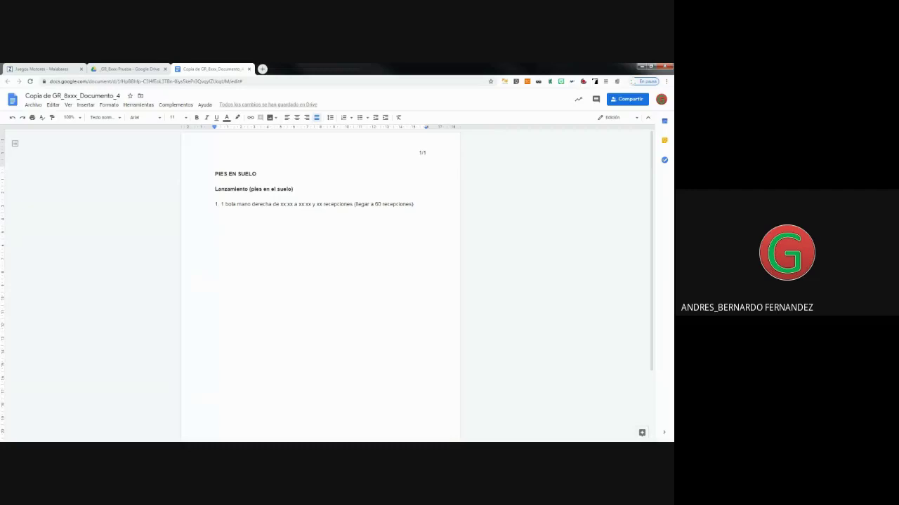
Make the 21 April Grupo A JM Teoria recording 'Activado: público en la Web'.
left_click(133, 70)
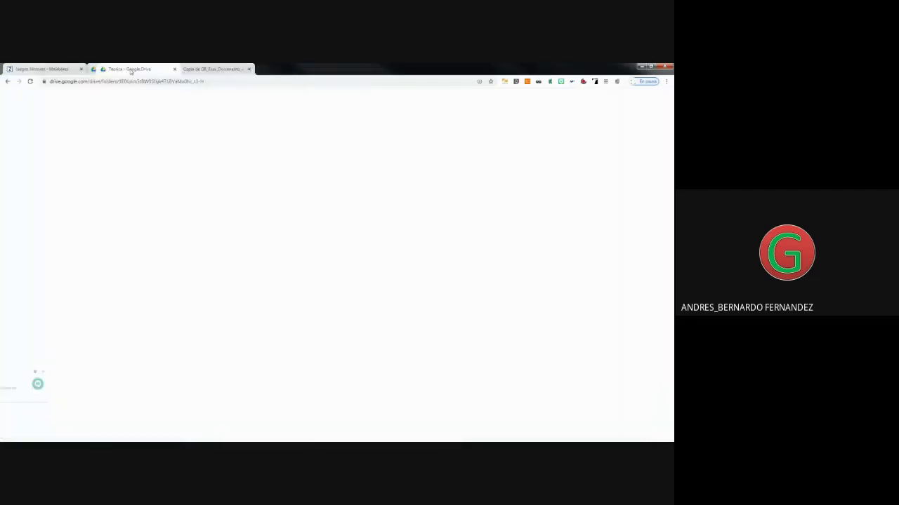
left_click(186, 156)
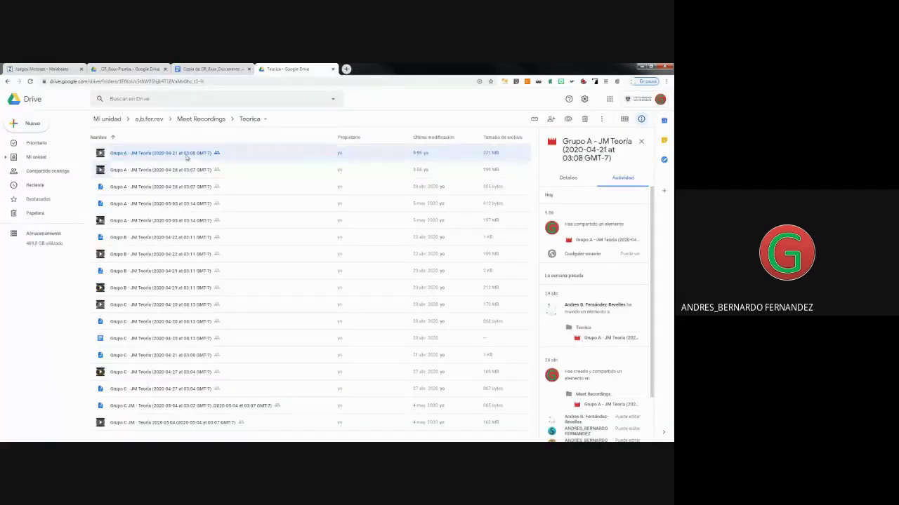
right_click(187, 157)
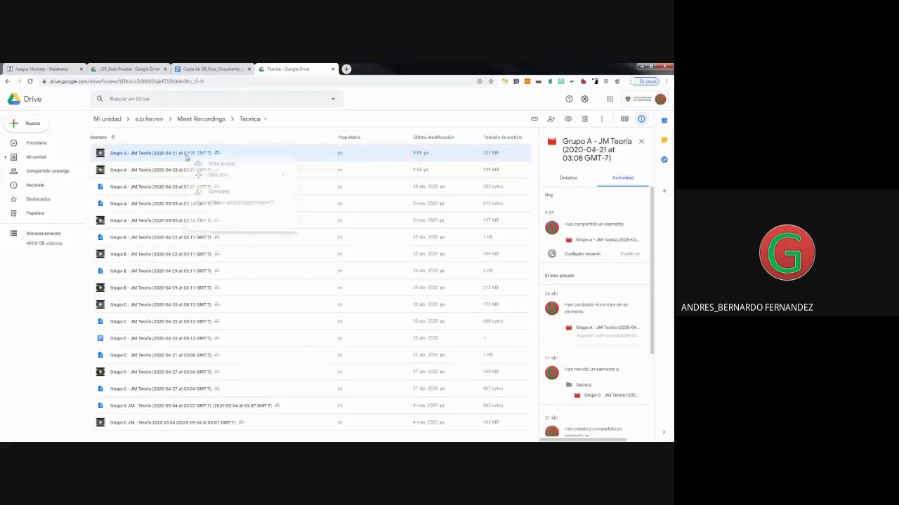
left_click(236, 194)
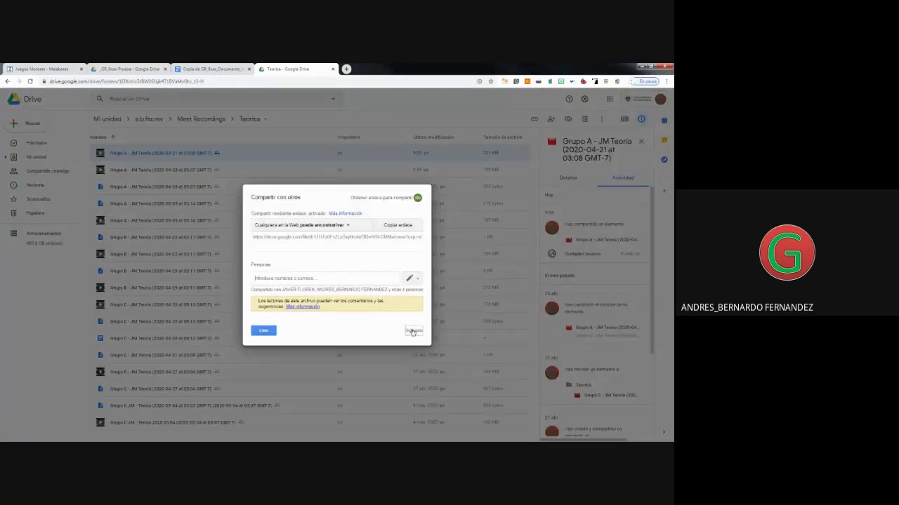
left_click(413, 330)
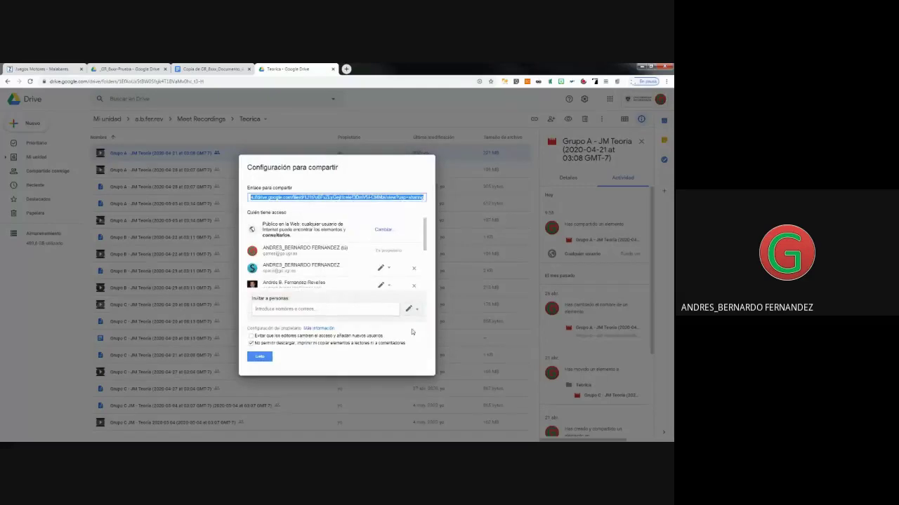
left_click(384, 232)
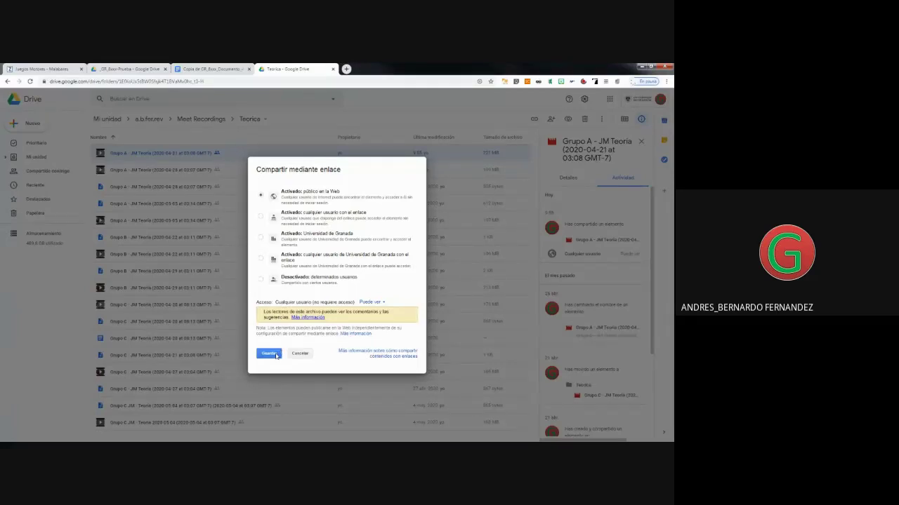
left_click(270, 354)
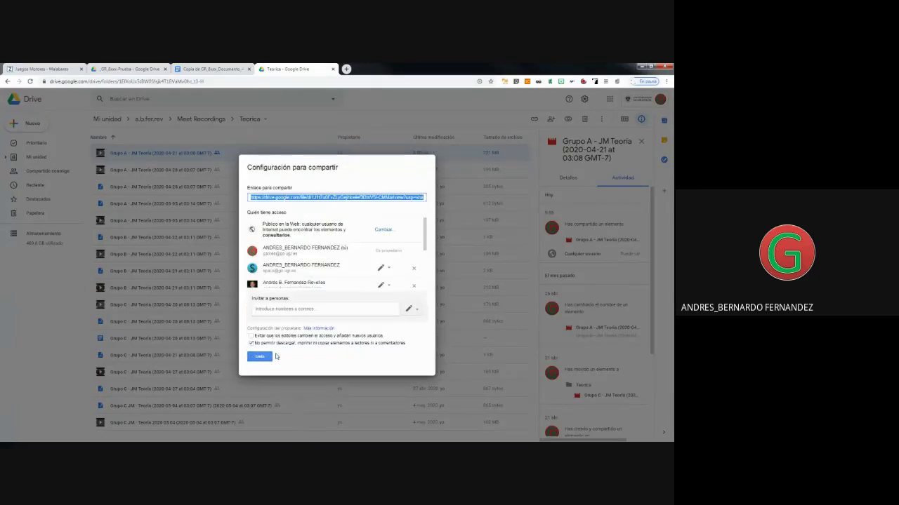
Copy the recording's share link and close the sharing settings.
right_click(330, 199)
left_click(342, 204)
left_click(266, 358)
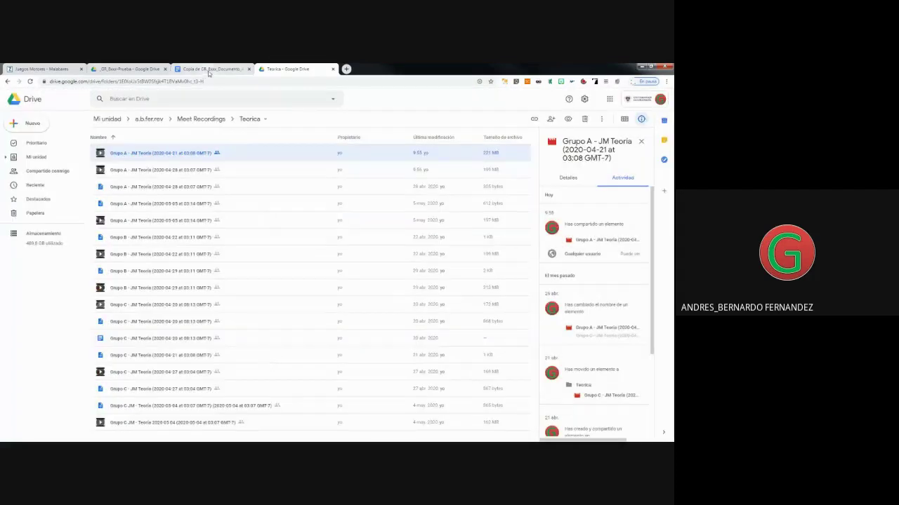
Add an empty line below the juggling exercise and zoom the page to 200%.
left_click(208, 70)
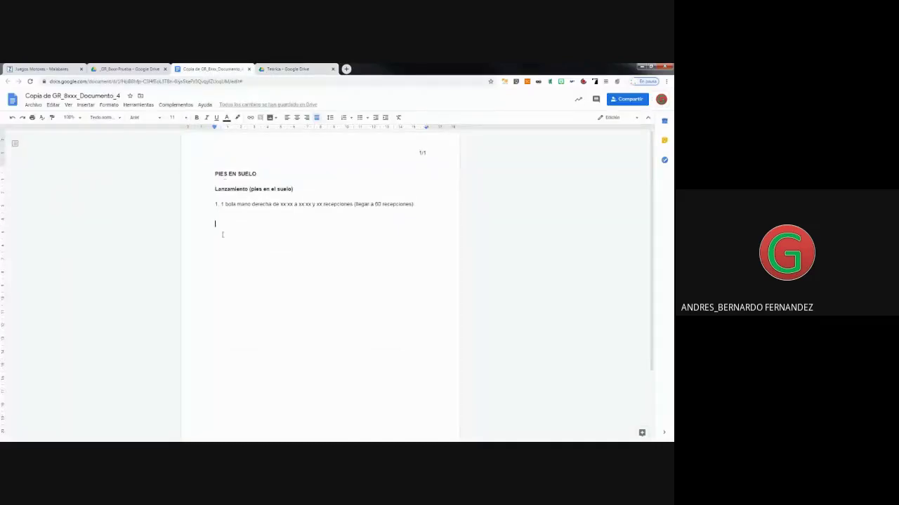
key("Return")
left_click(71, 117)
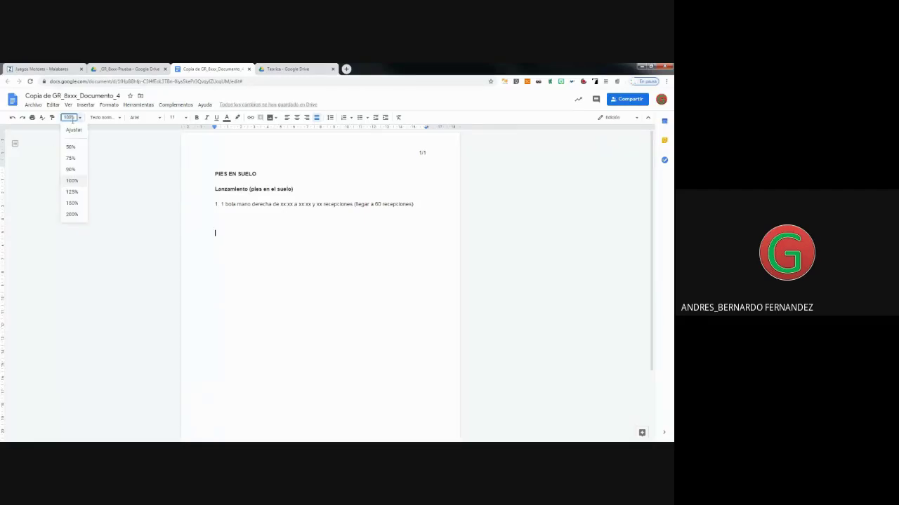
left_click(73, 214)
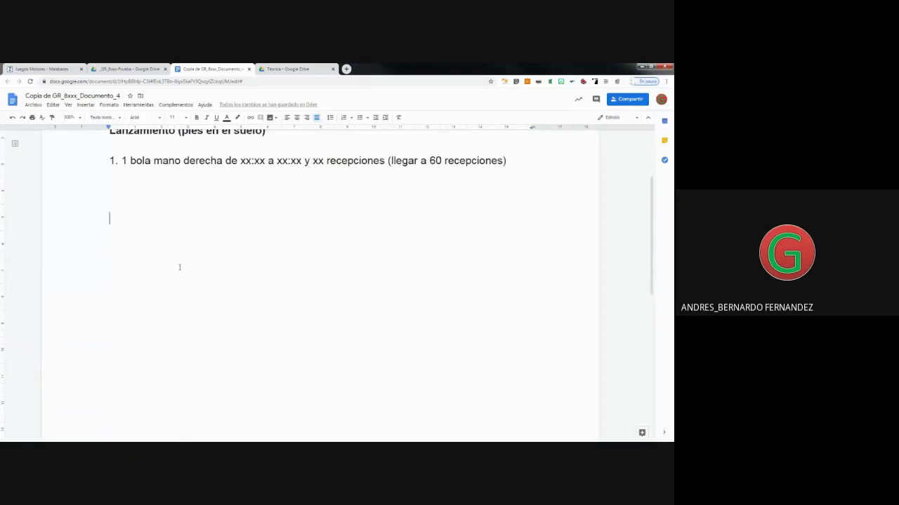
Type the label 'Enlace en vídeo:' and start a new line beneath it.
type("Enlac")
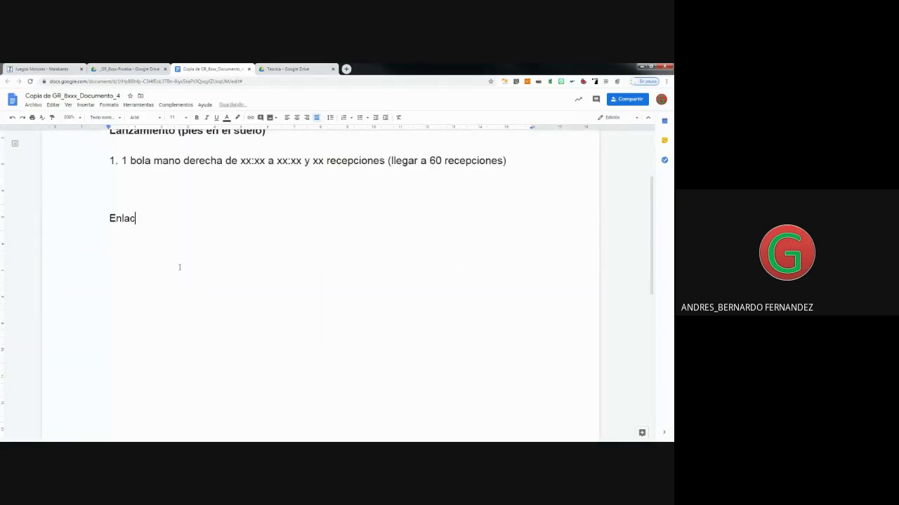
type("e en vídeo:")
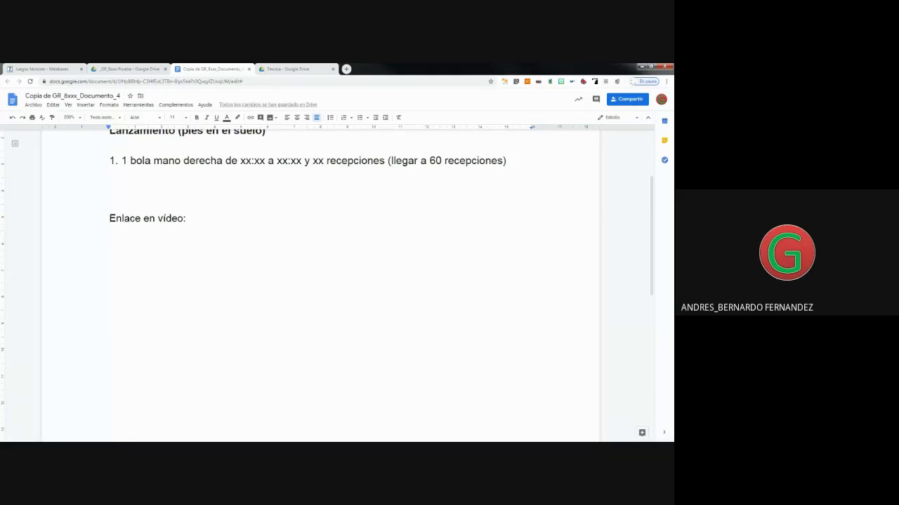
left_click(201, 227)
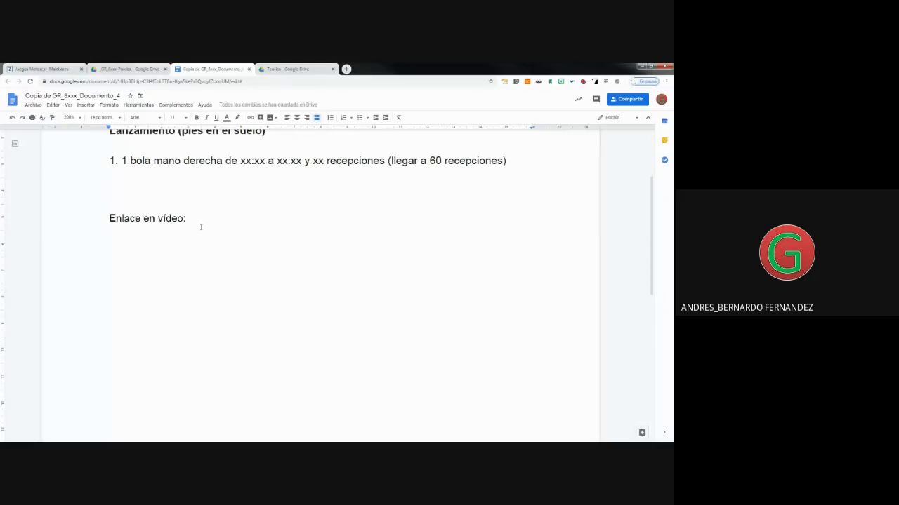
key("Return")
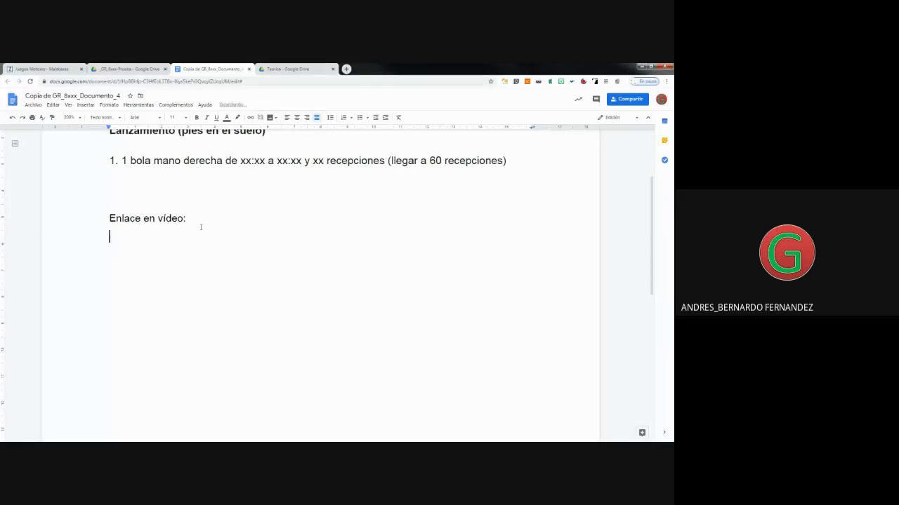
scroll(201, 227, "up", 1)
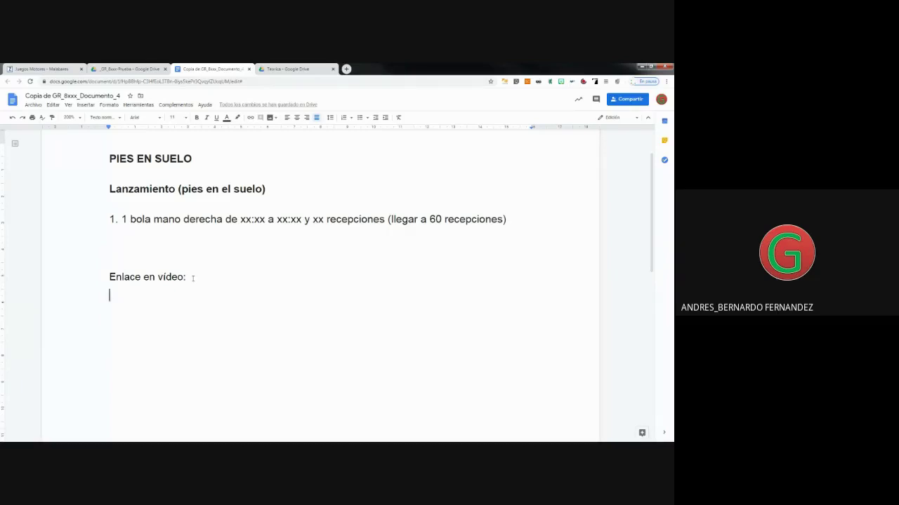
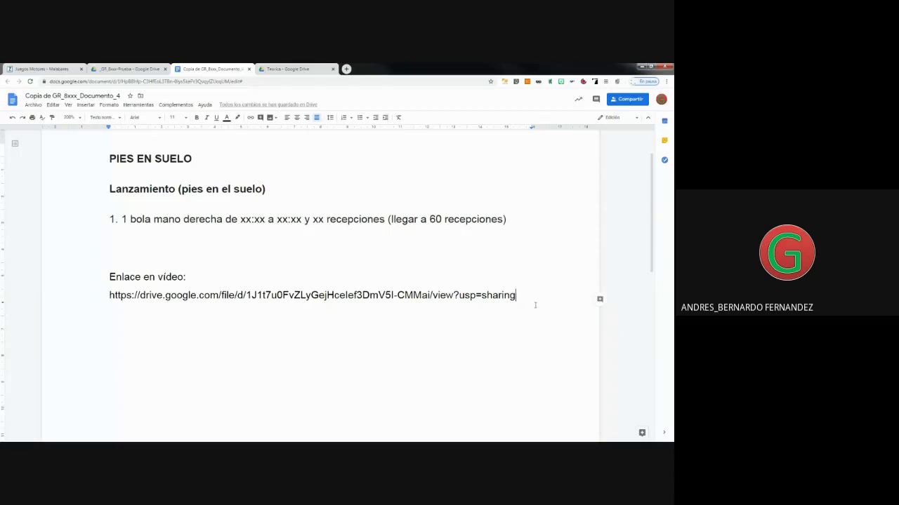
Paste the recording's share URL as a live link, followed by a line reading 'Enlace'.
key("Return")
key("Return")
key("Return")
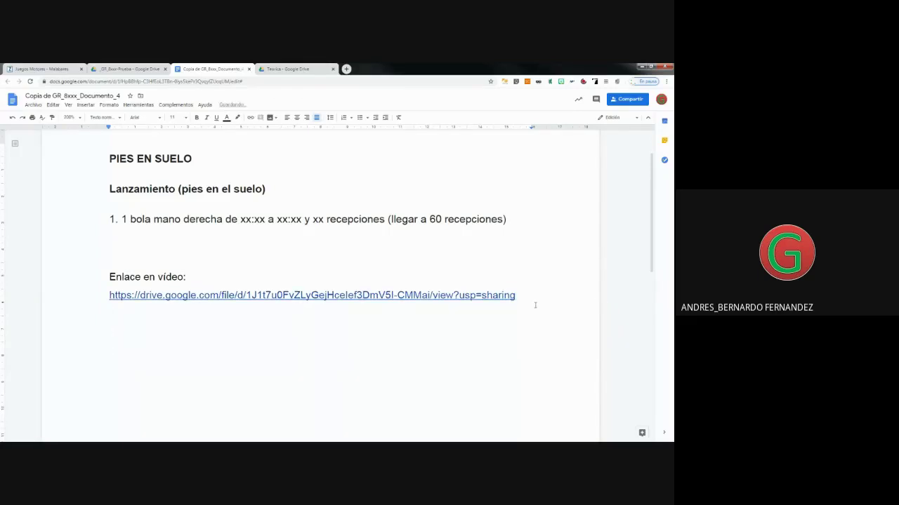
type("E")
key("BackSpace")
type("Enlace")
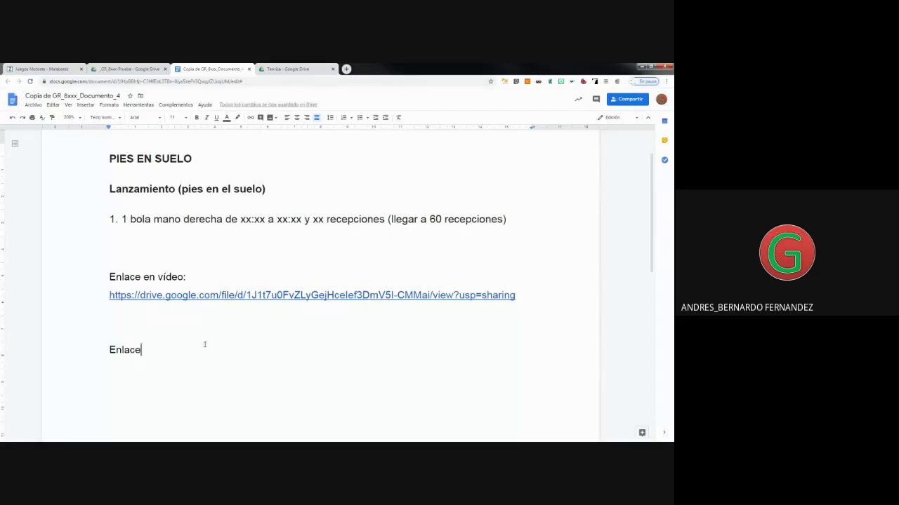
double_click(142, 326)
key("BackSpace")
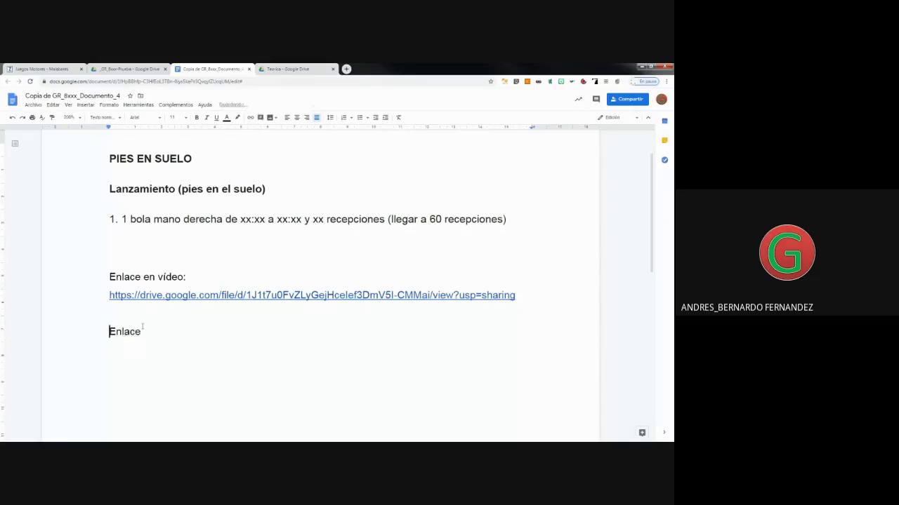
double_click(164, 330)
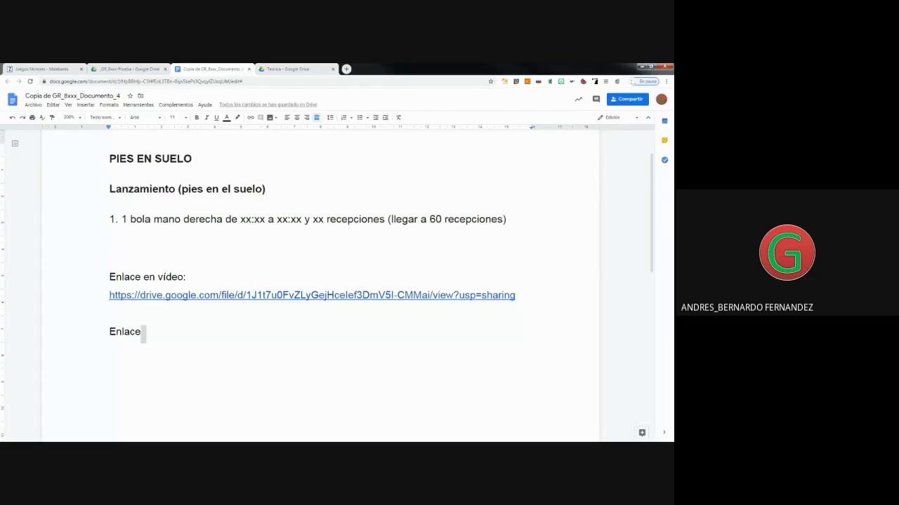
left_click(178, 341)
left_click(162, 295)
left_click(162, 309)
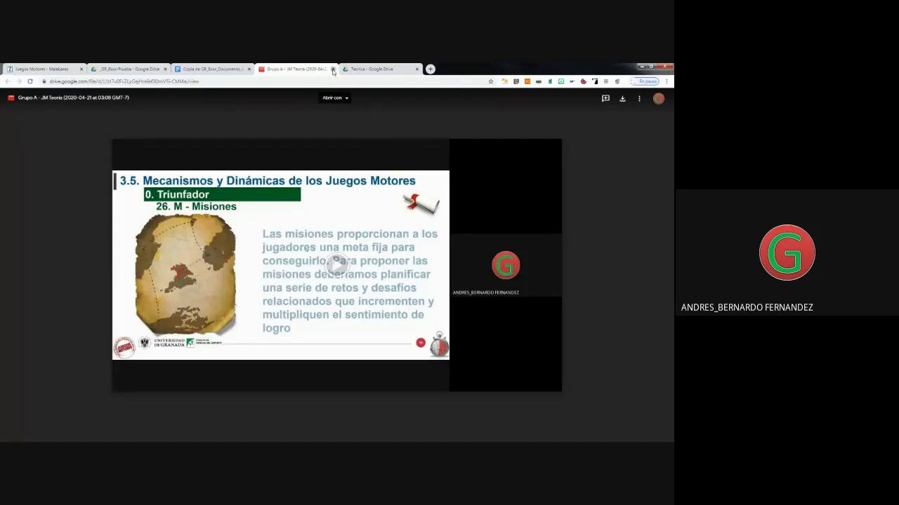
left_click(333, 69)
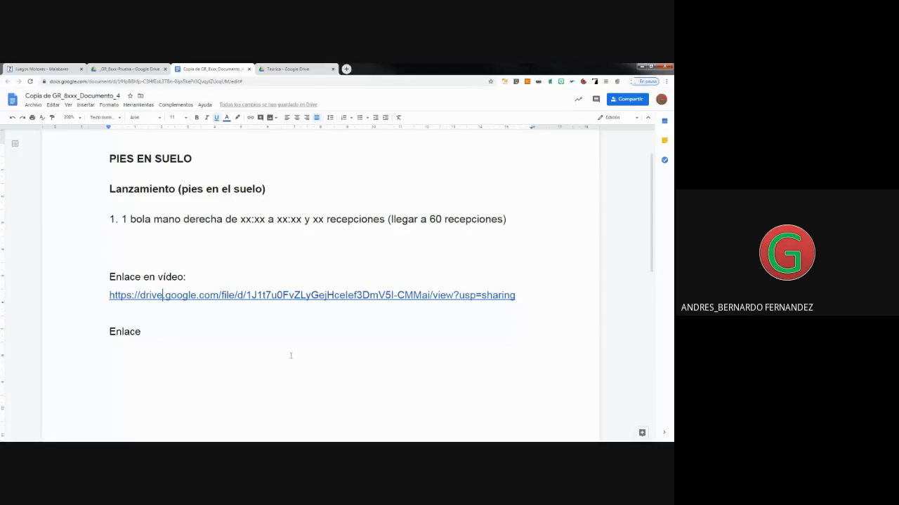
Extend 'Enlace' to 'Enlace del documento 4:' and start an empty line below.
left_click(159, 329)
type("de")
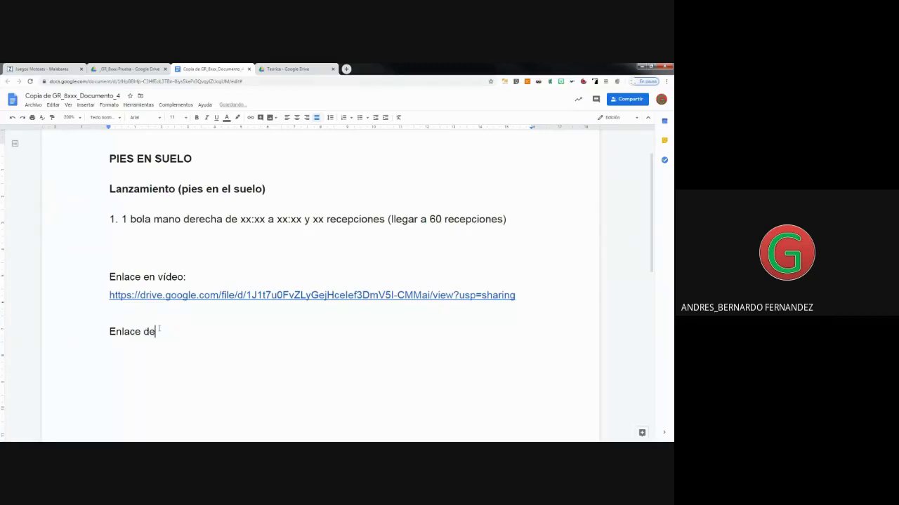
type("l documento 4:")
key("Return")
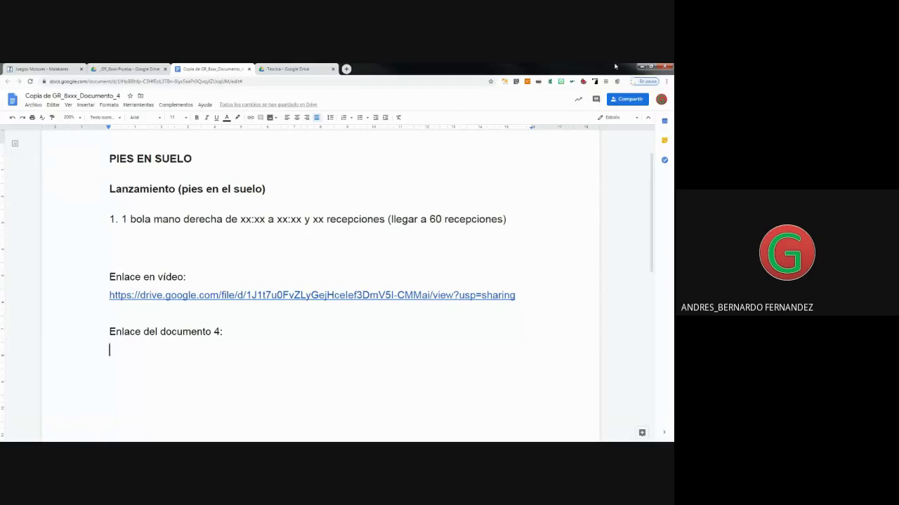
Restore the browser window from full screen and move it up and left.
left_click(651, 67)
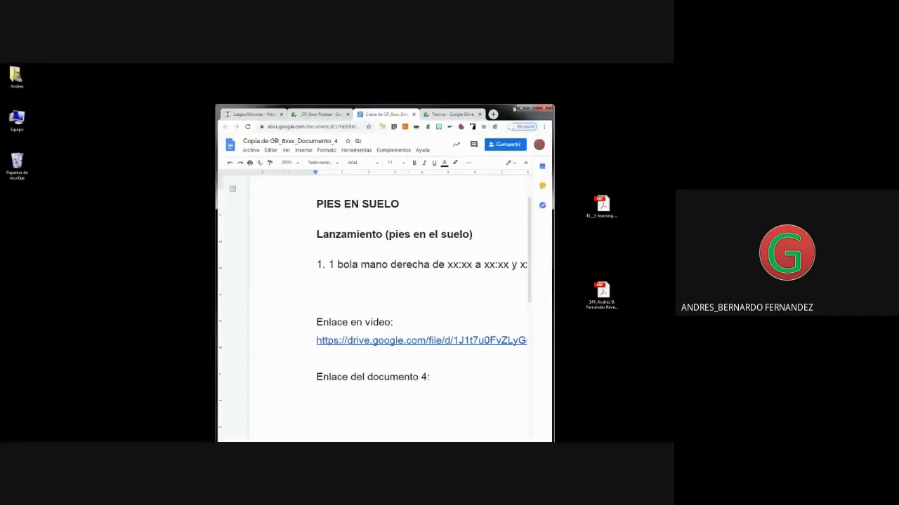
left_click_drag(515, 109, 408, 86)
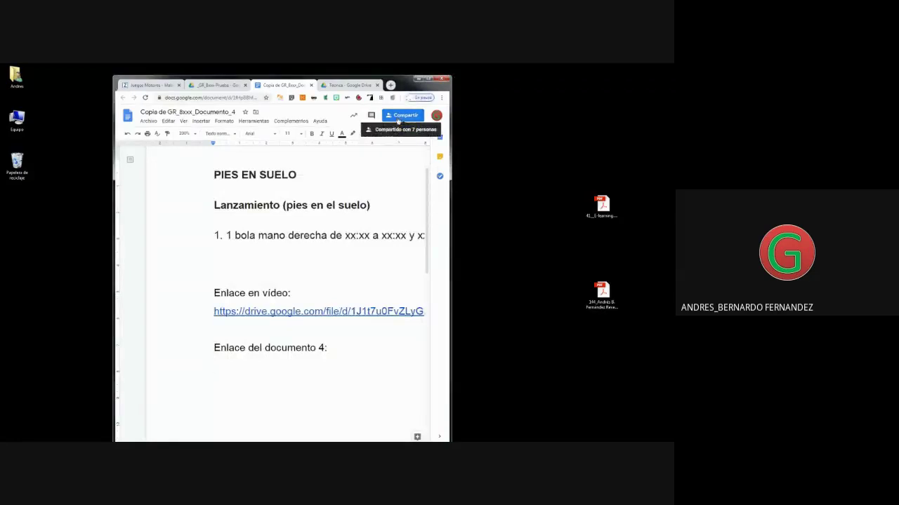
left_click_drag(406, 90, 396, 79)
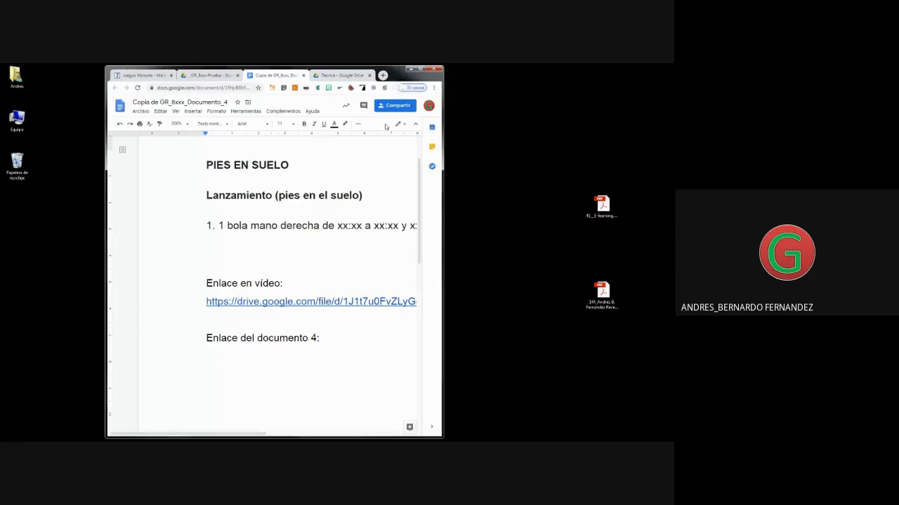
Limit the document's link access to specific people only and copy its share link.
left_click(387, 106)
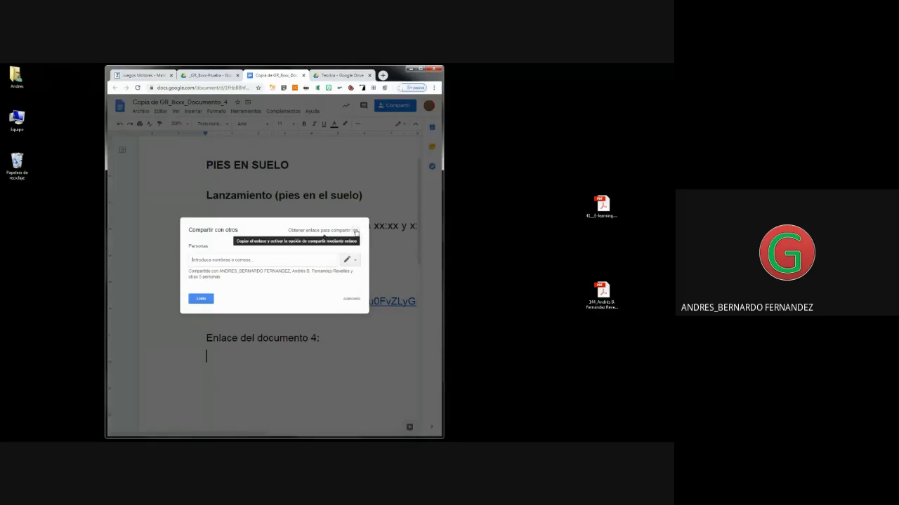
left_click(356, 232)
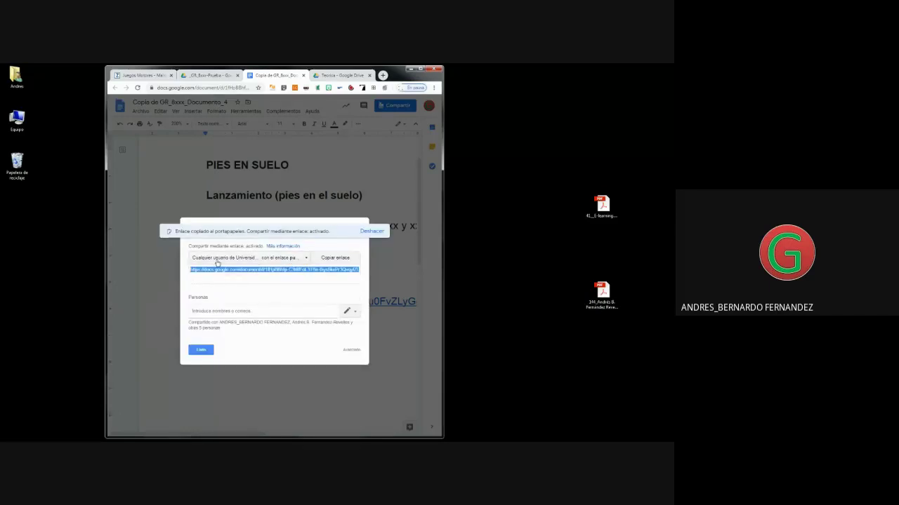
left_click(288, 258)
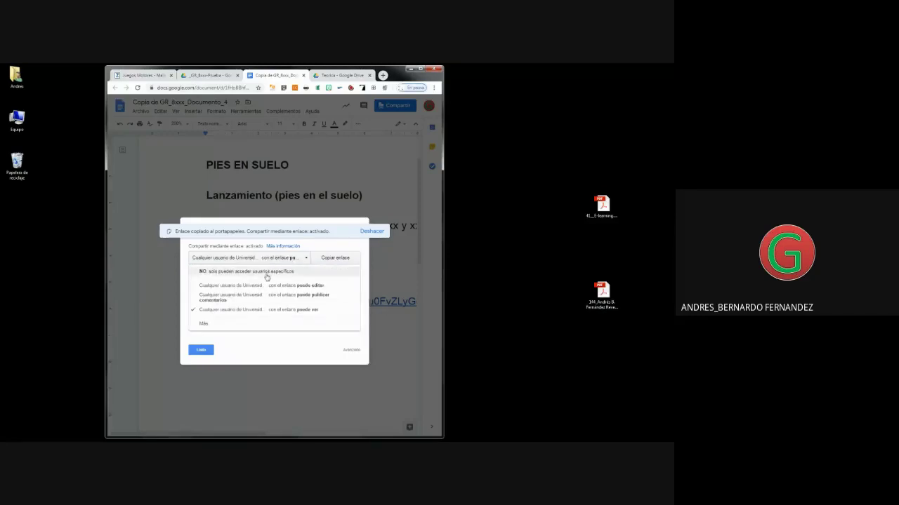
left_click(266, 274)
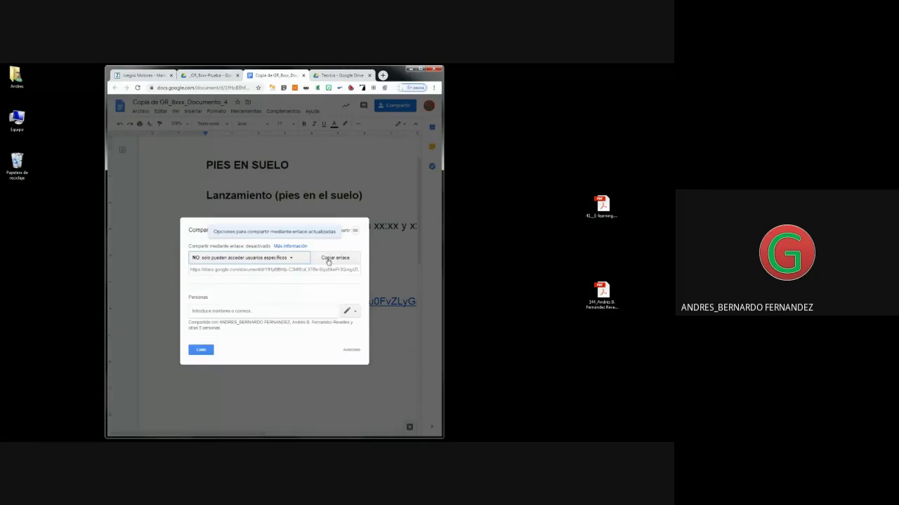
left_click(328, 260)
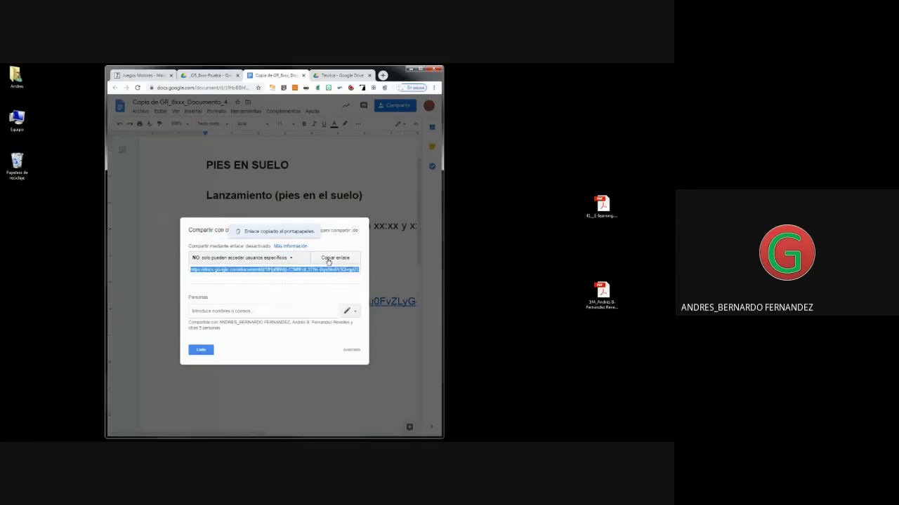
left_click(197, 351)
Paste the document's share link on a new line under 'Enlace del documento 4:'.
left_click(322, 347)
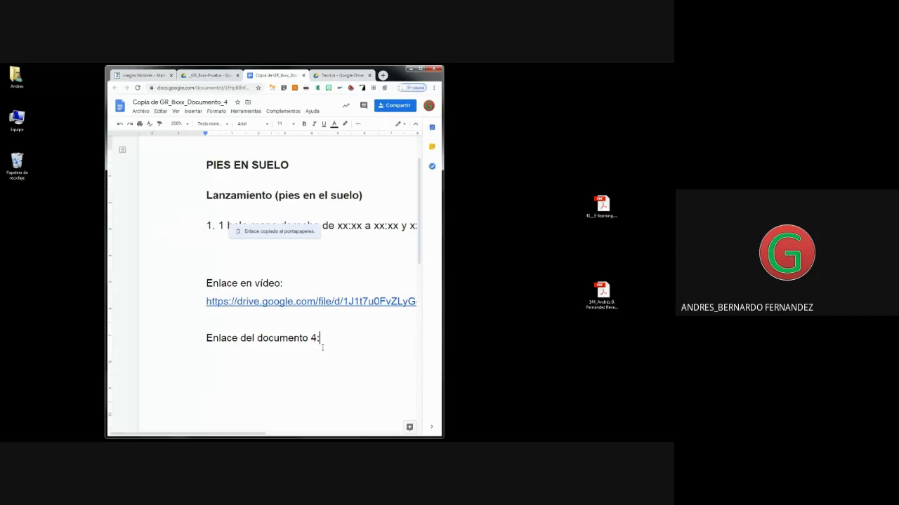
key("Return")
key("ctrl+v")
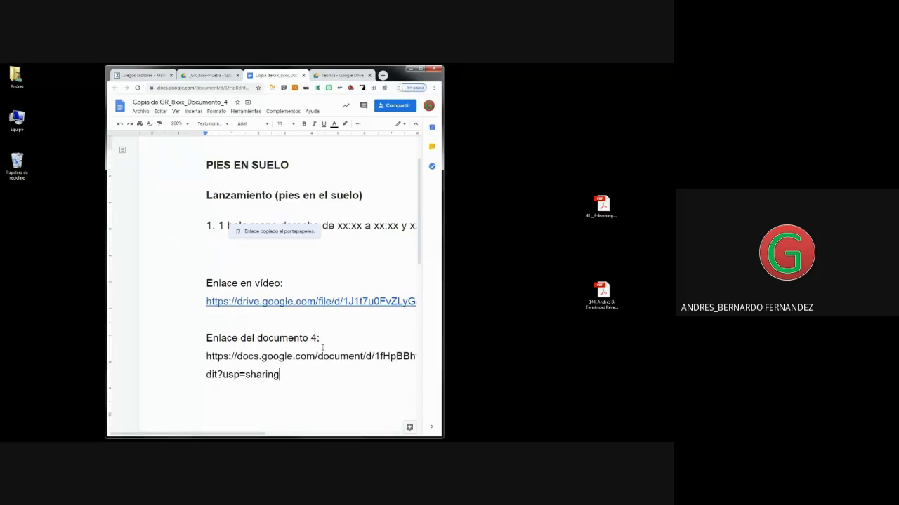
left_click(422, 69)
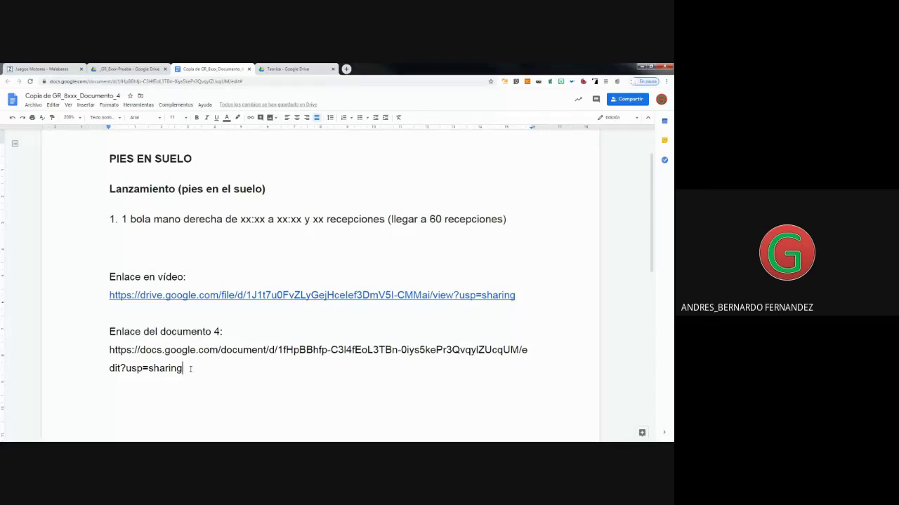
Turn the pasted document URL into a live link, then check the detailed access list.
key("Return")
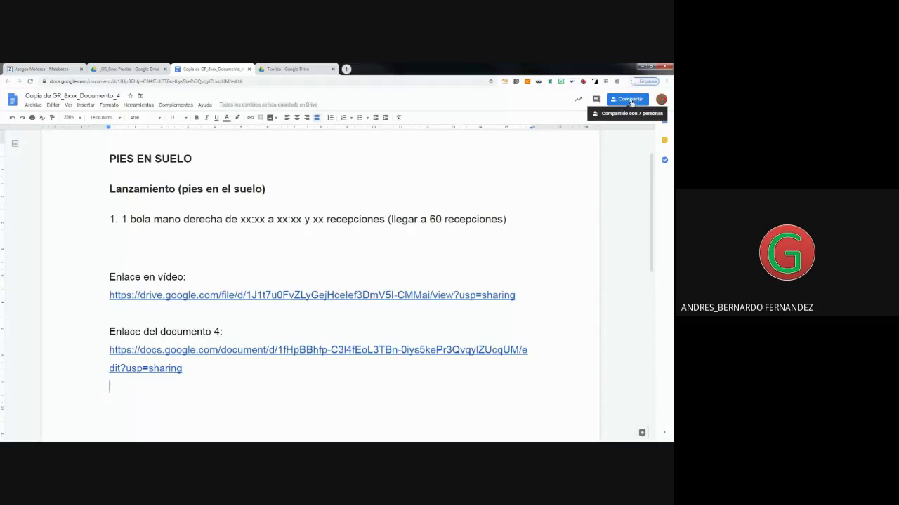
left_click(629, 100)
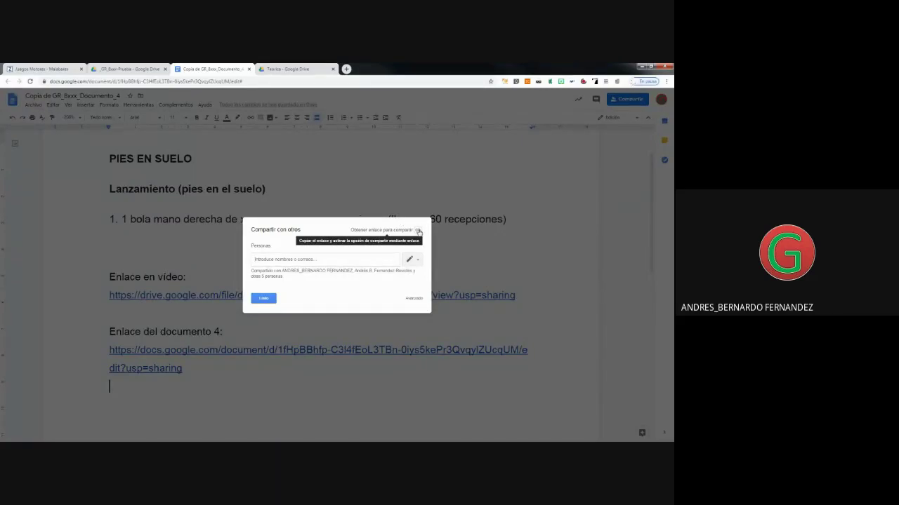
left_click(410, 300)
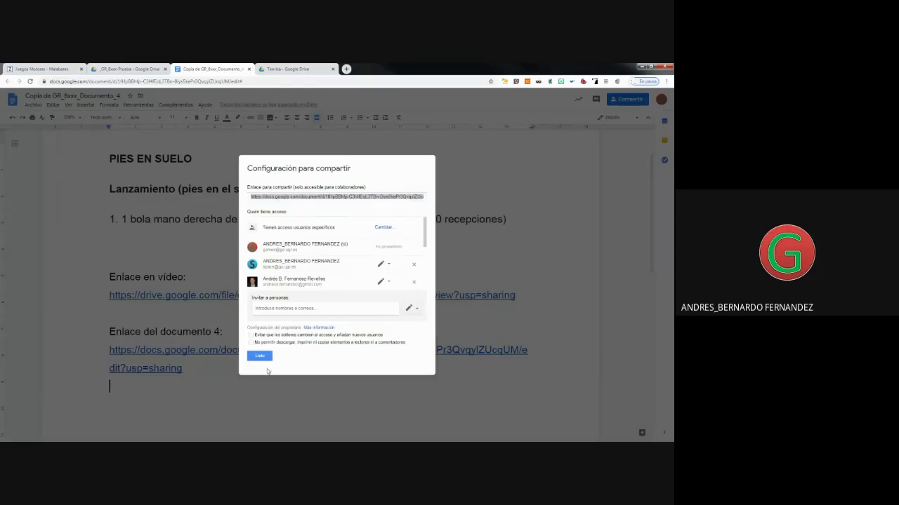
left_click(260, 356)
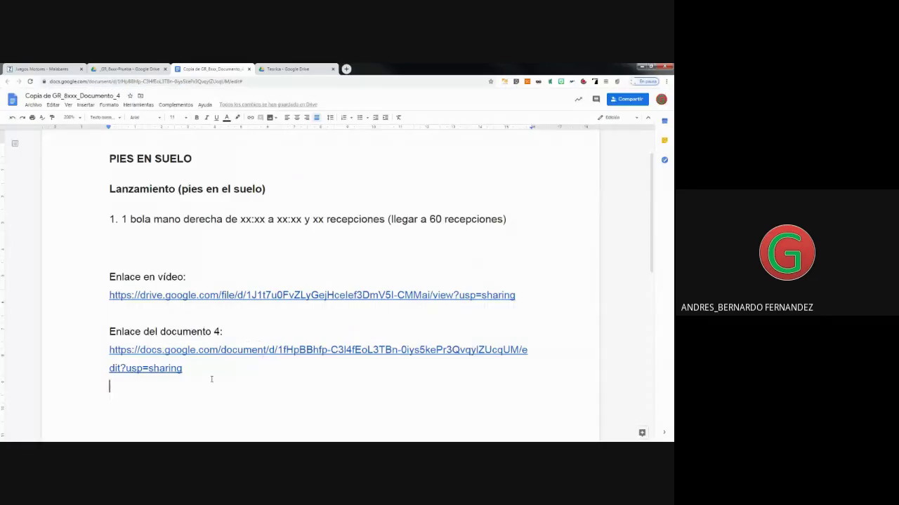
Add the note 'Compartir sólo para usuarios específicos' after 'Enlace del documento 4:'.
type("En")
key("BackSpace")
key("BackSpace")
key("BackSpace")
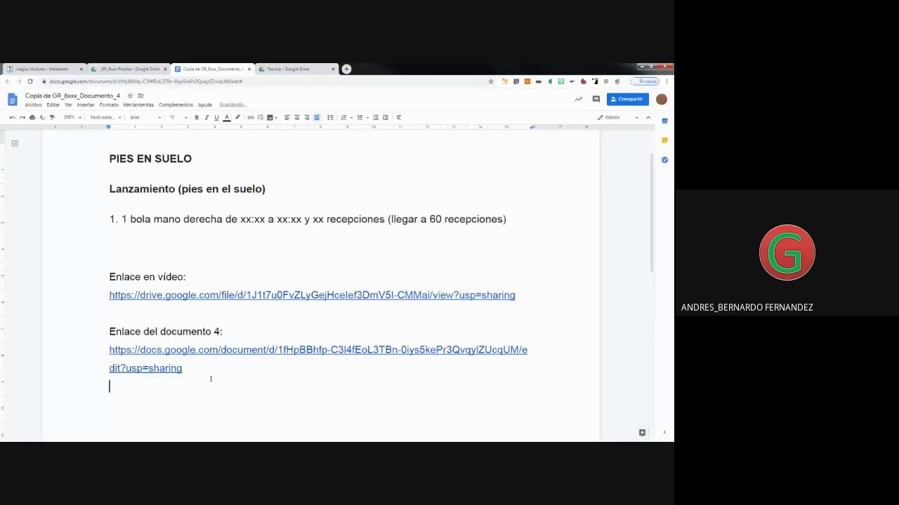
left_click(249, 333)
type("Compartir s")
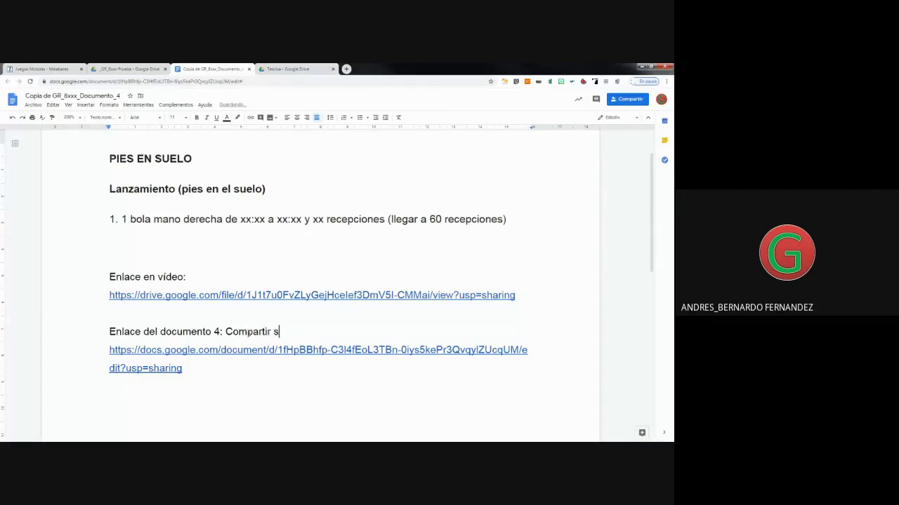
type("ólo para usuarios e")
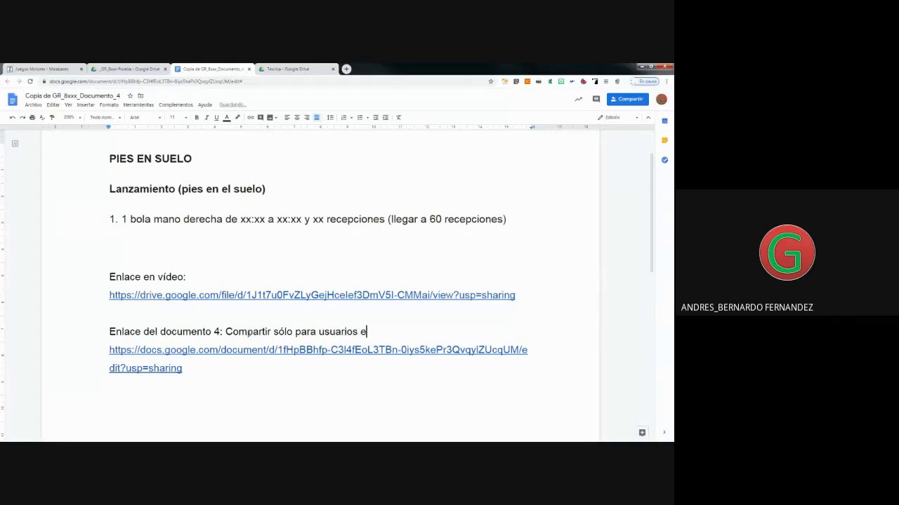
type("specíficos")
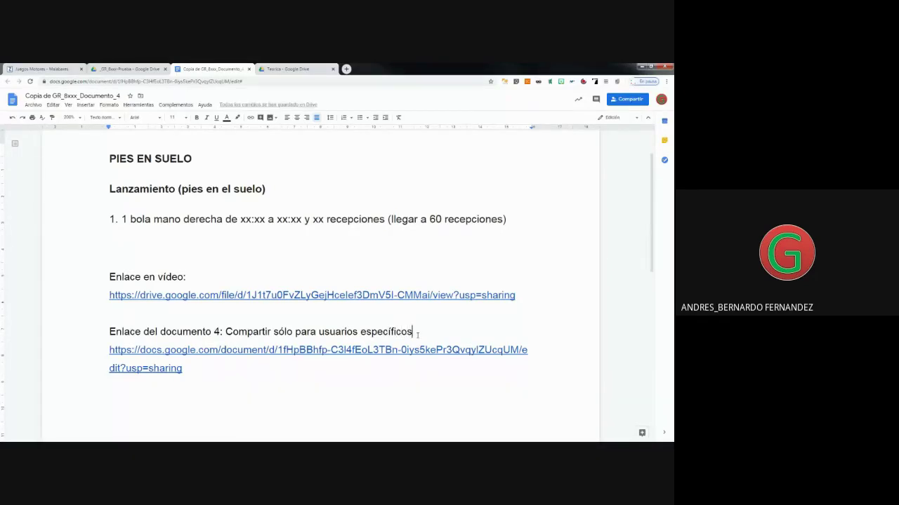
Reuse the same note after 'Enlace en vídeo:' and start a new line below the document link.
left_click_drag(413, 331, 225, 332)
key("ctrl+c")
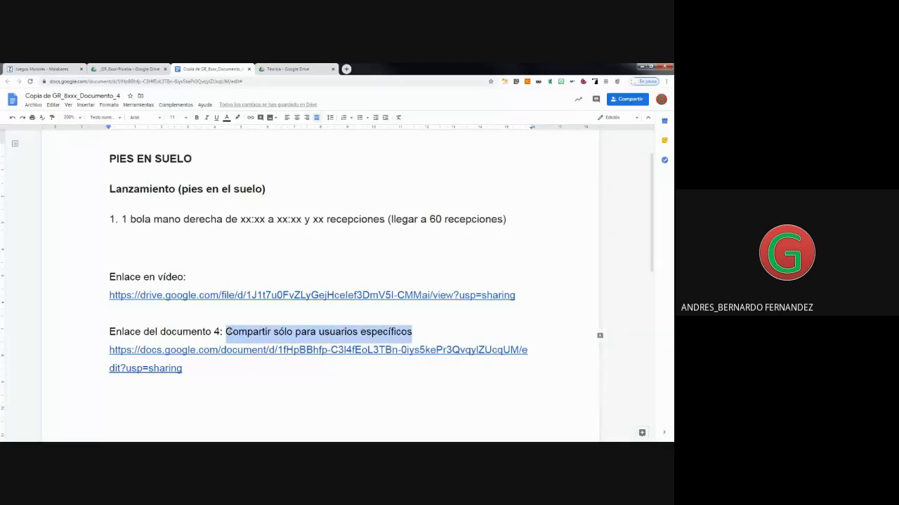
left_click(216, 275)
key("ctrl+v")
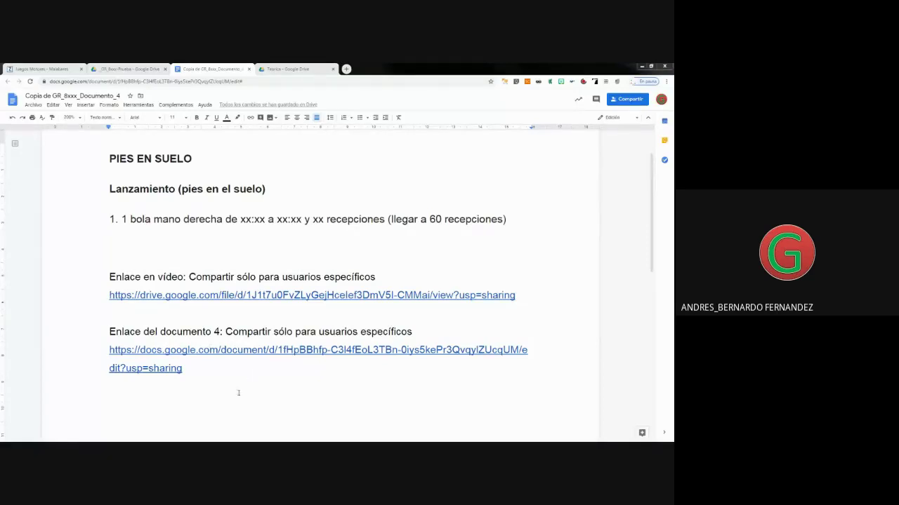
left_click(225, 372)
key("Return")
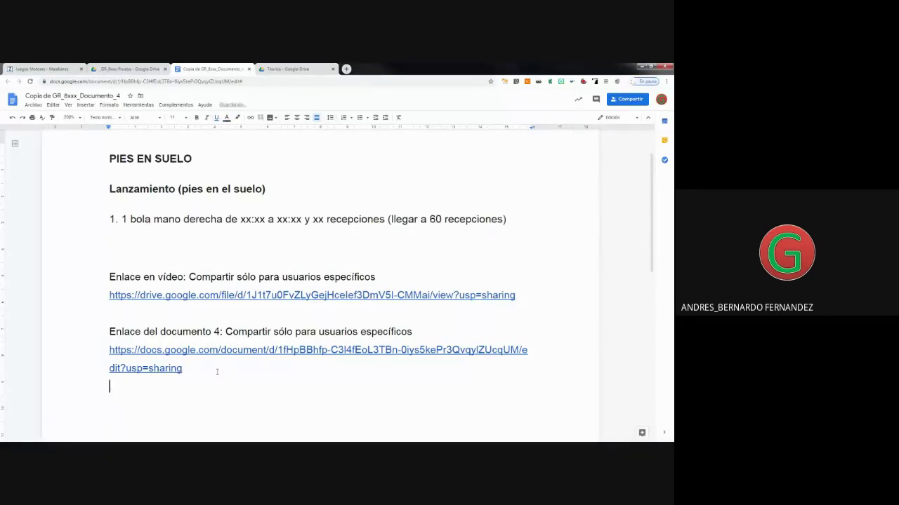
Paste the ?t=497 timestamp link below the document link and check where it points.
type("?t=497")
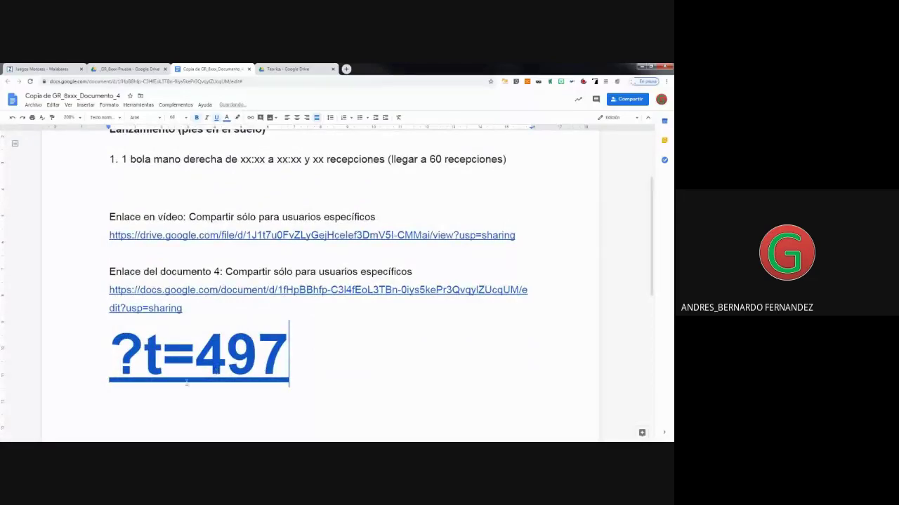
left_click(144, 358)
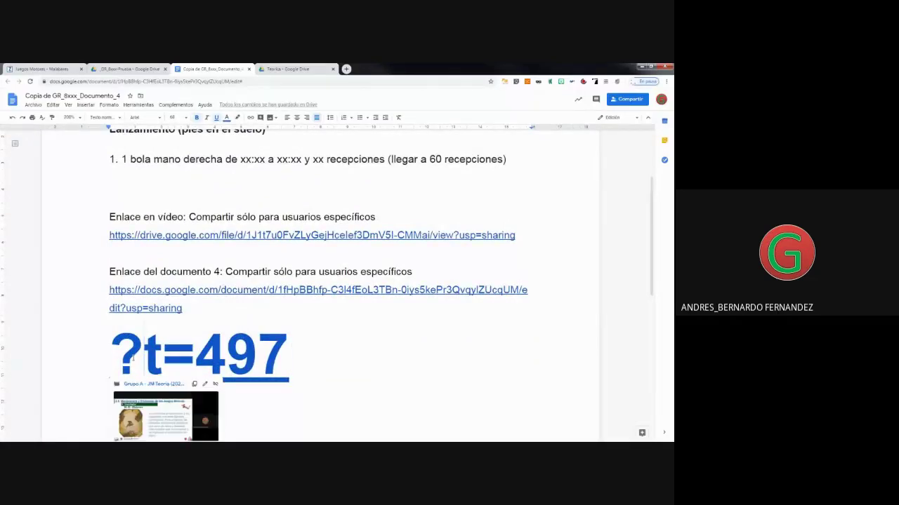
key("Right")
triple_click(315, 356)
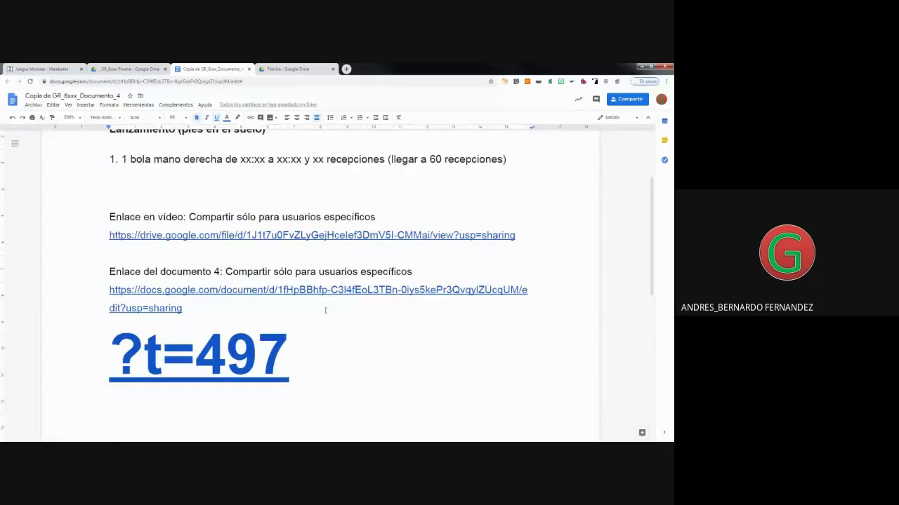
scroll(325, 310, "up", 1)
scroll(325, 310, "down", 1)
left_click(246, 235)
left_click(376, 331)
Try a trial '8:25' timestamp below item 1, then move into item 1's xx:xx placeholder.
left_click(162, 186)
type("8:")
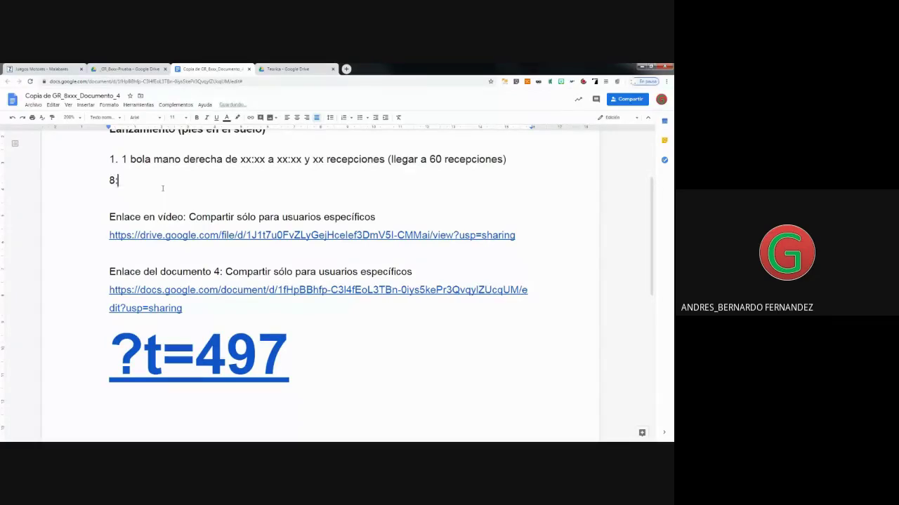
type("25 al")
key("BackSpace")
key("BackSpace")
type("1")
key("BackSpace")
key("BackSpace")
key("BackSpace")
key("BackSpace")
key("BackSpace")
key("BackSpace")
key("BackSpace")
key("BackSpace")
left_click(265, 159)
key("Left")
key("Left")
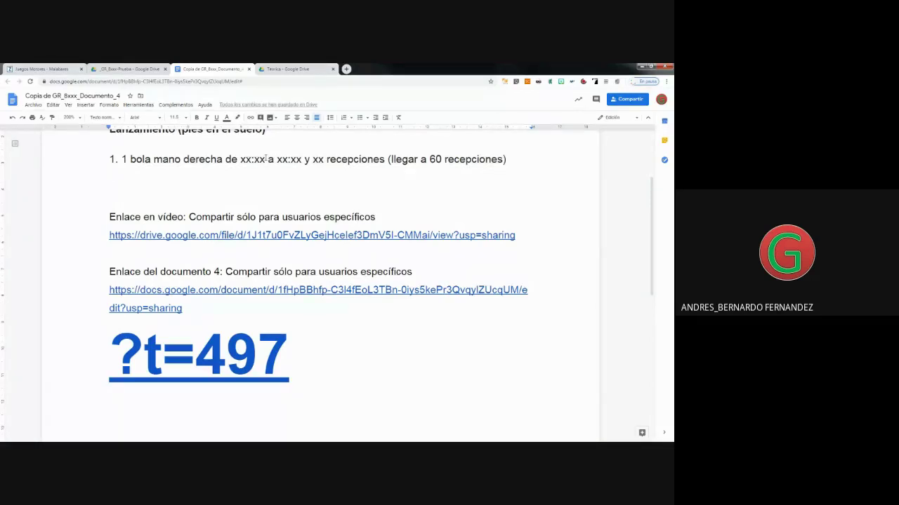
scroll(266, 158, "up", 3)
Set item 1's time range to 'de 08:25 a 13:47'.
scroll(265, 157, "down", 2)
key("BackSpace")
key("BackSpace")
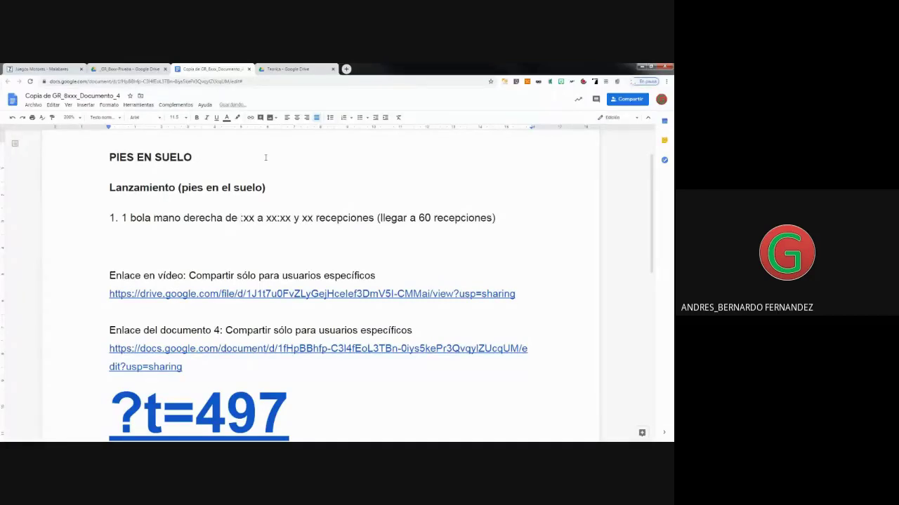
type("8")
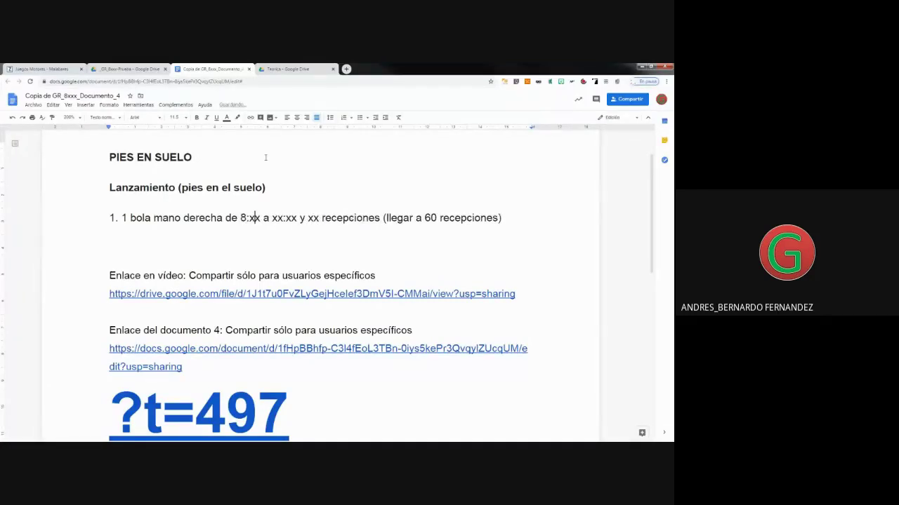
key("BackSpace")
key("BackSpace")
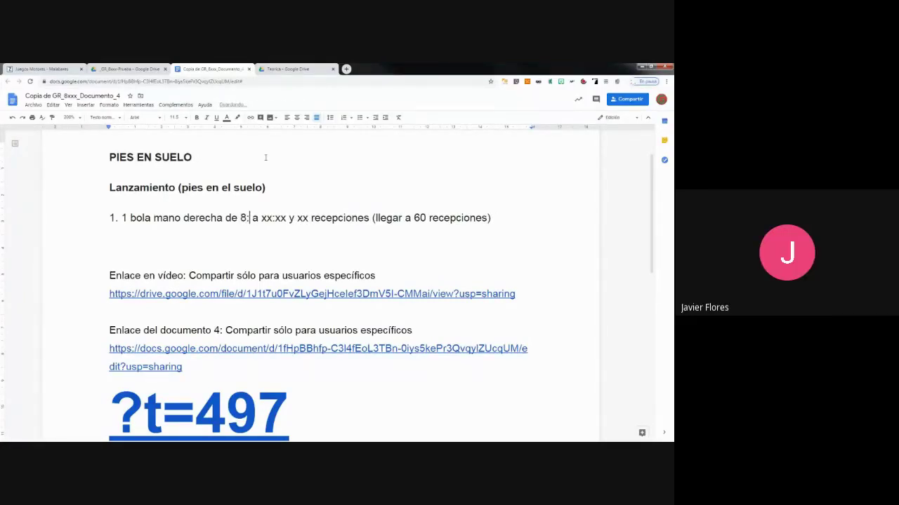
type("25")
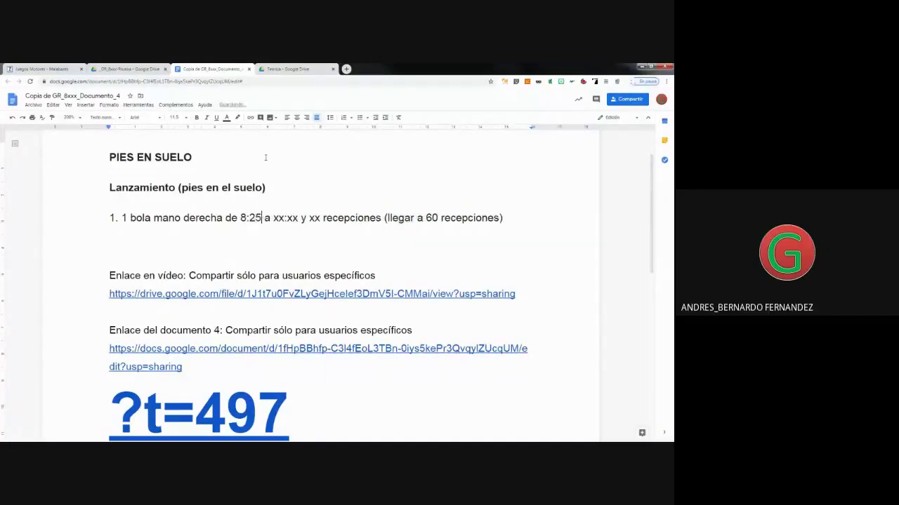
key("Left")
key("Left")
key("Left")
key("Left")
type("0")
key("Right")
key("Right")
key("Right")
key("Right")
key("Right")
key("Right")
key("Right")
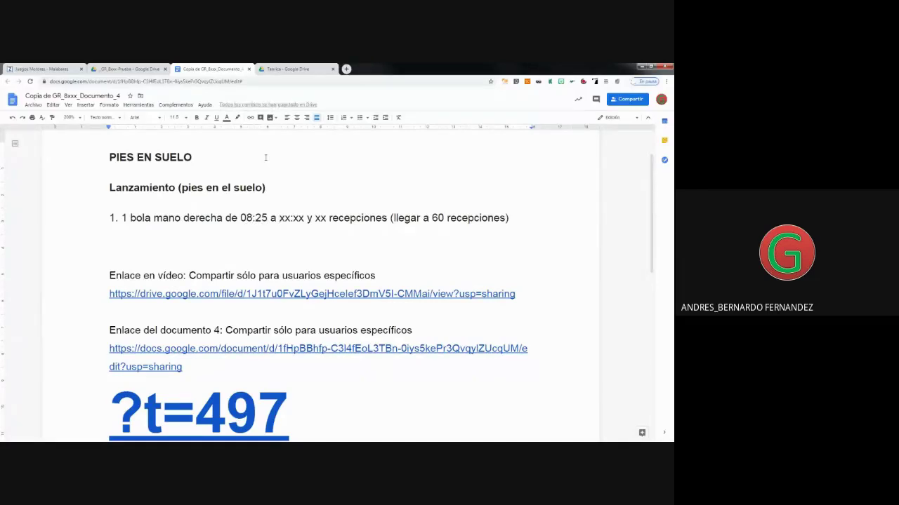
key("Delete")
key("Delete")
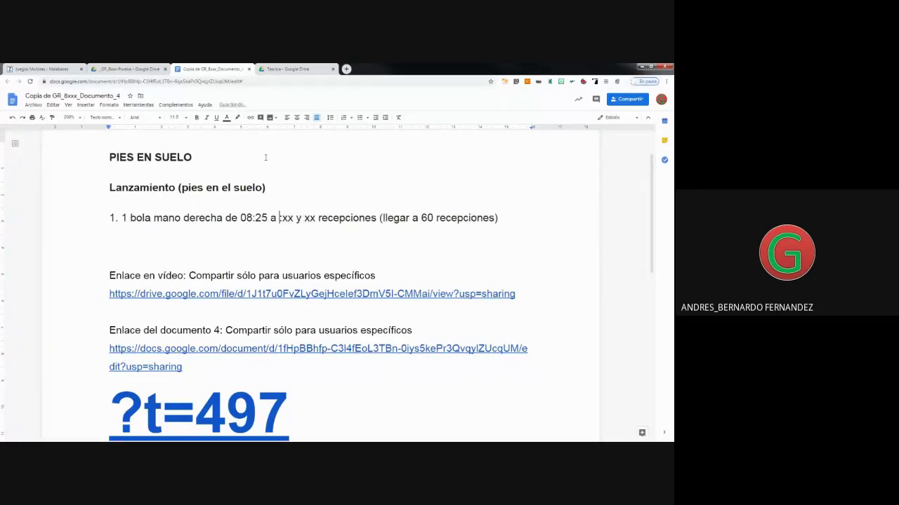
type("13")
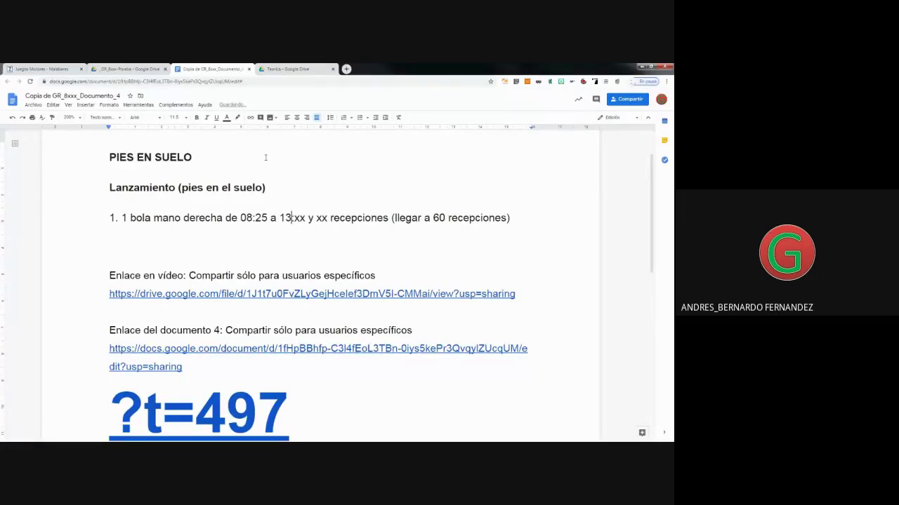
key("Delete")
key("Delete")
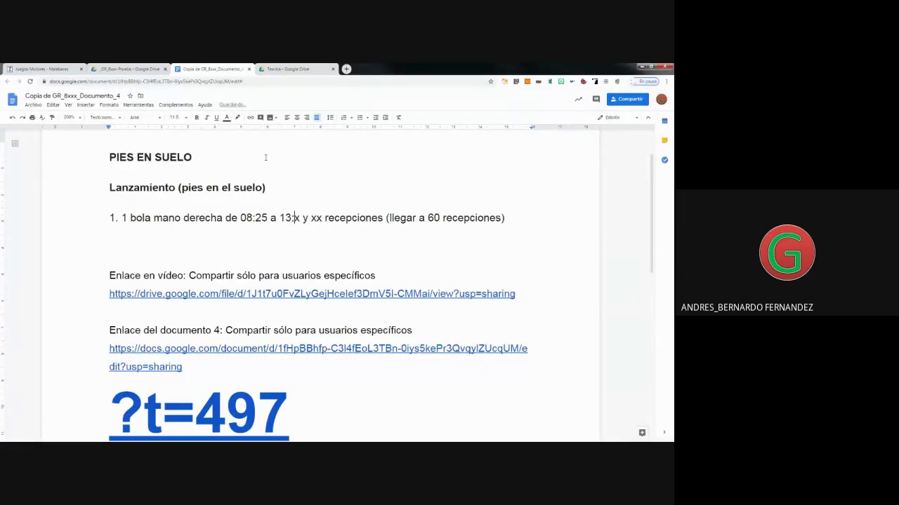
type("47")
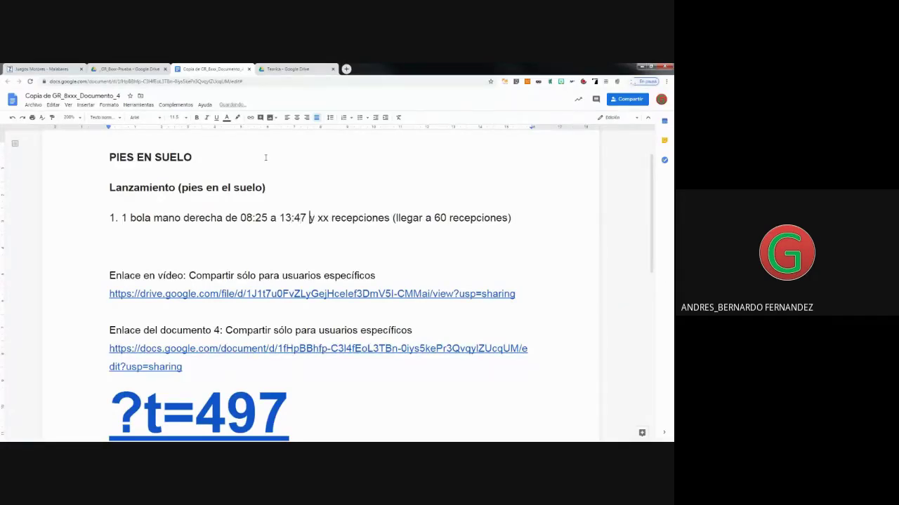
key("Right")
key("Right")
Change the reception target from 60 to 30, then delete '(llegar a 30 recepciones)'.
left_click(440, 218)
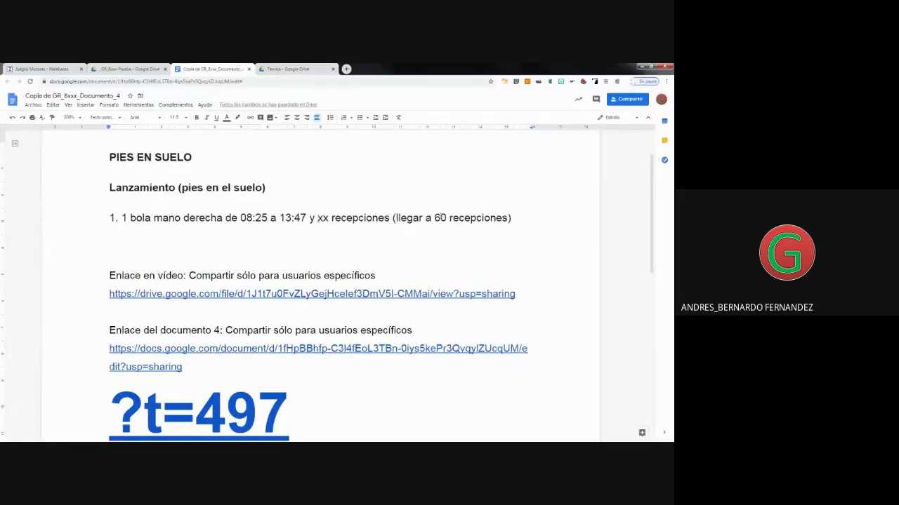
key("BackSpace")
type("3")
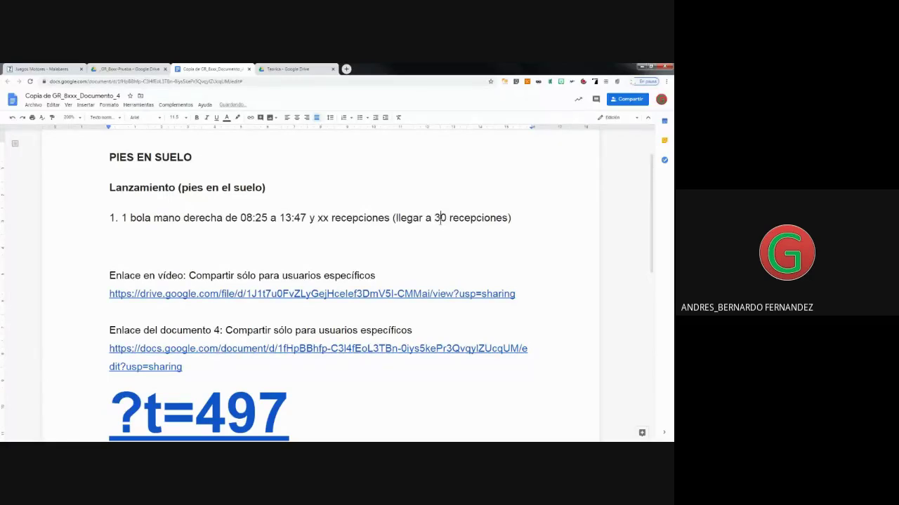
key("BackSpace")
type("3")
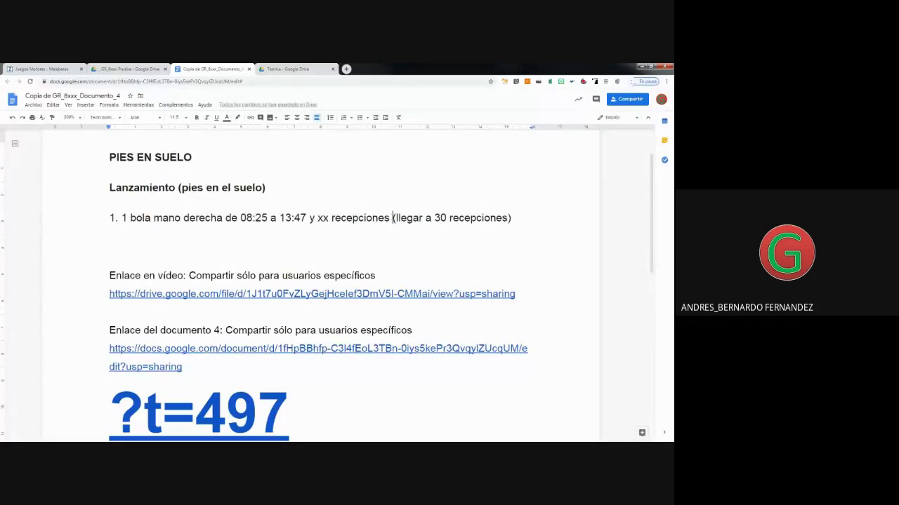
left_click_drag(393, 218, 598, 221)
key("BackSpace")
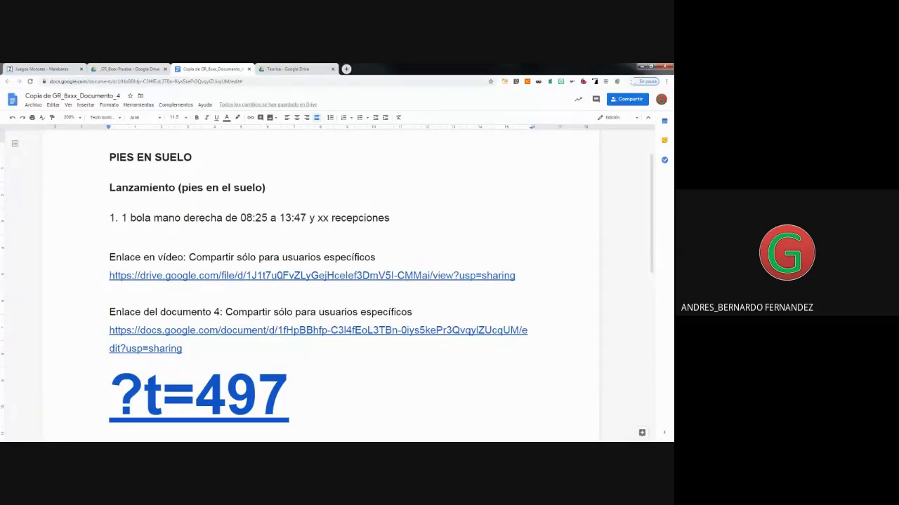
Open the 'Grupo A - JM Teoria' lecture video from the Drive link's preview card in a new tab.
left_click(252, 275)
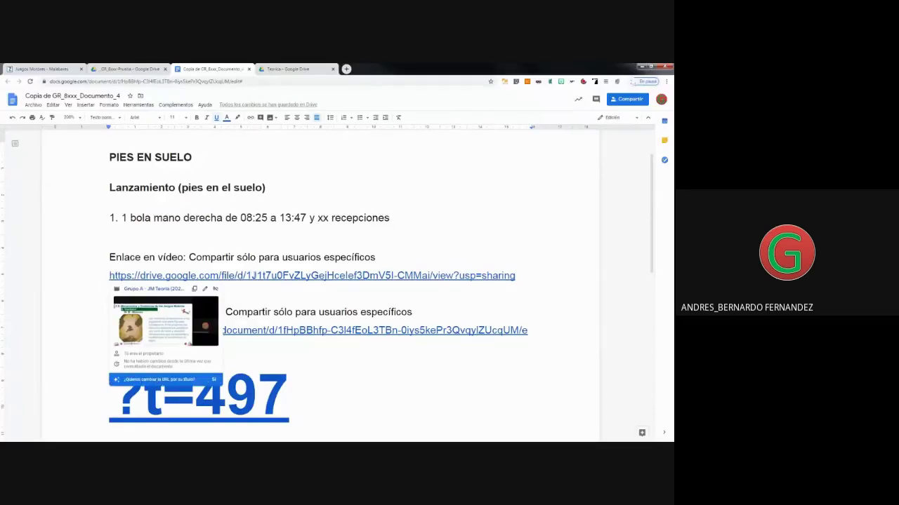
key("Down")
left_click(271, 275)
key("Down")
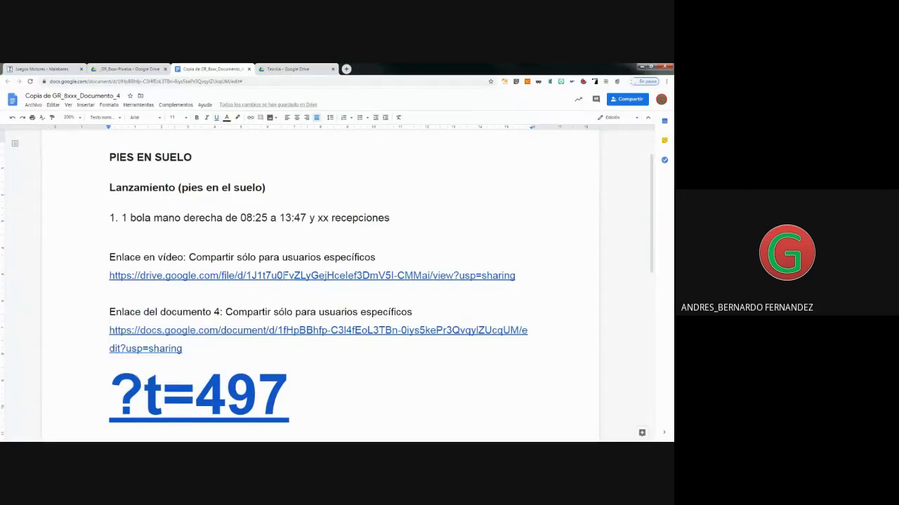
right_click(285, 276)
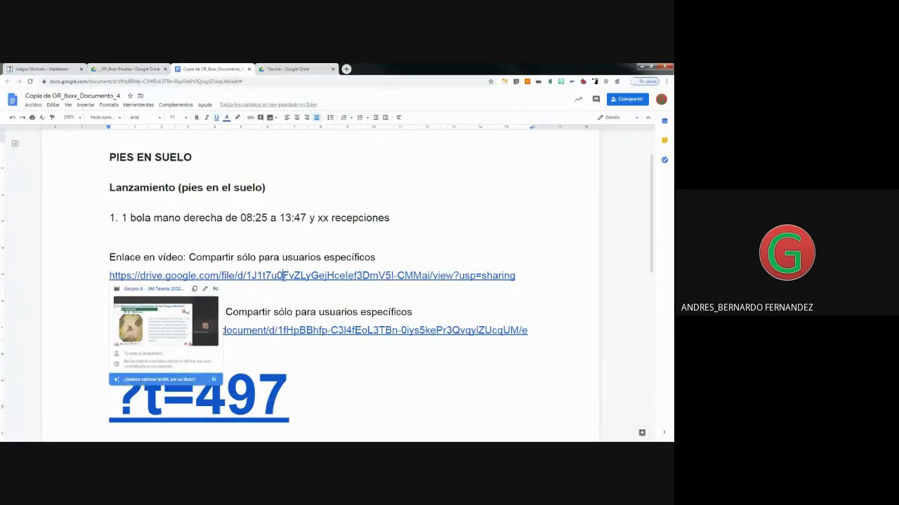
left_click(266, 276)
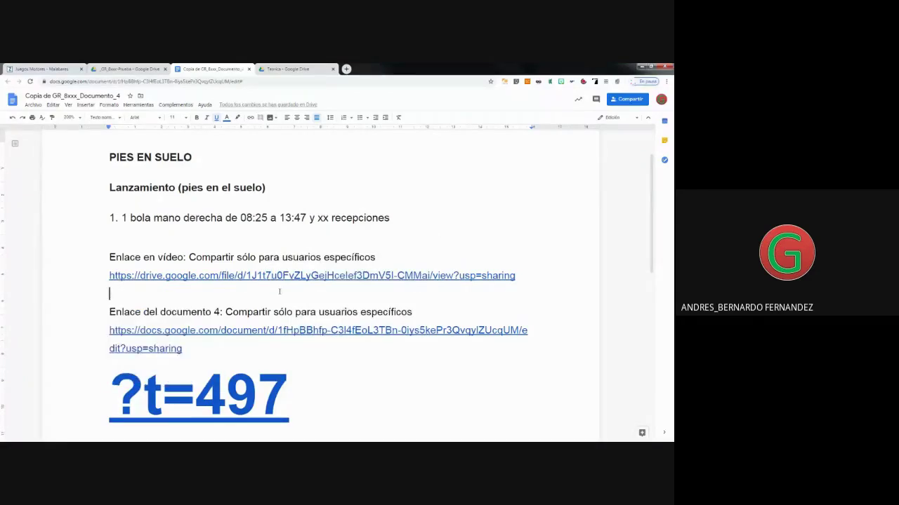
key("Down")
key("Up")
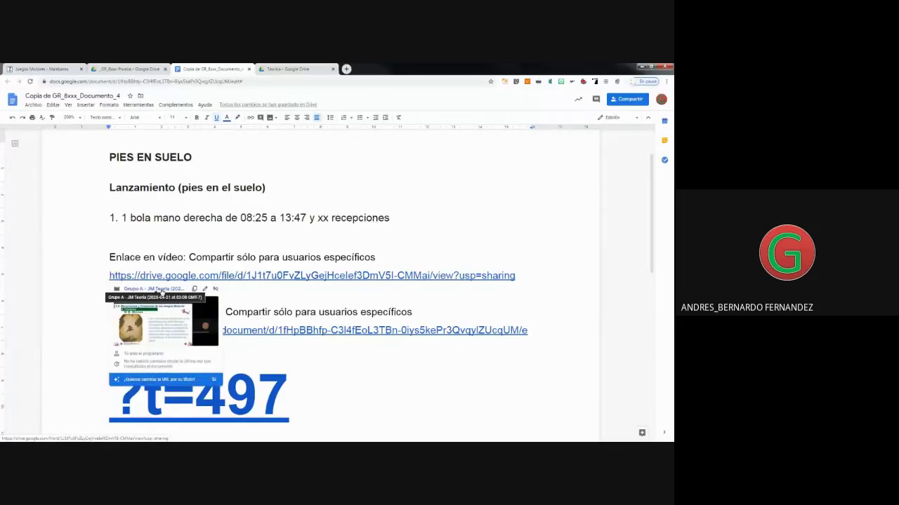
left_click(161, 289)
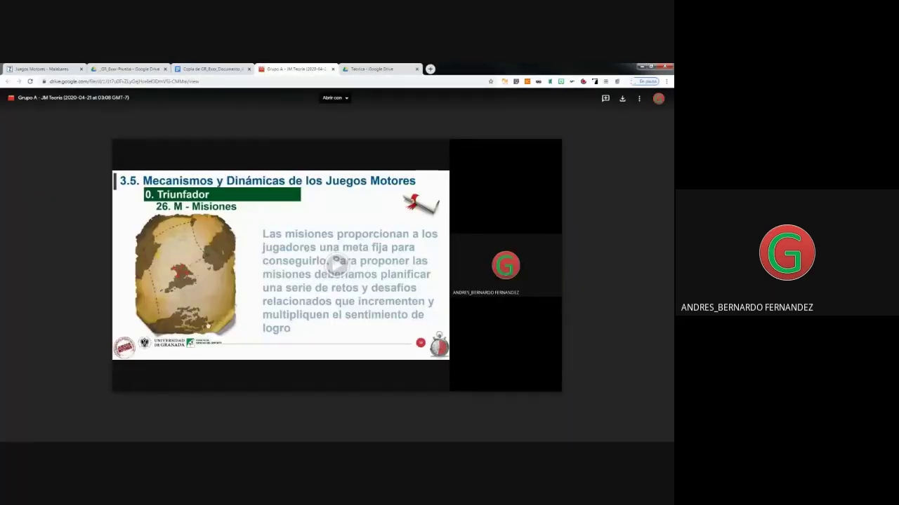
Play the lecture video, pause it at 0:10, and close its tab to return to the document.
left_click(337, 266)
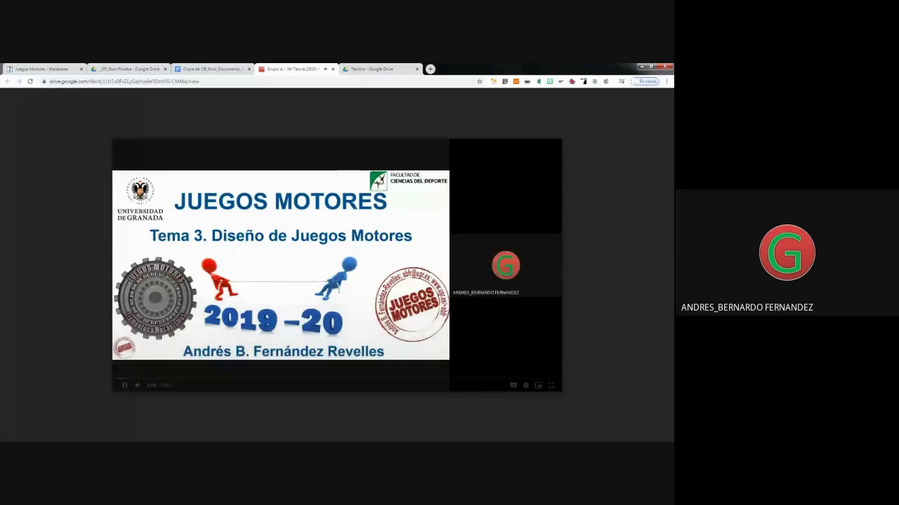
left_click(129, 386)
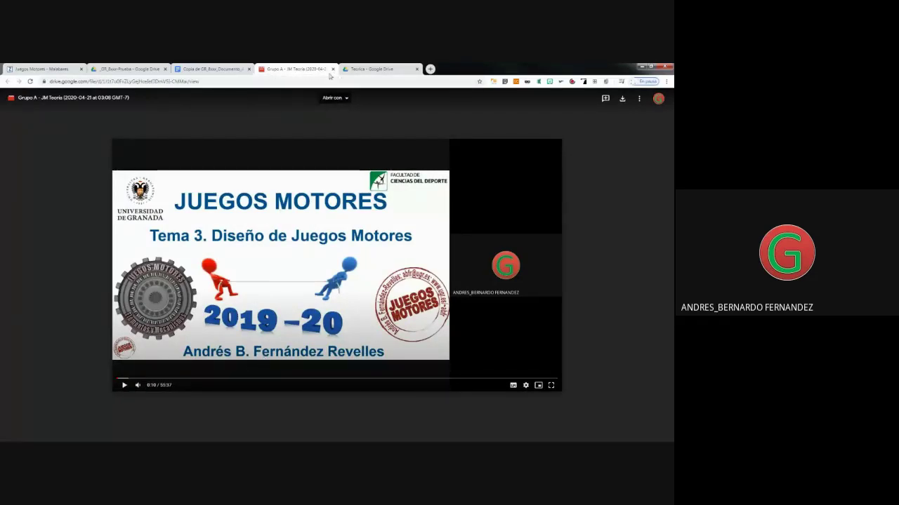
left_click(333, 69)
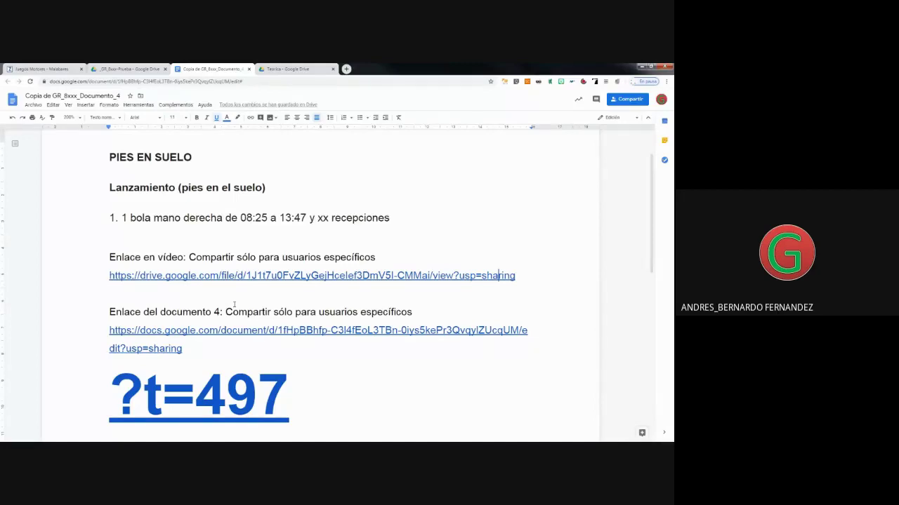
double_click(188, 349)
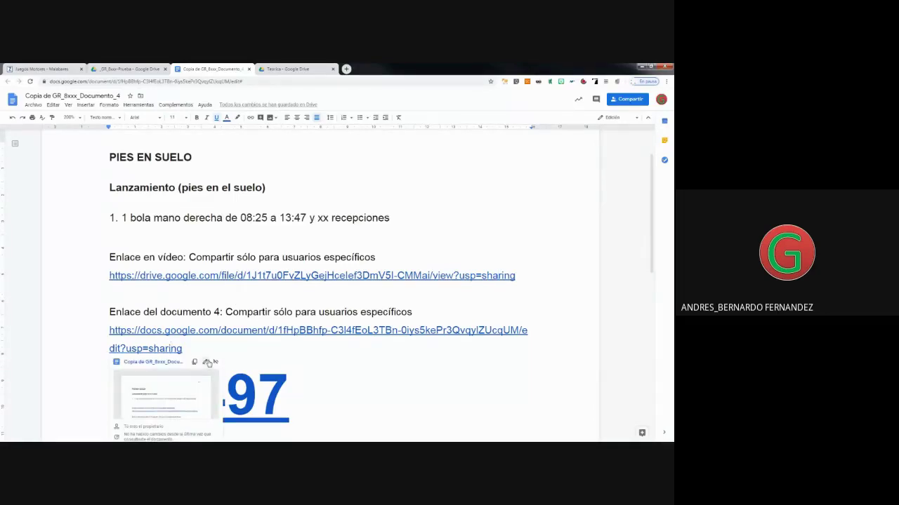
left_click(207, 363)
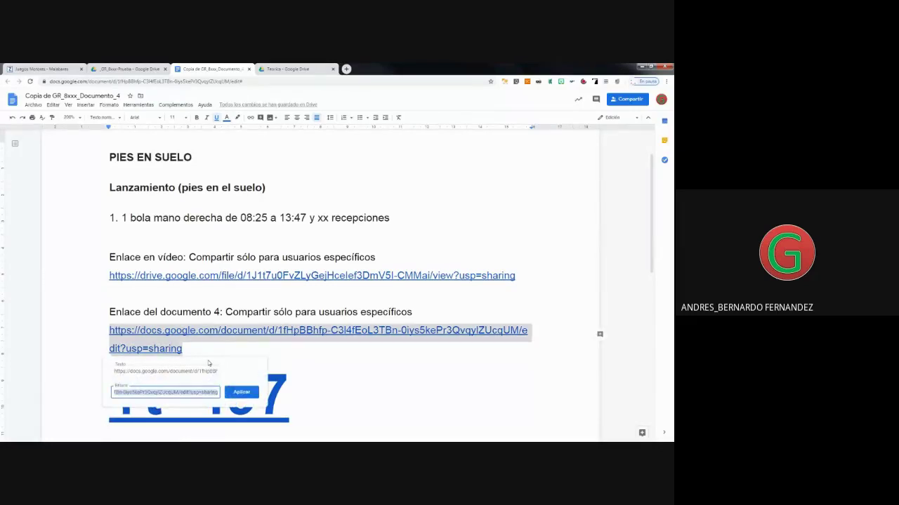
scroll(295, 324, "down", 2)
scroll(295, 324, "up", 1)
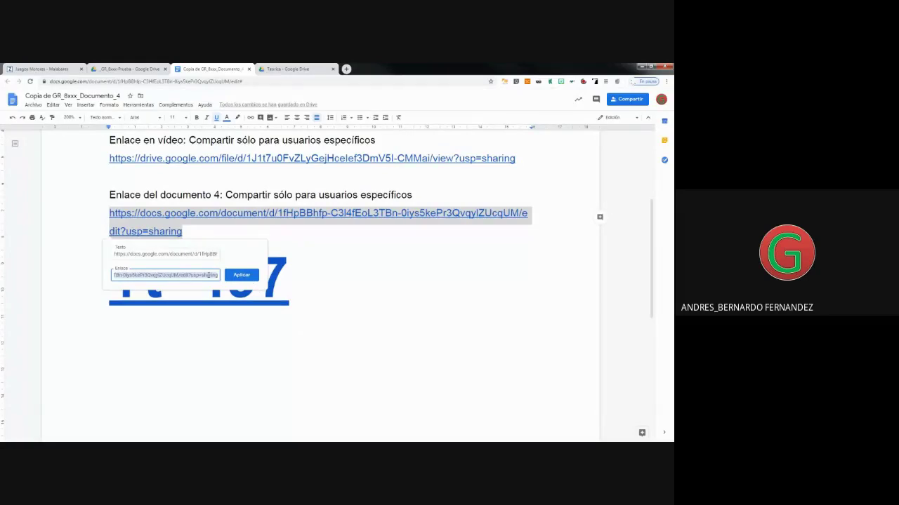
left_click(214, 275)
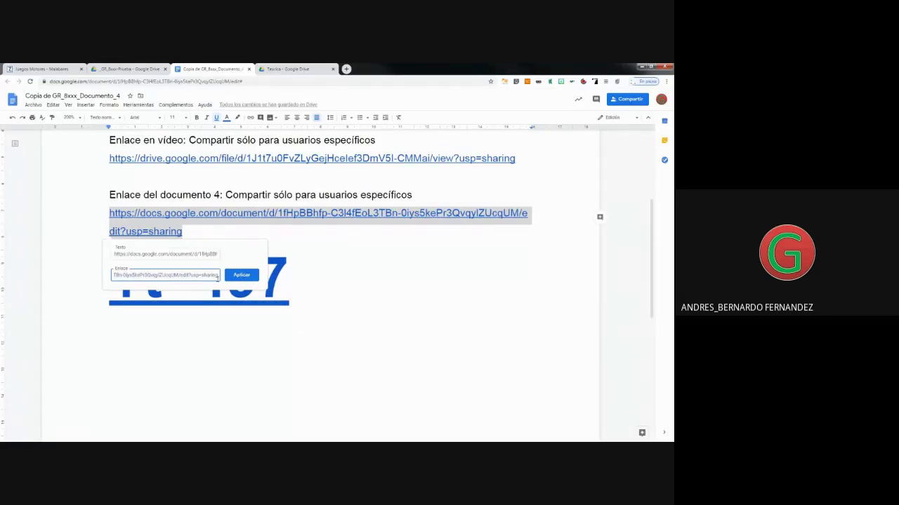
left_click(191, 233)
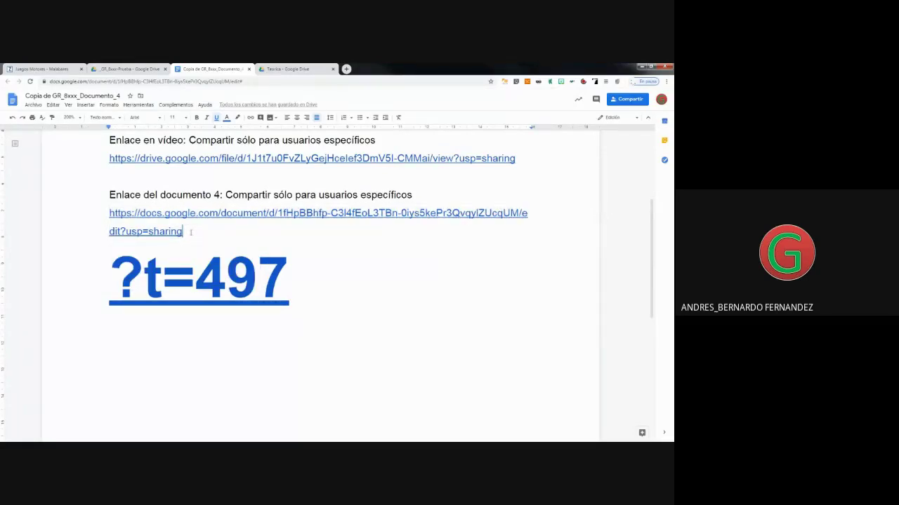
key("BackSpace")
key("BackSpace")
key("BackSpace")
key("BackSpace")
key("BackSpace")
key("BackSpace")
key("BackSpace")
key("BackSpace")
key("BackSpace")
key("BackSpace")
key("BackSpace")
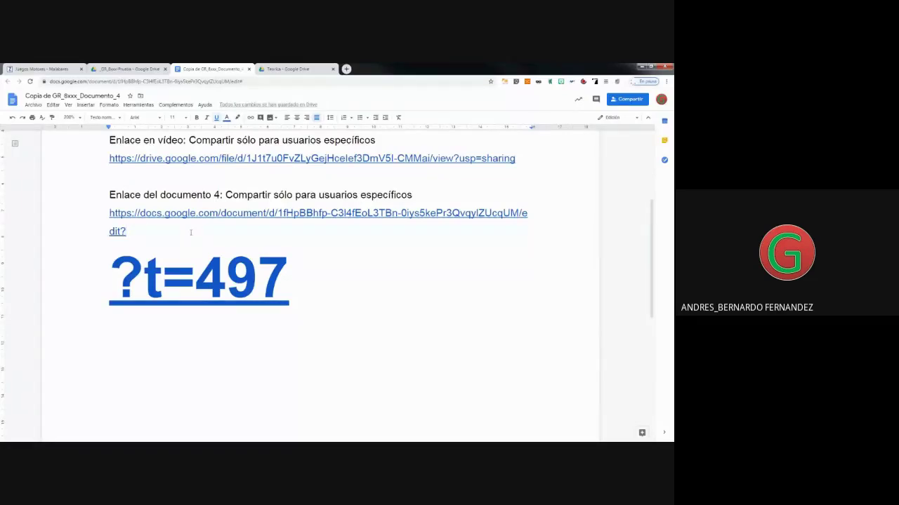
type("=505")
key("BackSpace")
key("BackSpace")
key("BackSpace")
key("BackSpace")
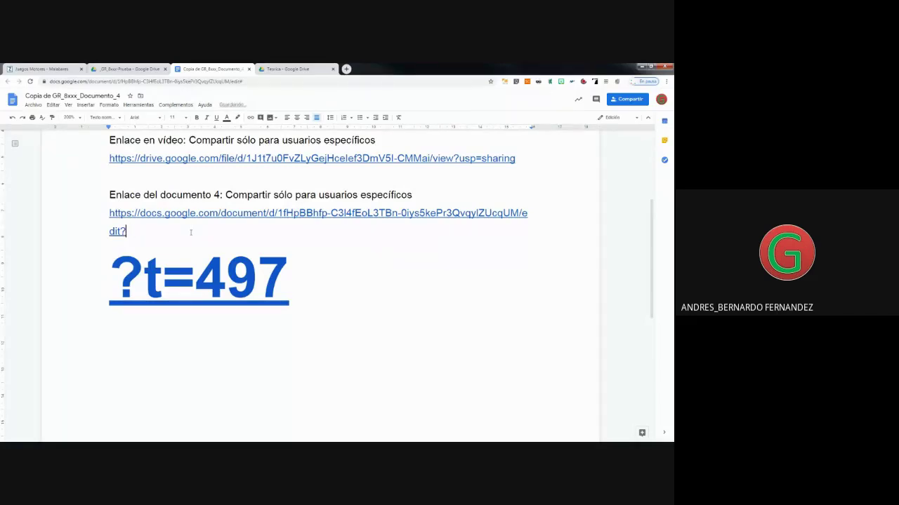
key("ctrl+z")
key("ctrl+z")
key("ctrl+z")
key("ctrl+z")
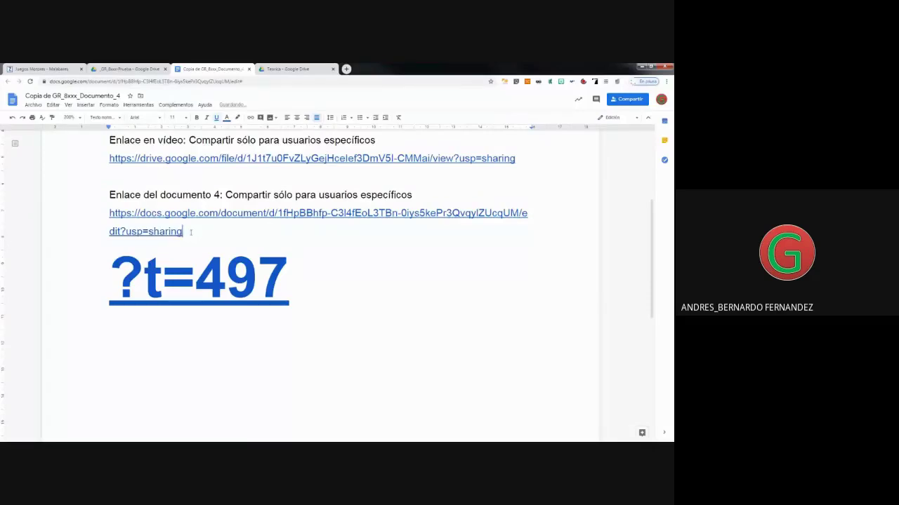
scroll(512, 217, "up", 1)
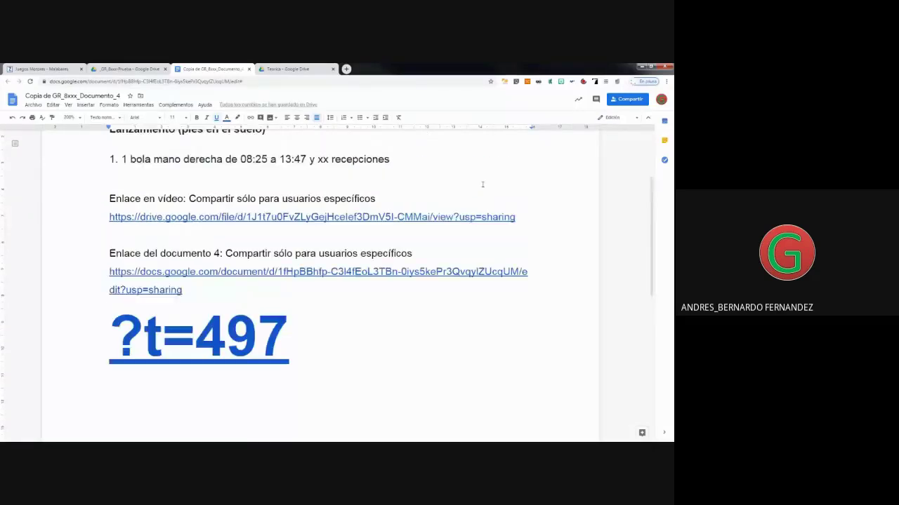
Change the video link's text ending from usp=sharing to view?t=505.
left_click(511, 217)
key("BackSpace")
key("BackSpace")
key("BackSpace")
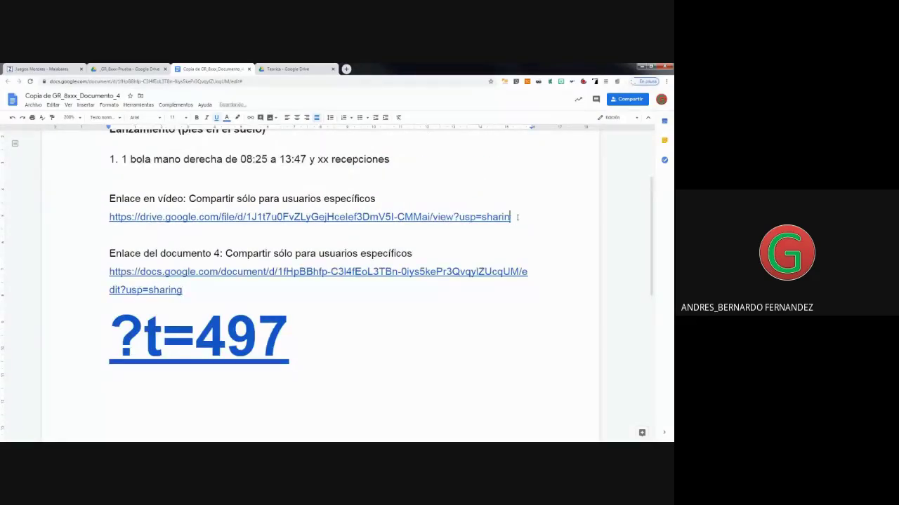
key("BackSpace")
key("BackSpace")
key("BackSpace")
key("BackSpace")
key("BackSpace")
key("BackSpace")
key("BackSpace")
key("BackSpace")
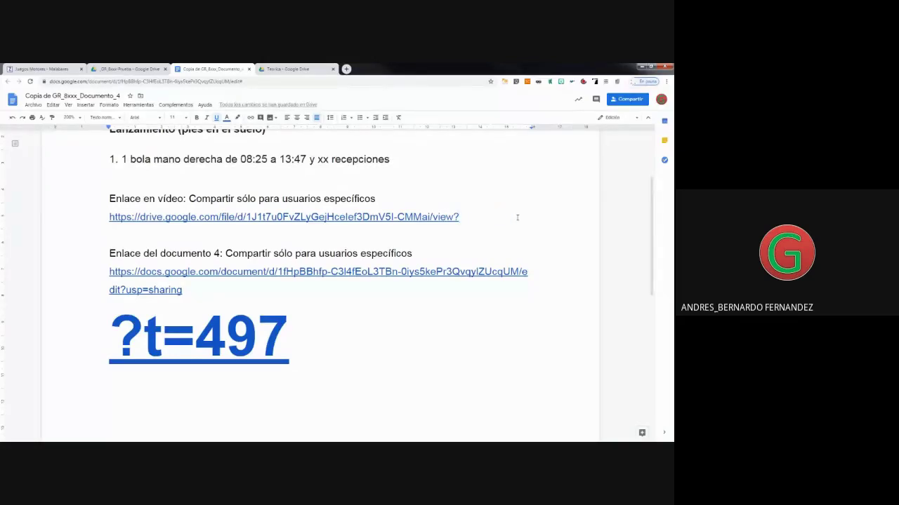
type("=")
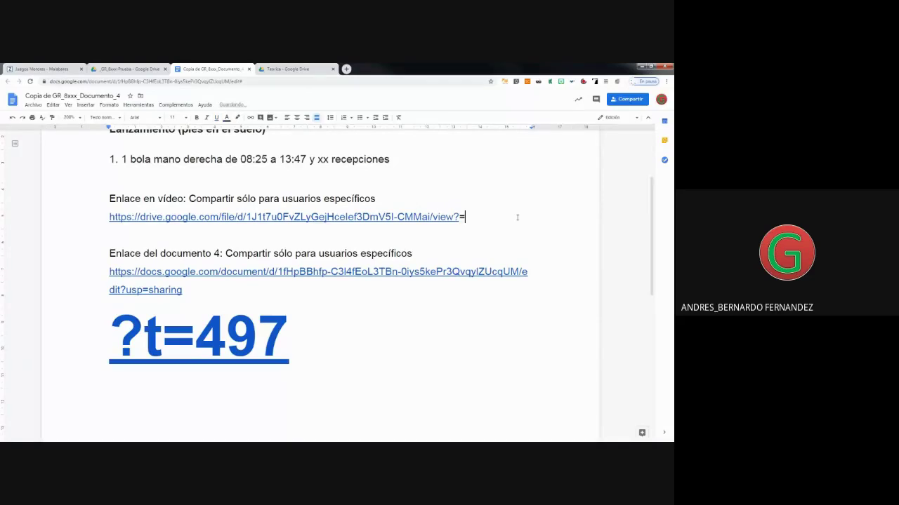
type("505")
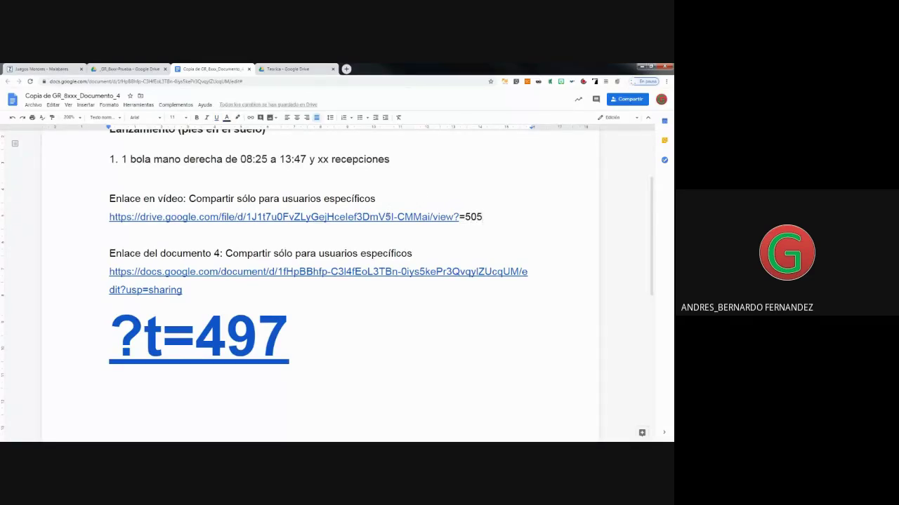
mouse_move(389, 217)
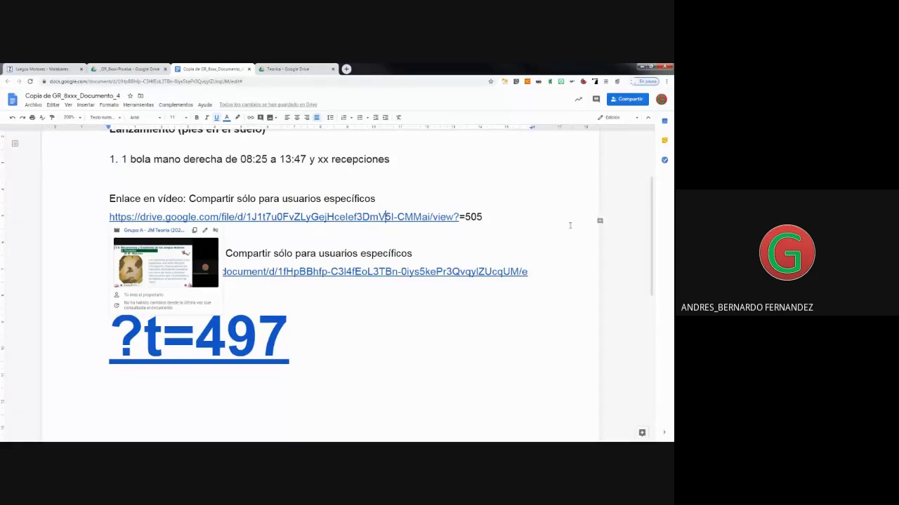
left_click_drag(483, 217, 108, 218)
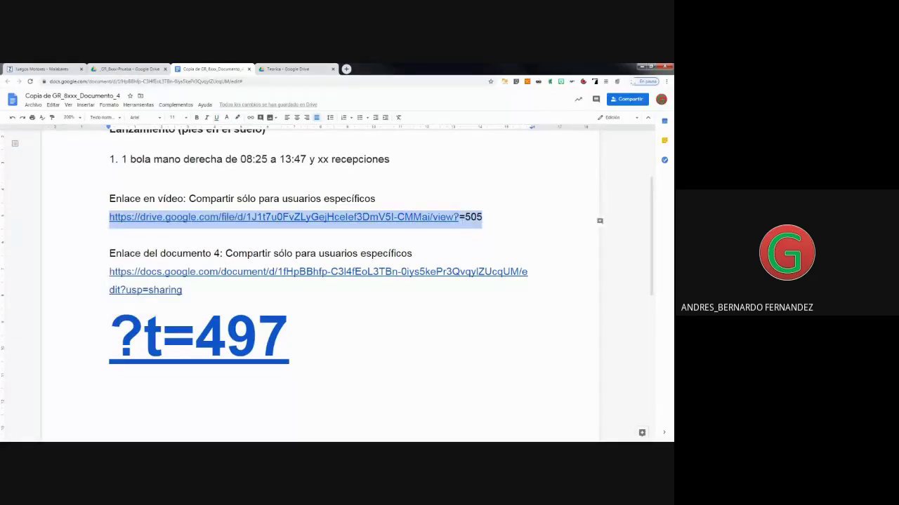
left_click(461, 216)
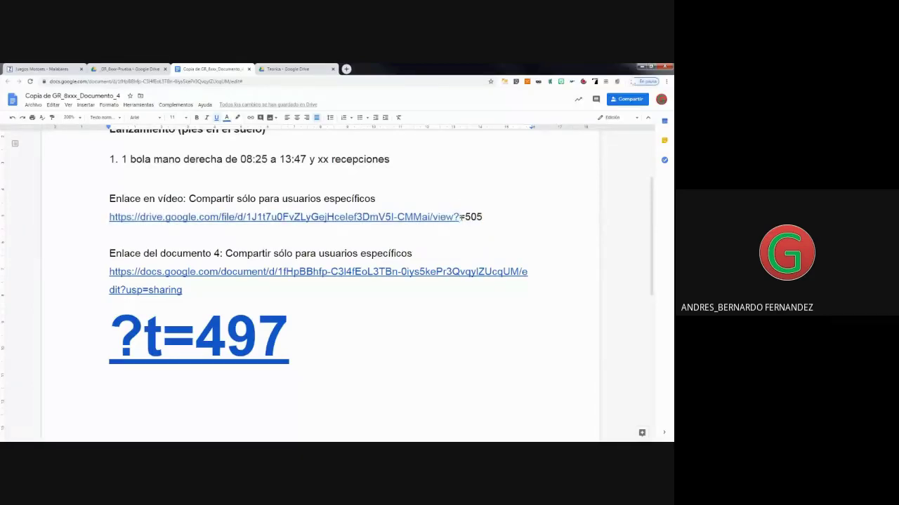
type("t")
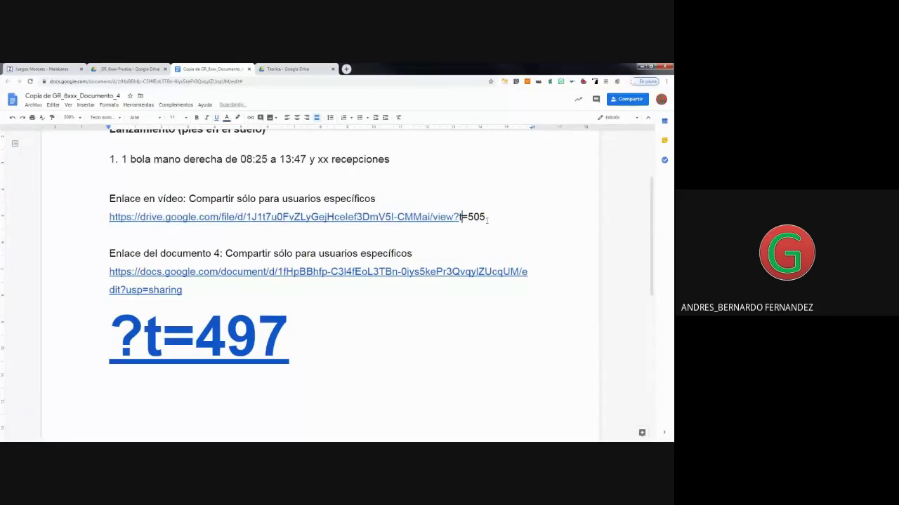
Clear the link's target address and add a blank line below the URL.
left_click_drag(486, 217, 61, 218)
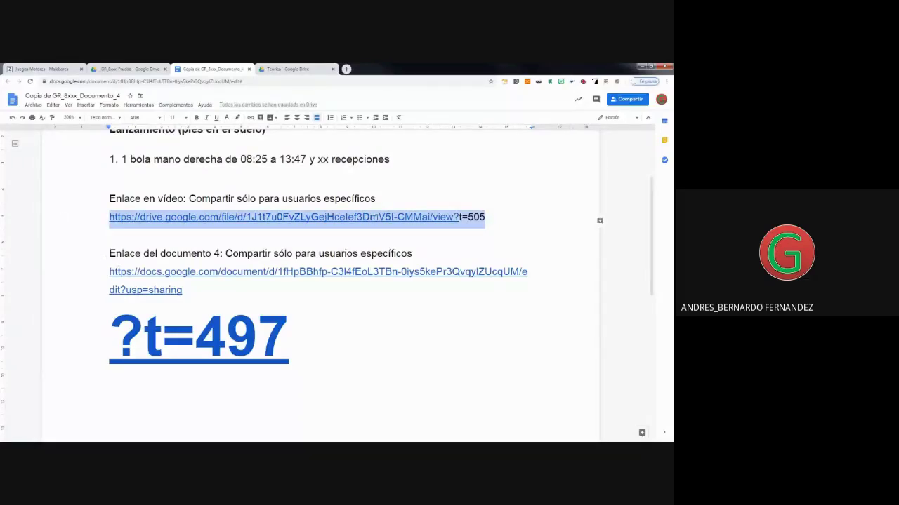
left_click(203, 218)
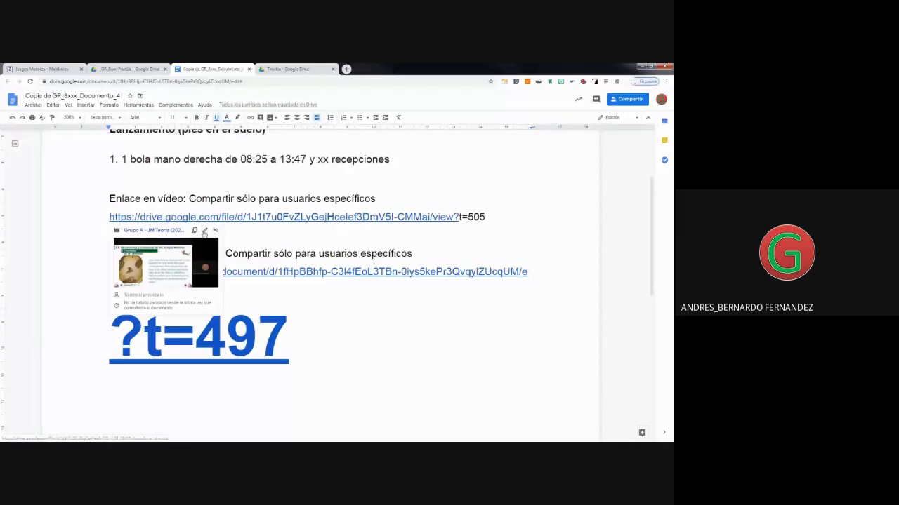
left_click(204, 232)
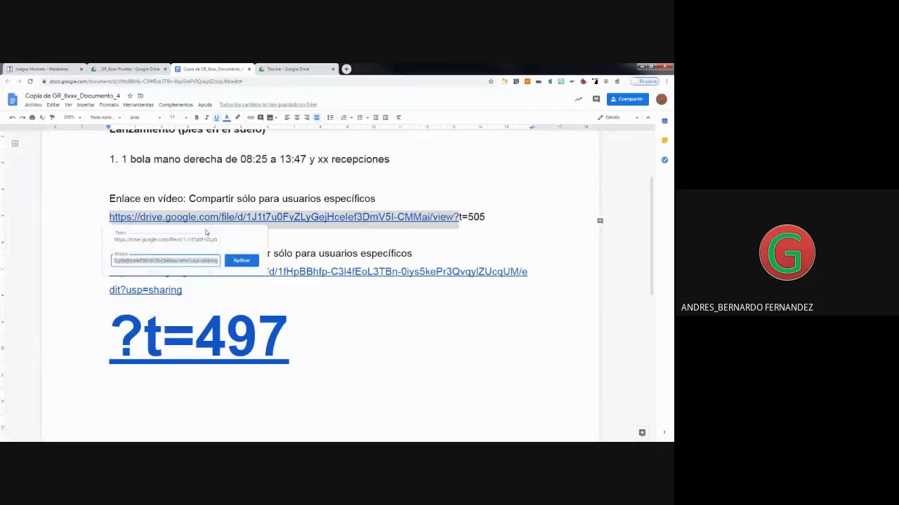
left_click(316, 238)
left_click(446, 217)
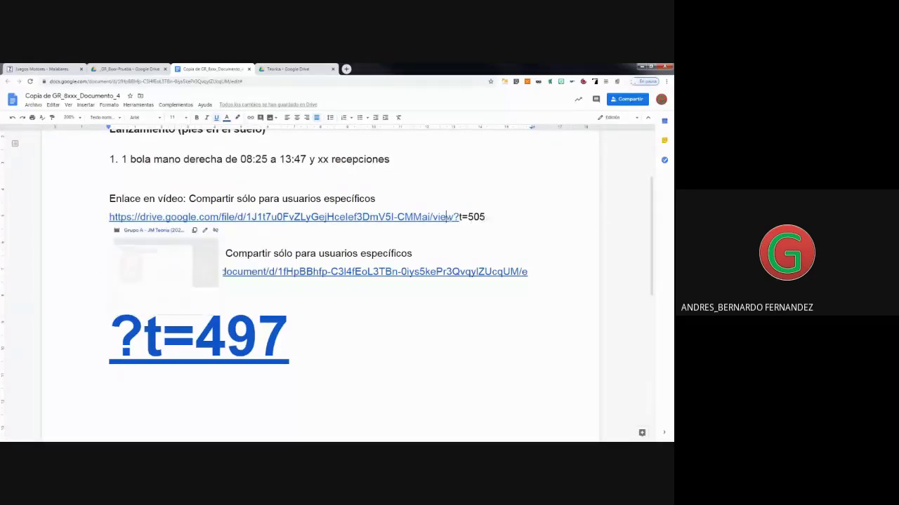
left_click(205, 231)
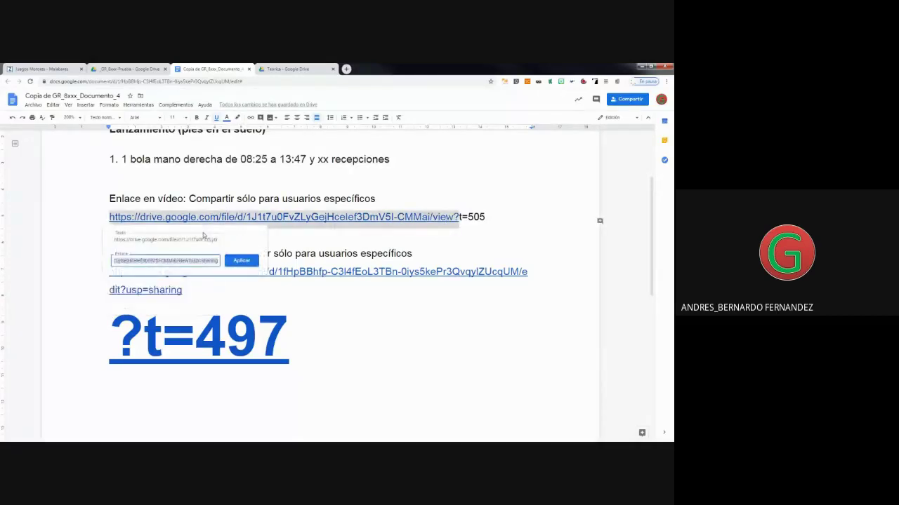
key("BackSpace")
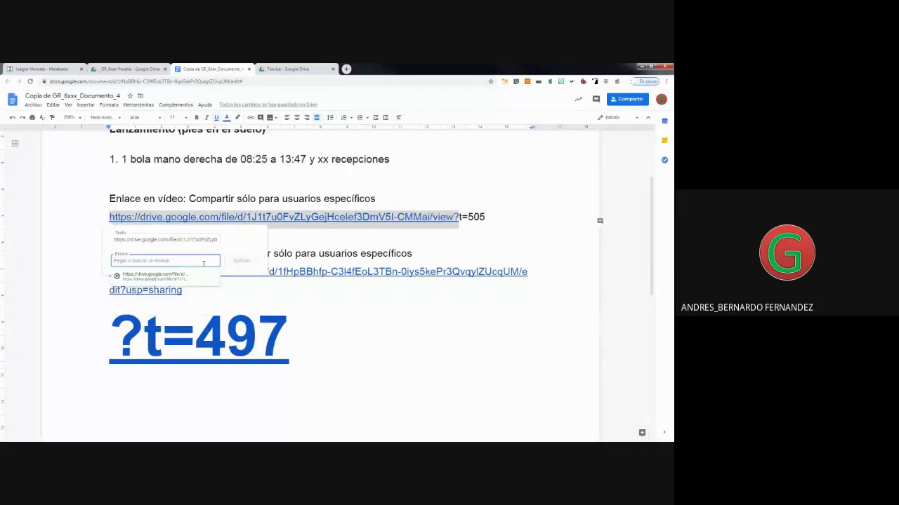
left_click(360, 237)
key("Return")
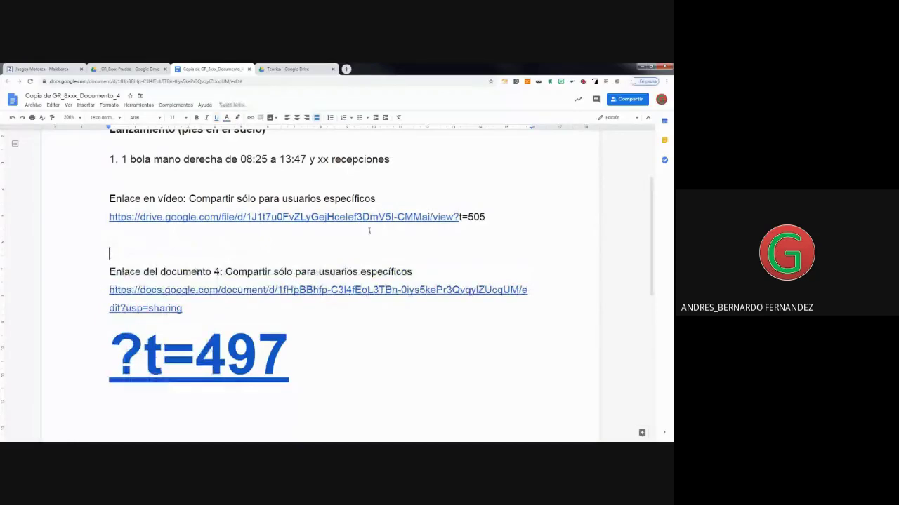
Paste the video URL as plain text on the blank line and delete the old partly linked line.
left_click_drag(490, 217, 99, 219)
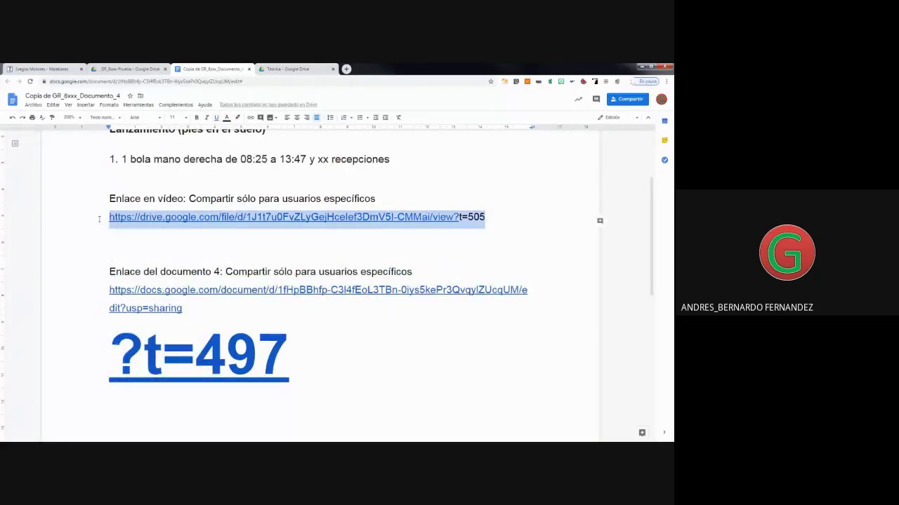
key("ctrl+c")
left_click(141, 236)
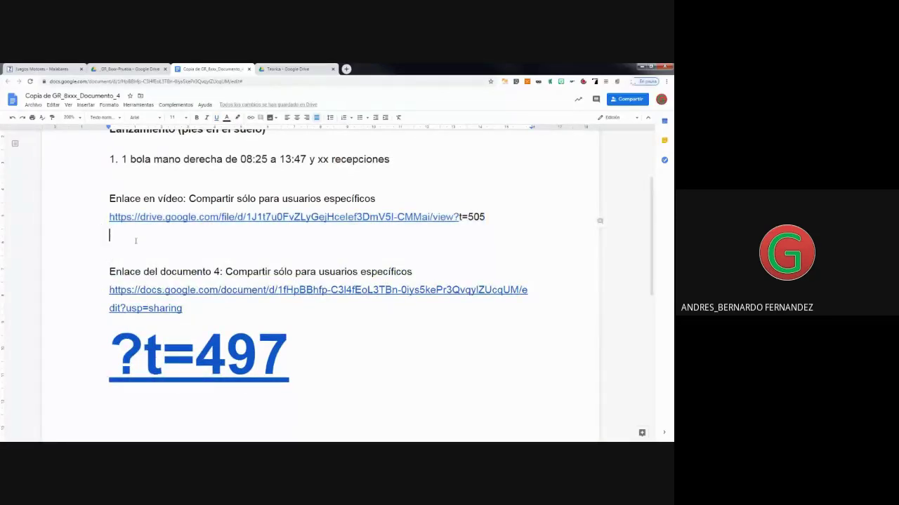
right_click(119, 236)
left_click(161, 280)
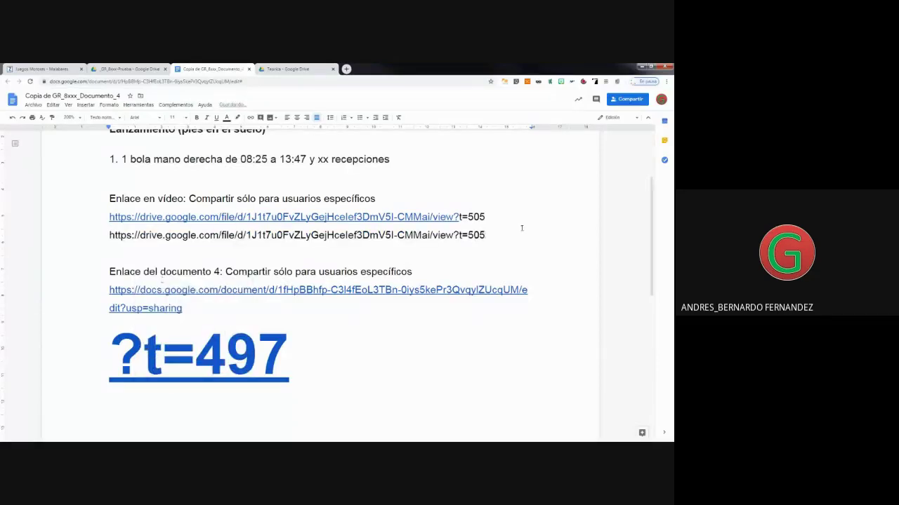
left_click_drag(491, 217, 110, 218)
key("BackSpace")
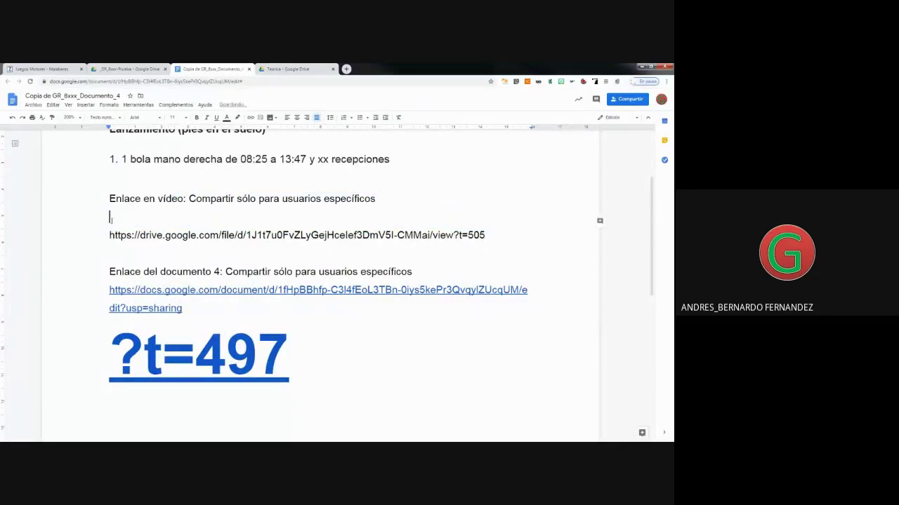
Turn the plain view?t=505 URL into a live link and open it to test.
left_click(487, 236)
left_click_drag(488, 235, 109, 236)
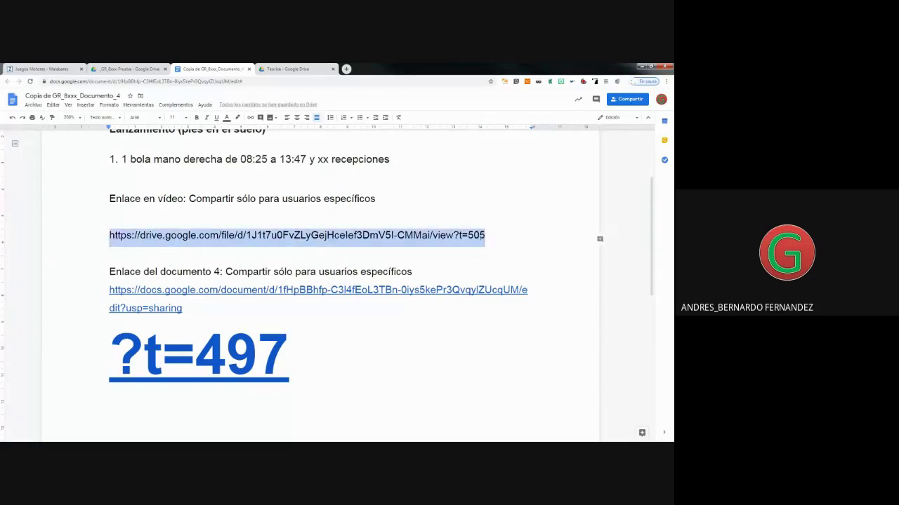
left_click(487, 235)
left_click(106, 245, "shift")
left_click(491, 236)
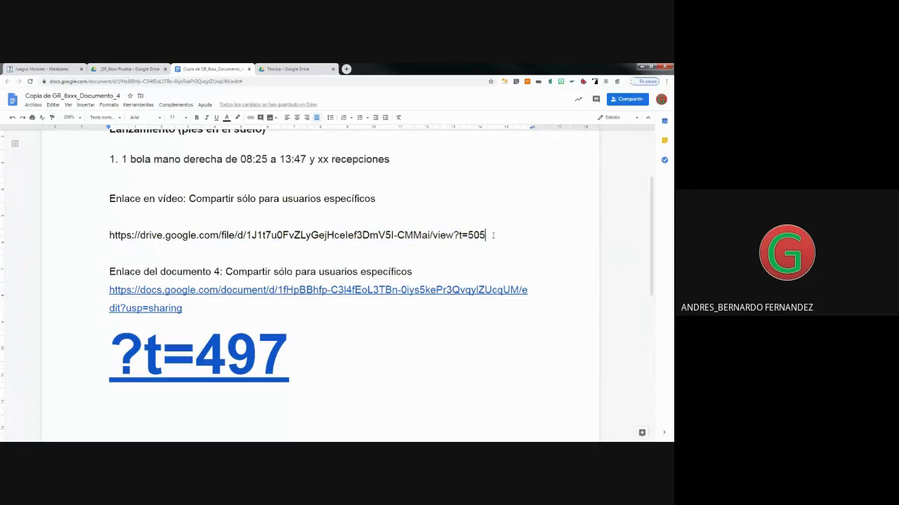
key("Return")
mouse_move(140, 237)
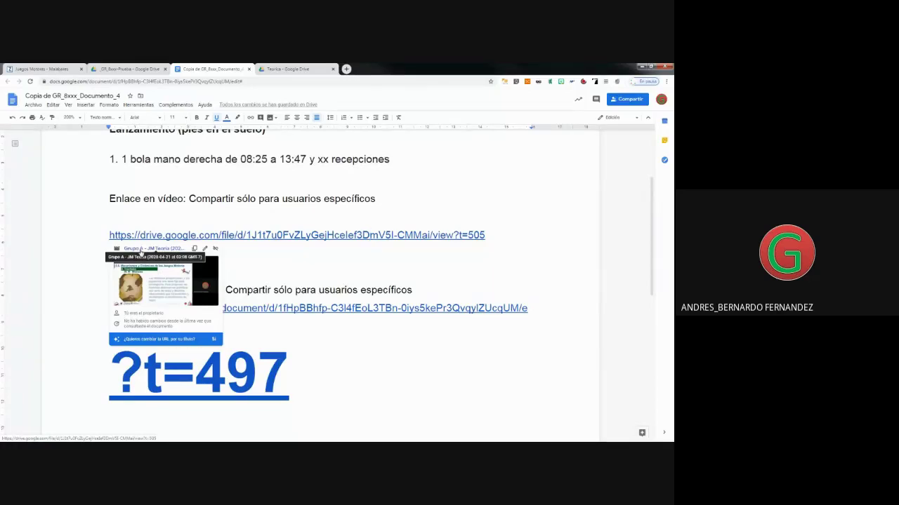
left_click(141, 250)
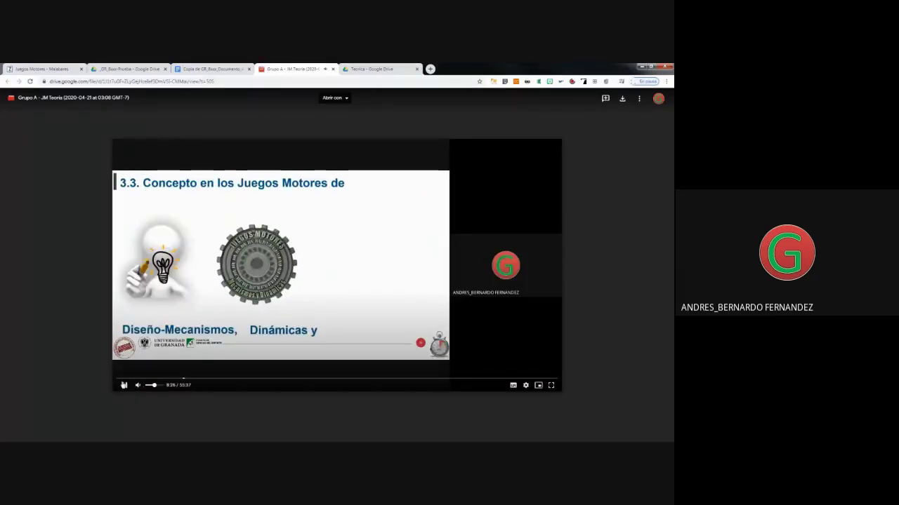
Pause the video at 8:27 to confirm the t=505 link, then return to the document.
left_click(123, 384)
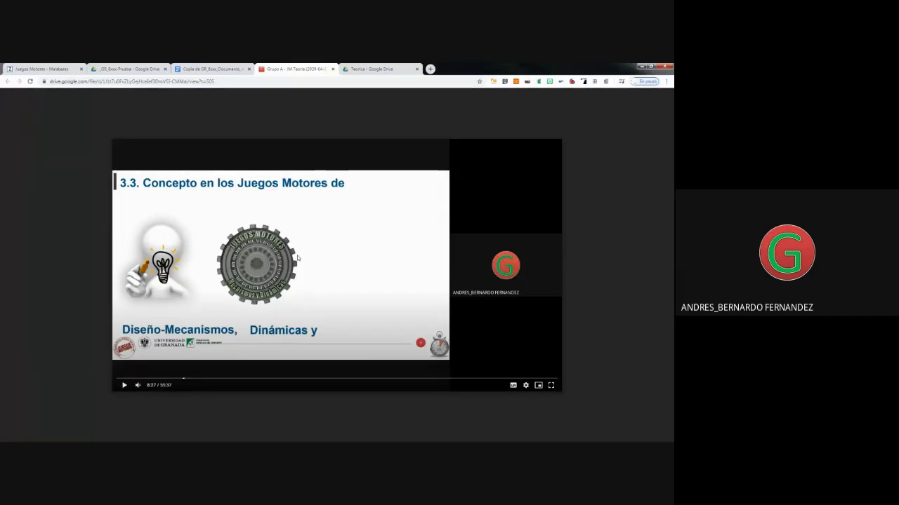
left_click(228, 70)
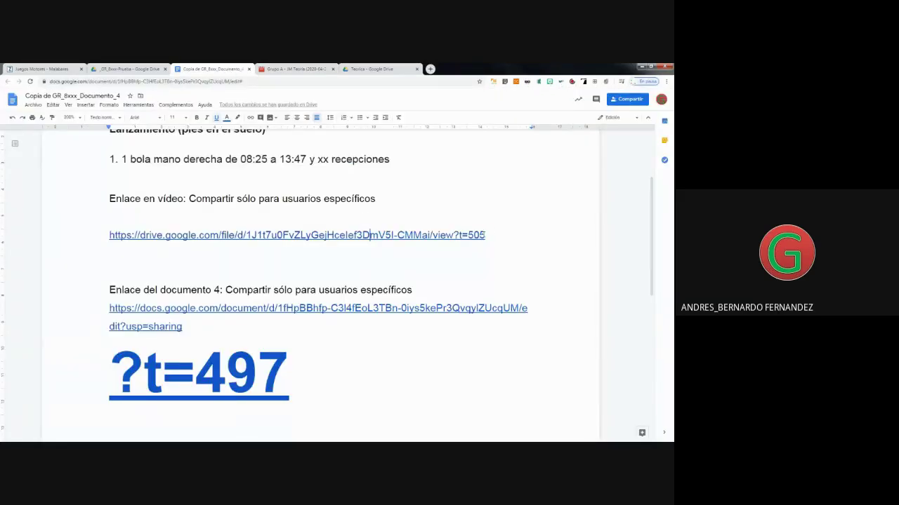
Copy the view?t=505 URL and link the 08:25 timestamp in item 1 to it.
triple_click(370, 235)
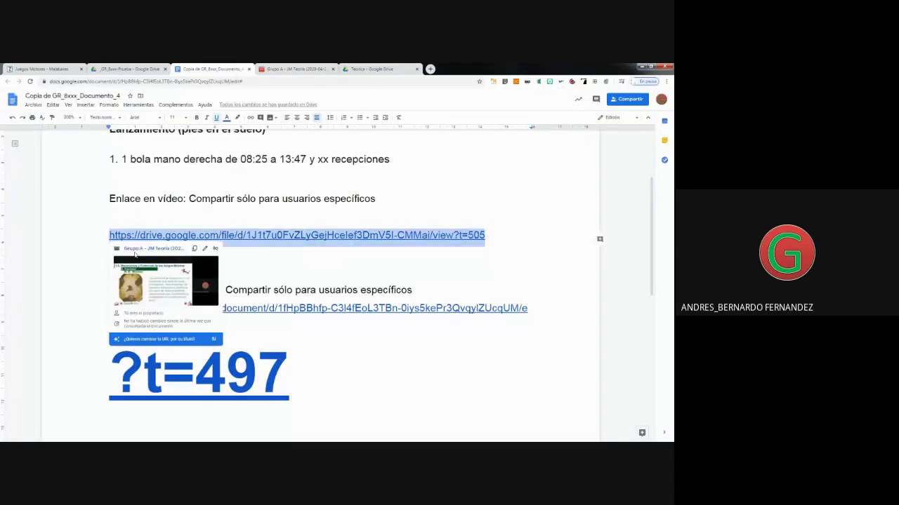
right_click(246, 236)
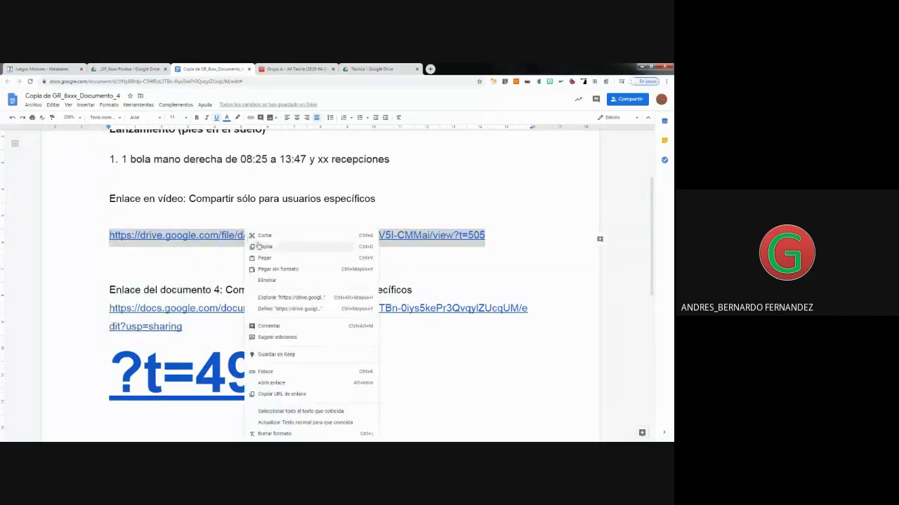
left_click(270, 245)
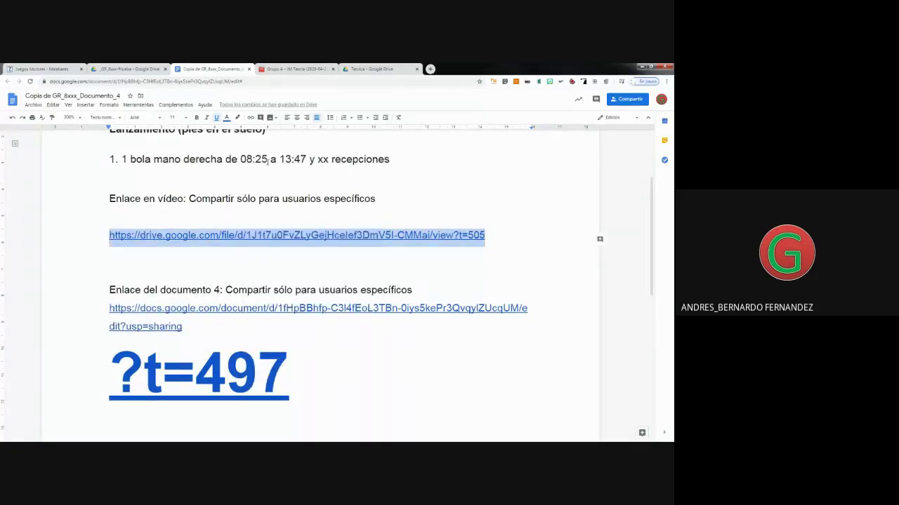
left_click_drag(267, 159, 240, 160)
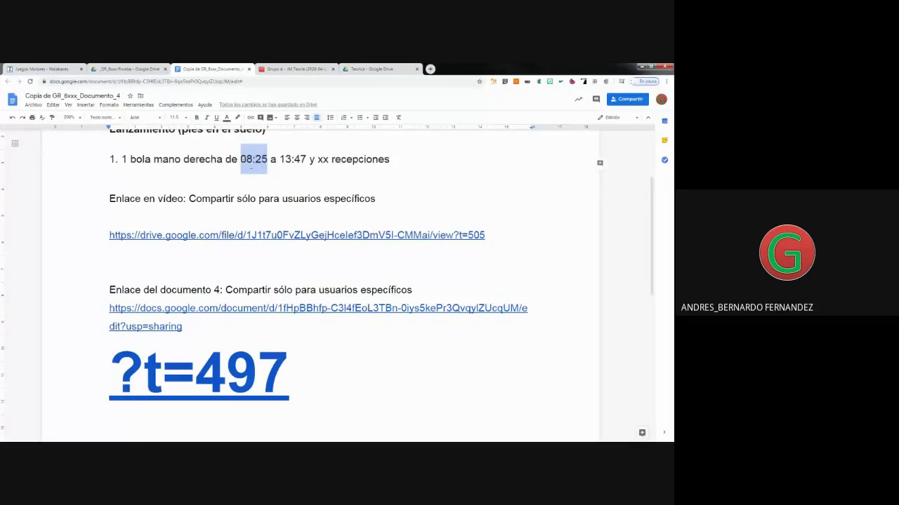
left_click(250, 118)
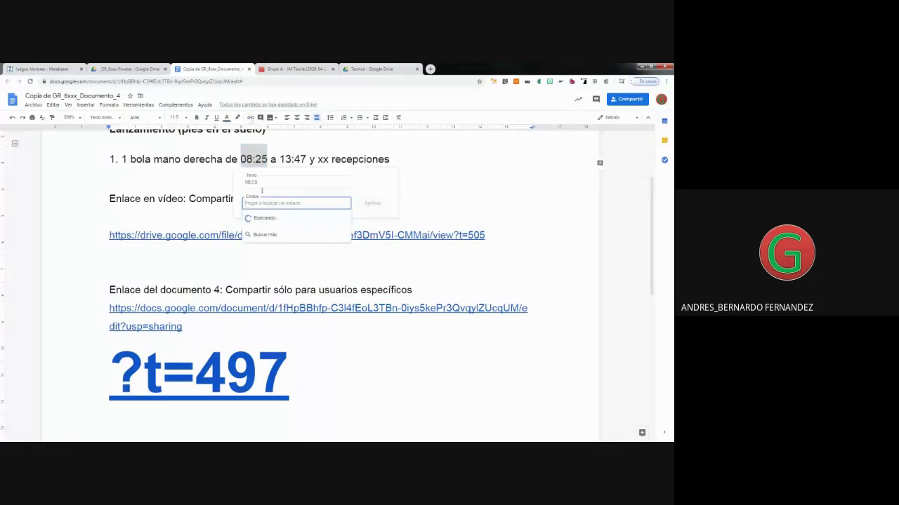
right_click(260, 202)
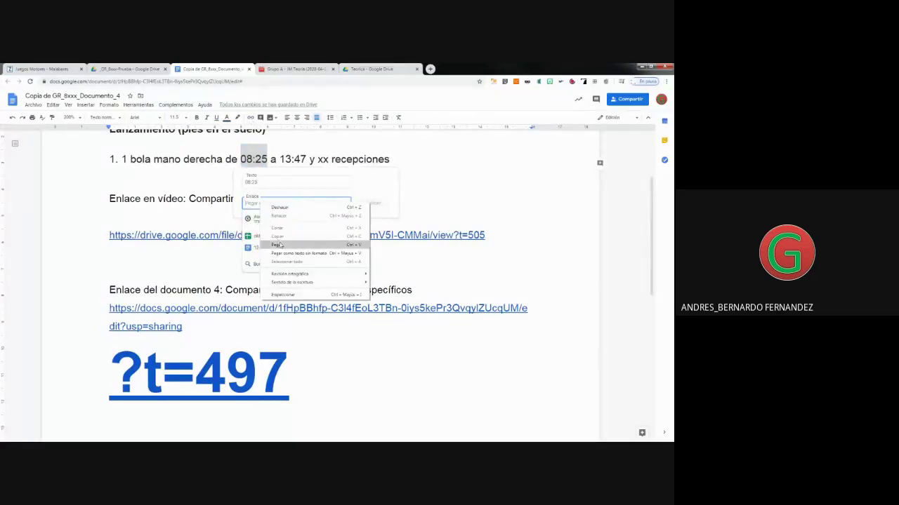
left_click(280, 245)
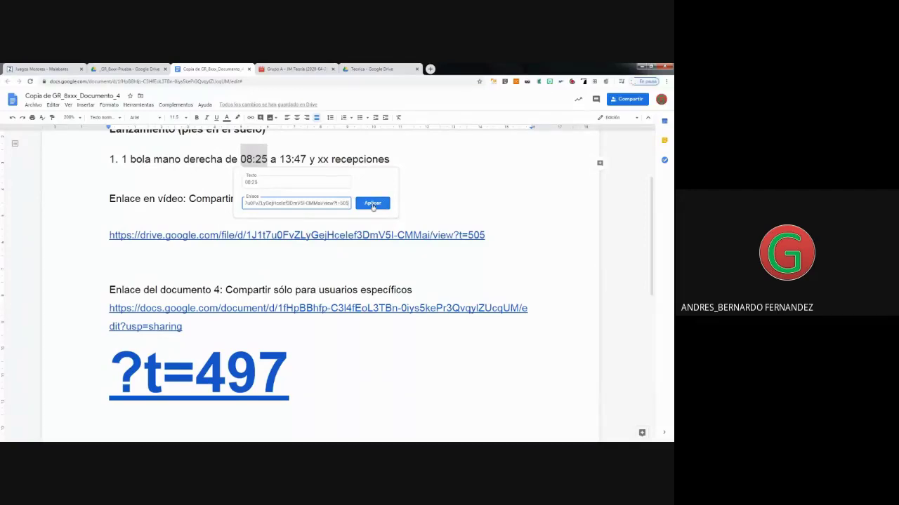
left_click(372, 204)
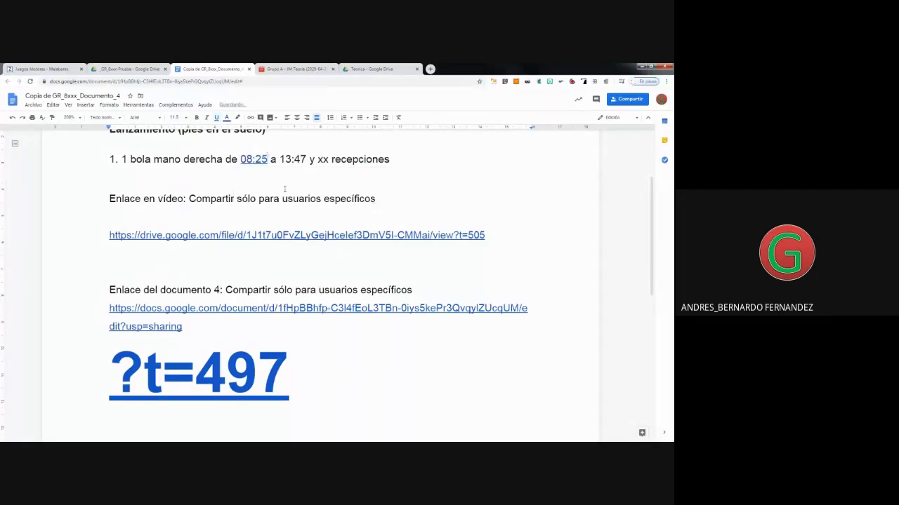
left_click(251, 159)
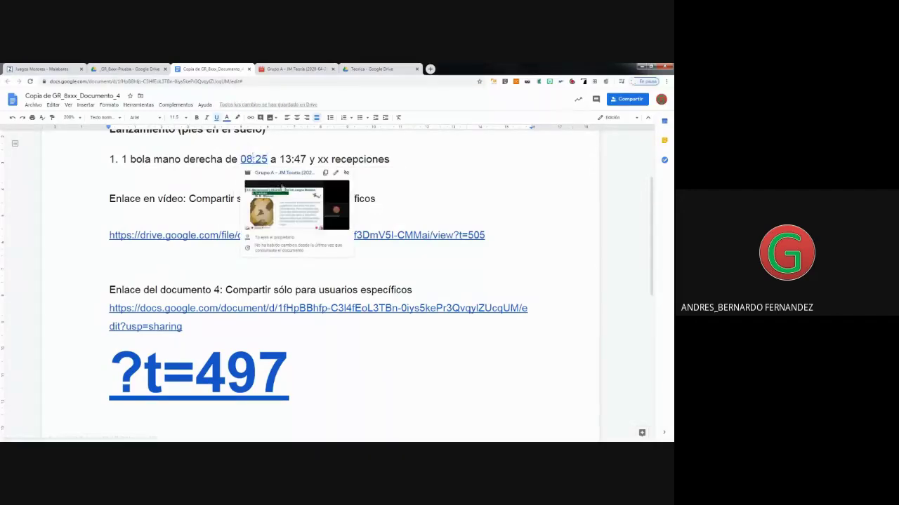
left_click(379, 187)
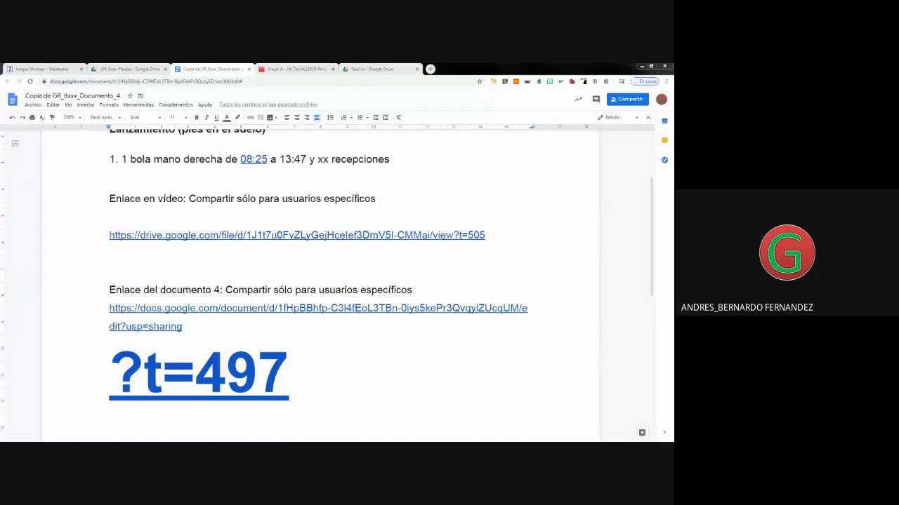
Set the lecture video's link access to 'solo pueden acceder usuarios específicos' and copy its share link.
left_click(133, 69)
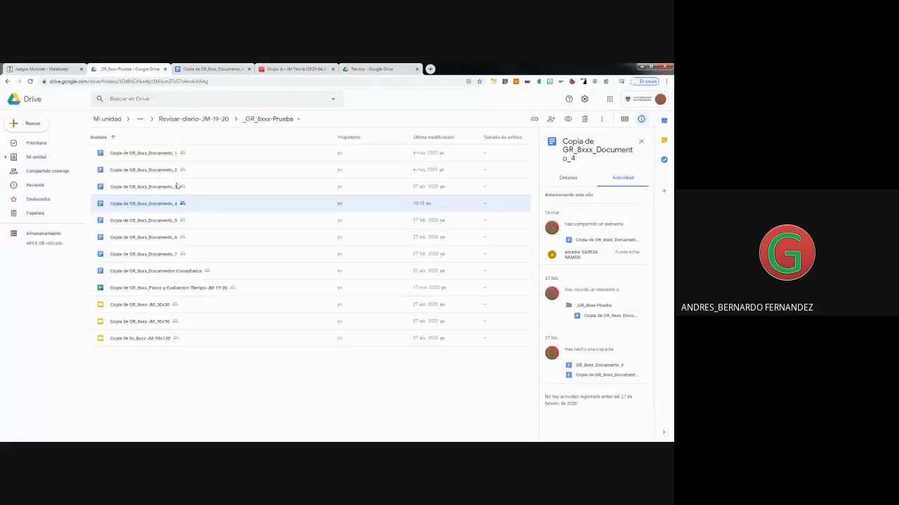
left_click(286, 68)
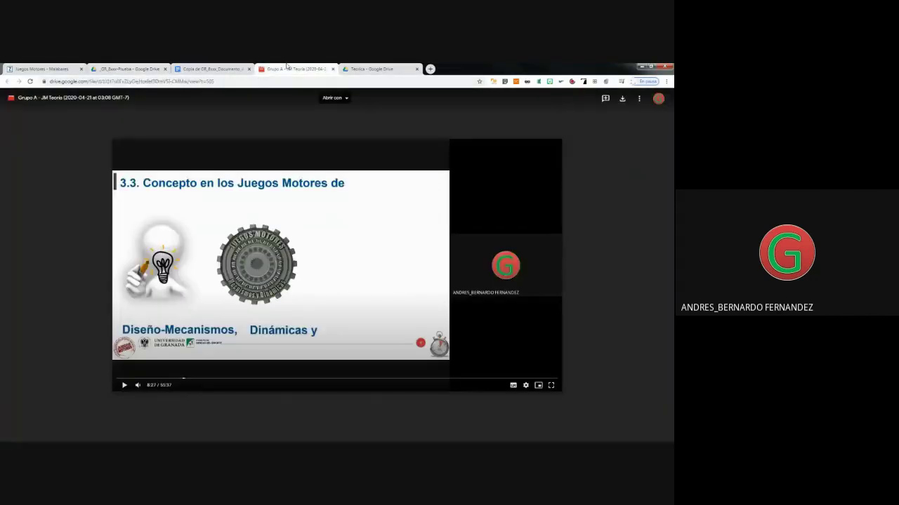
left_click(639, 99)
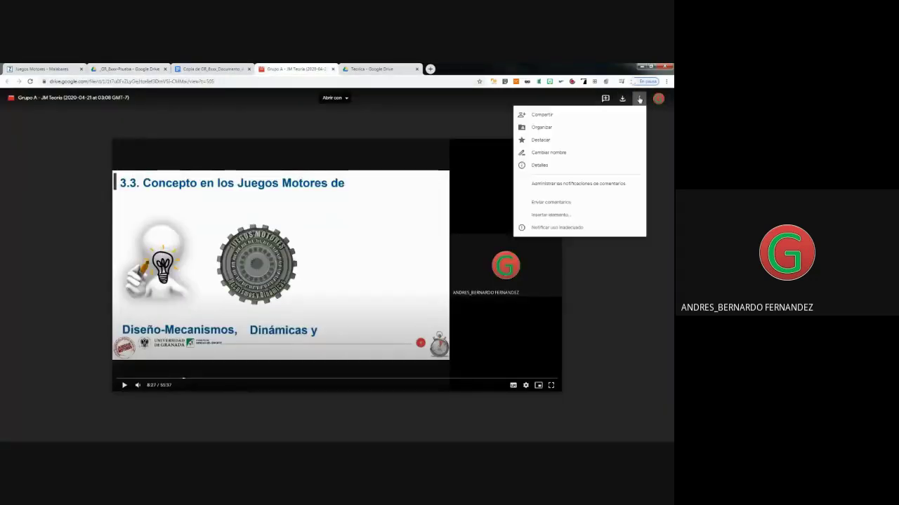
left_click(552, 115)
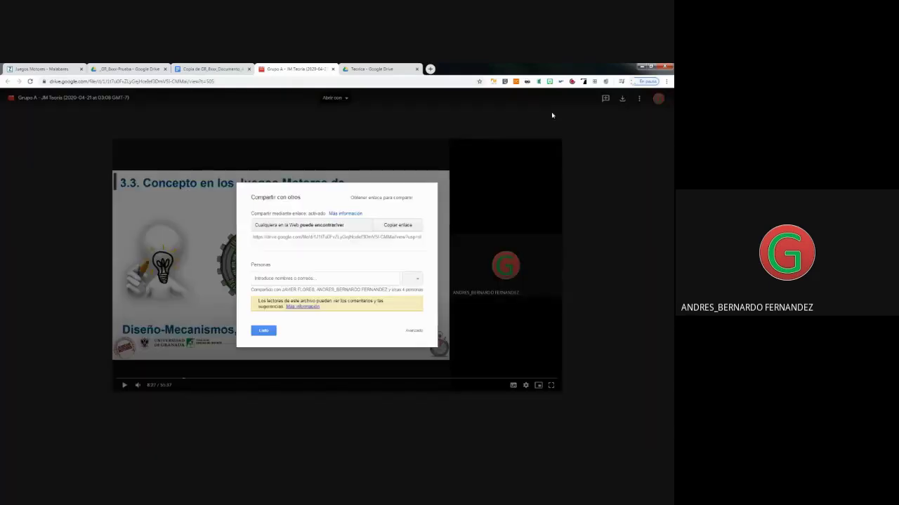
left_click(361, 229)
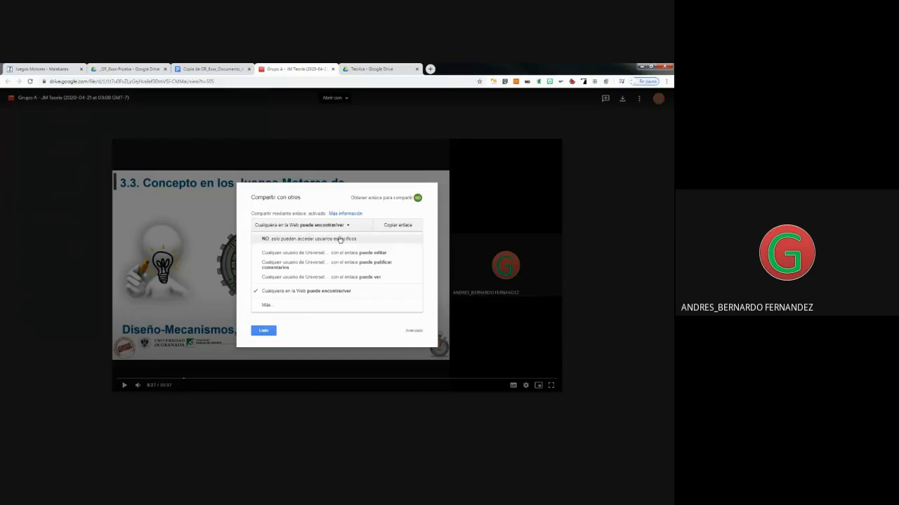
left_click(340, 239)
left_click(369, 238)
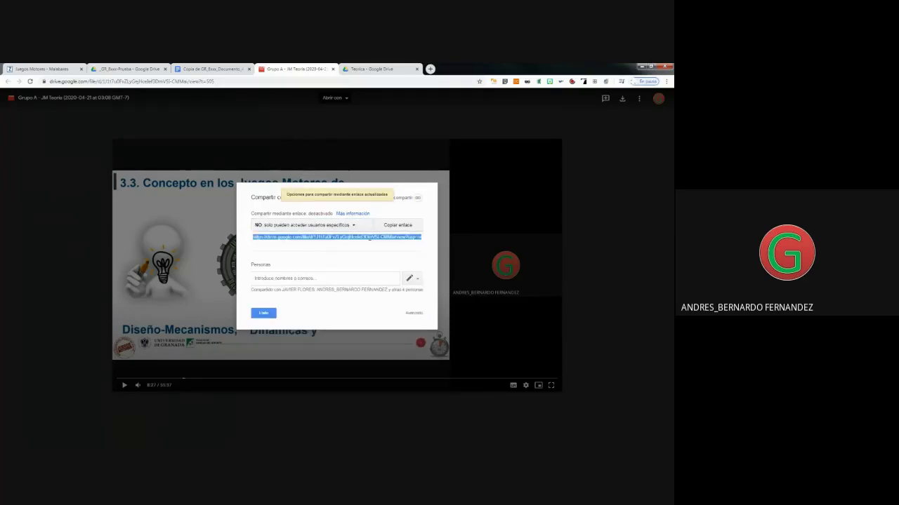
right_click(370, 238)
left_click(389, 243)
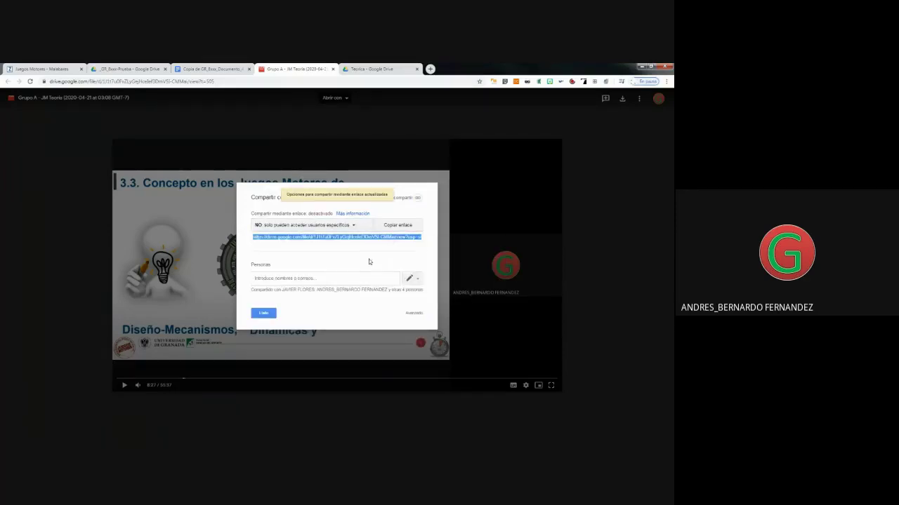
left_click(263, 313)
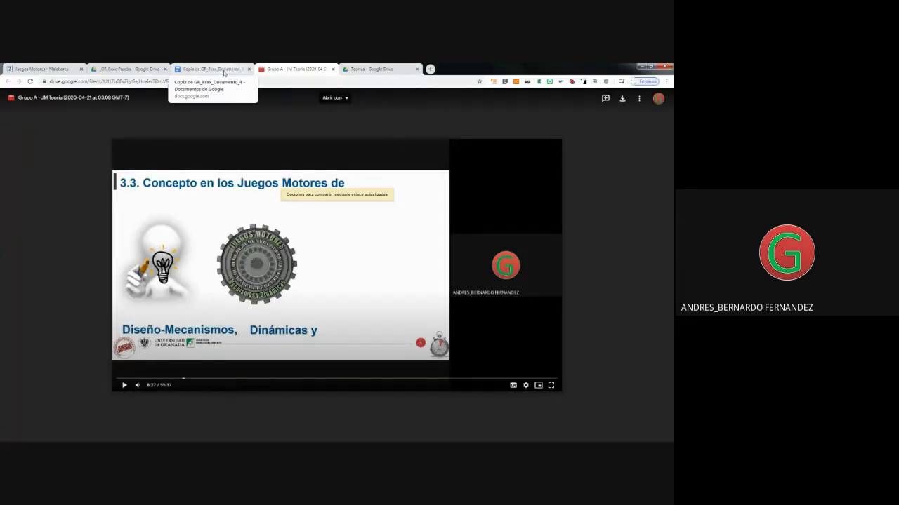
left_click(212, 69)
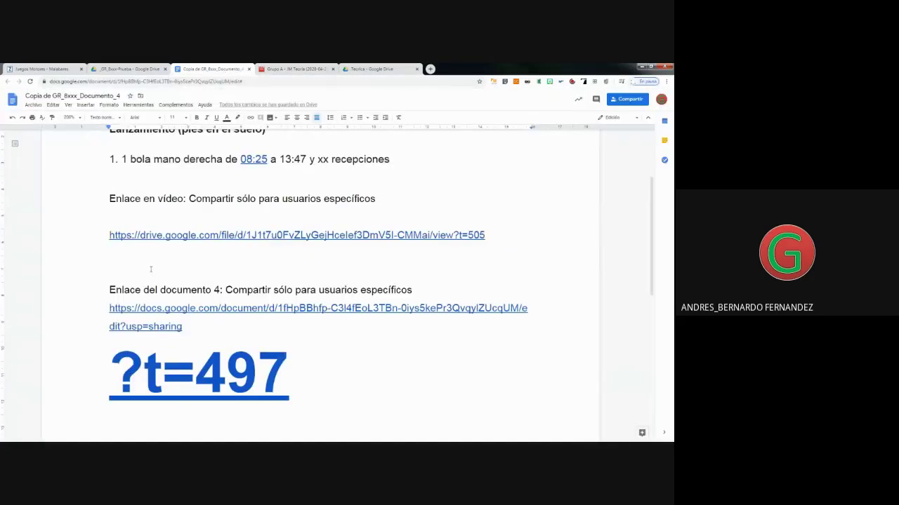
Paste the share link below the first URL, replacing usp=sharing with t=505.
left_click(124, 260)
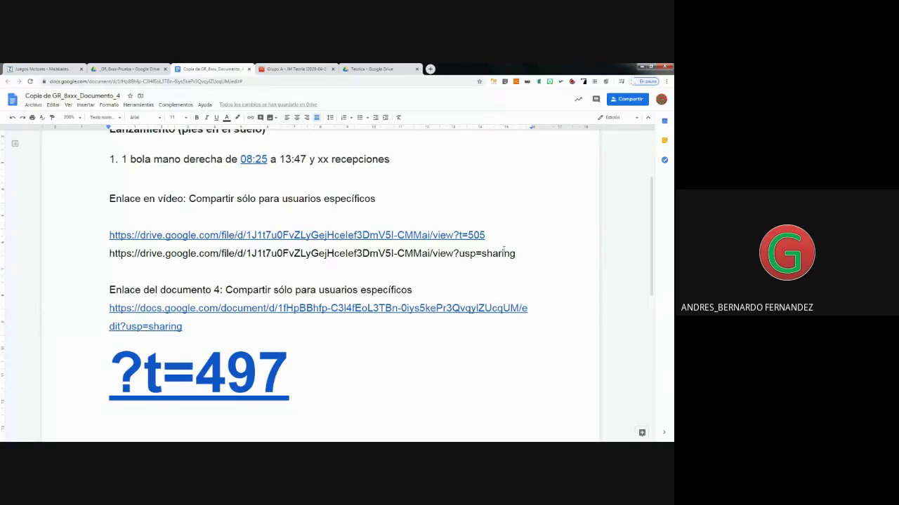
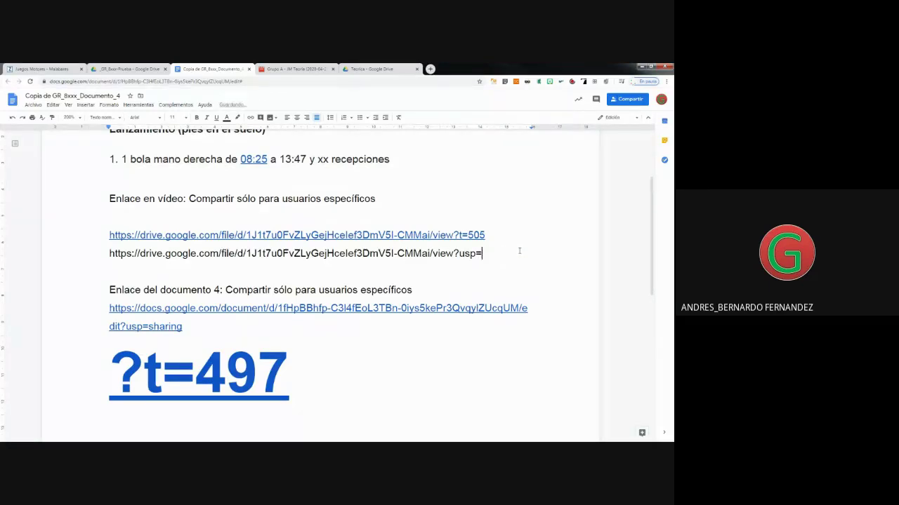
type("t=")
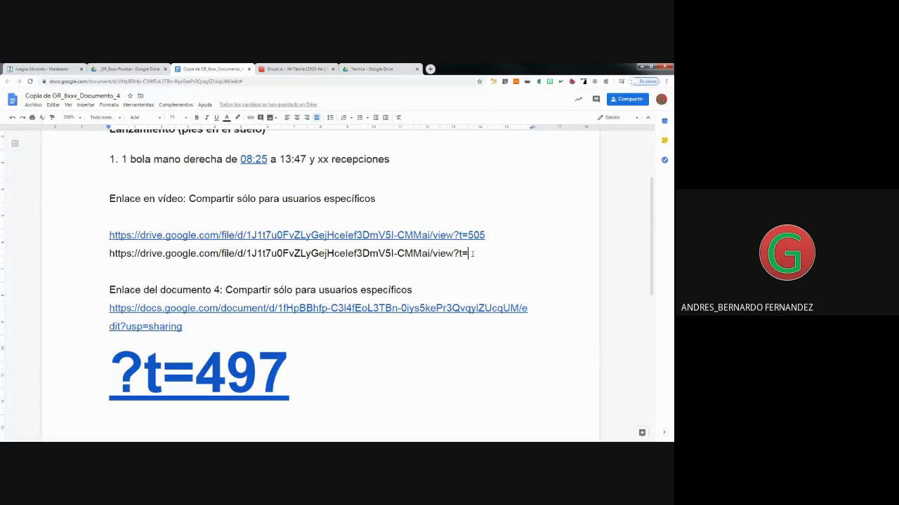
type("505")
key("Return")
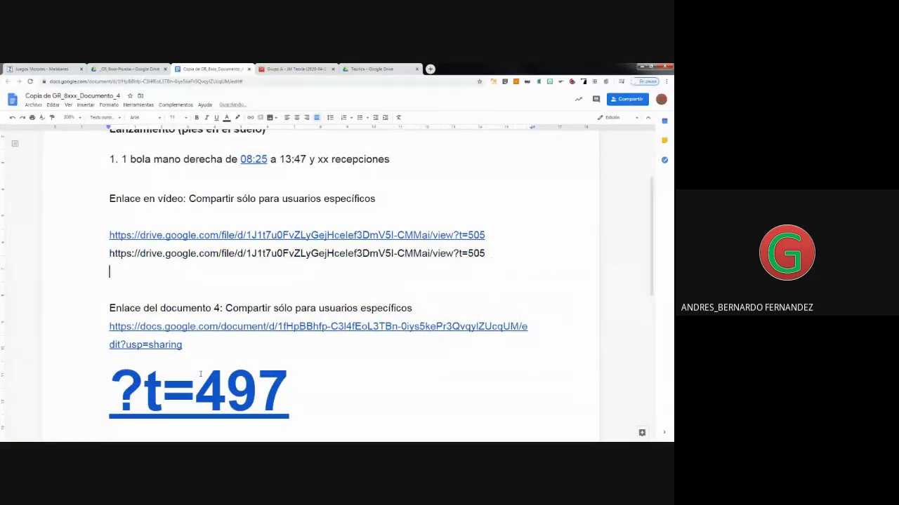
Add a duplicate URL line ending ?t=827 below it and copy that URL.
left_click_drag(109, 254, 485, 258)
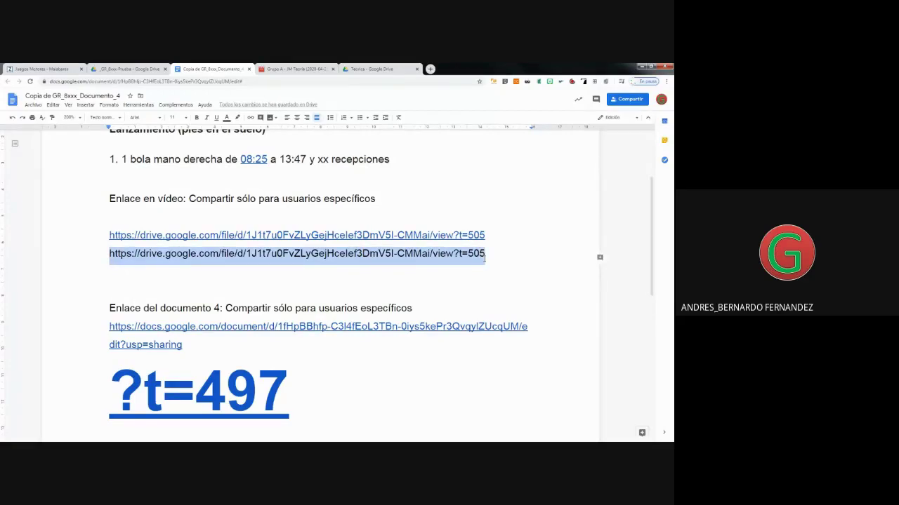
left_click(132, 280)
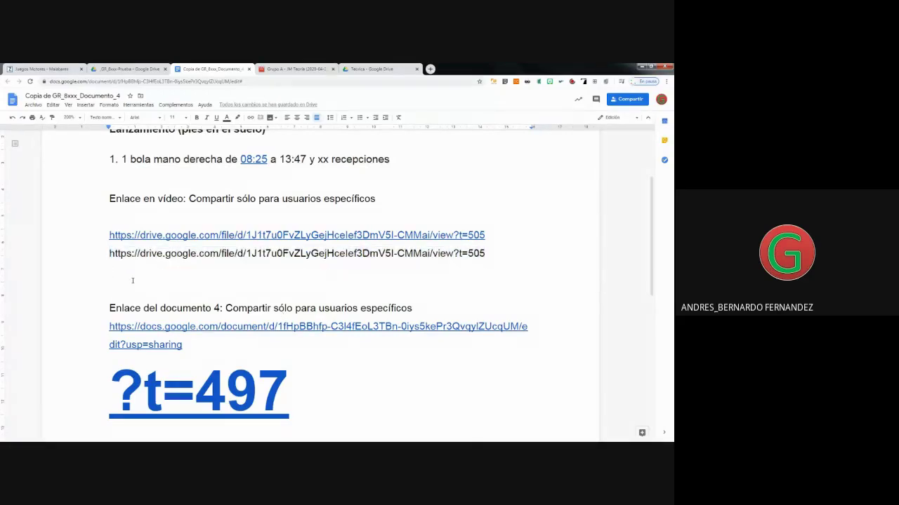
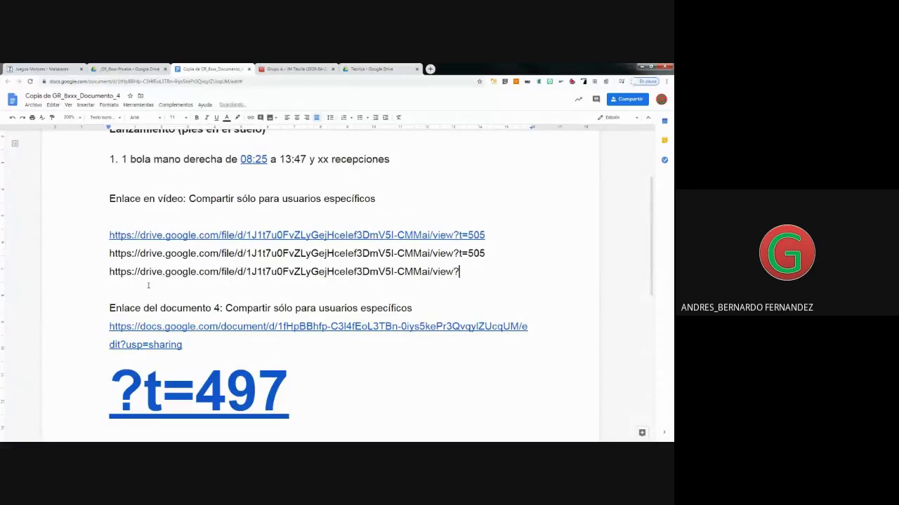
type("t=827")
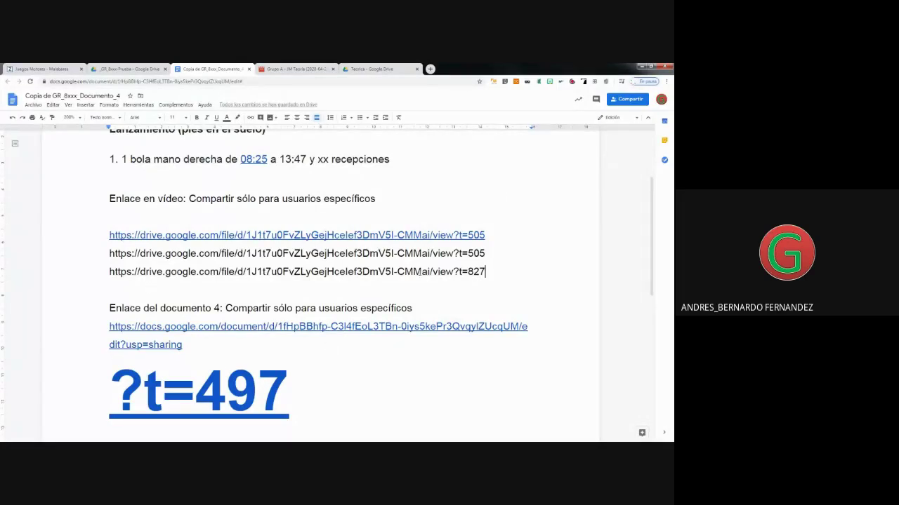
left_click_drag(484, 272, 90, 270)
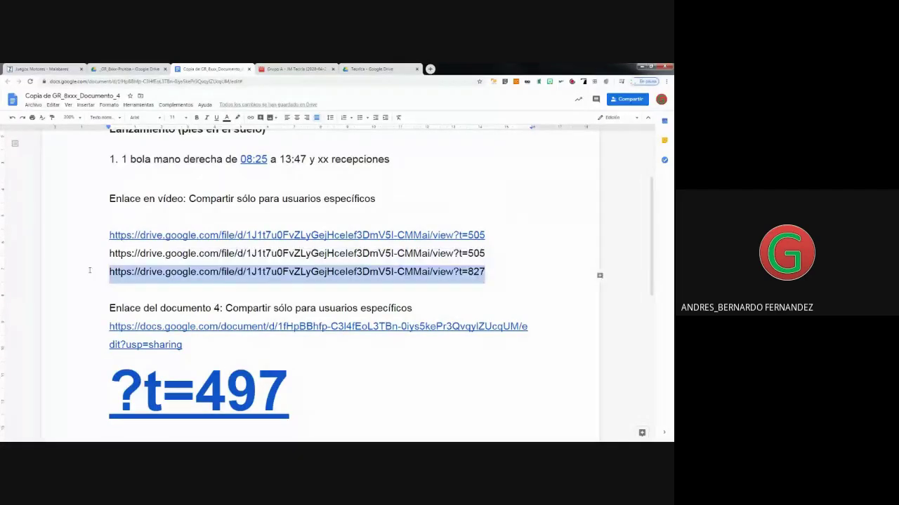
right_click(115, 274)
left_click(137, 269)
left_click_drag(305, 161, 280, 160)
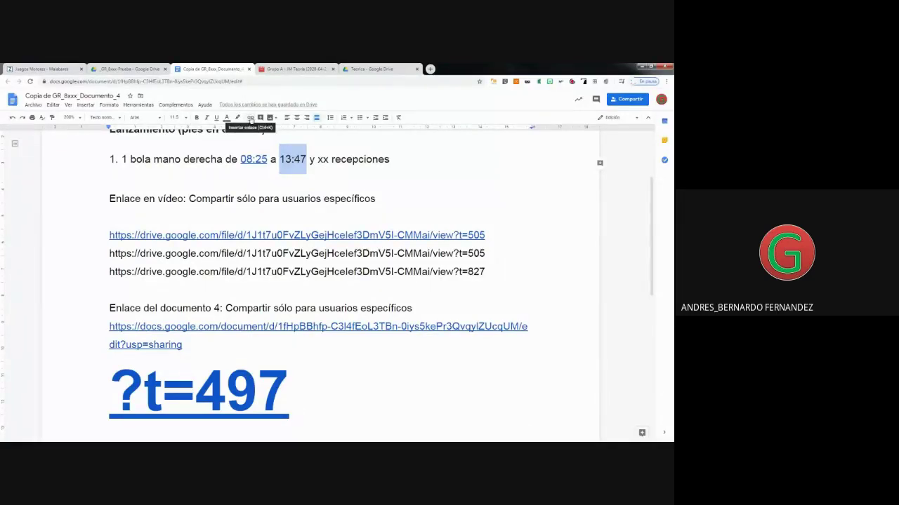
Link the 13:47 timestamp to the video URL ending ?t=827.
right_click(292, 155)
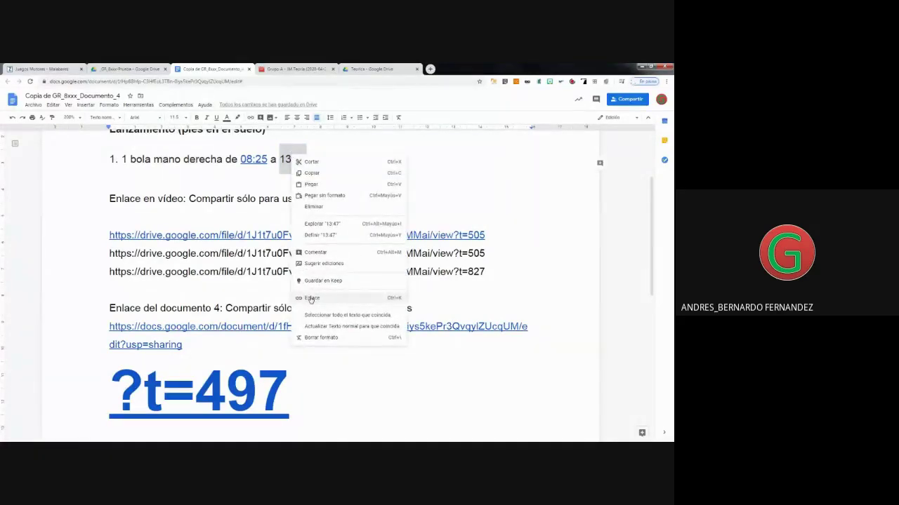
left_click(311, 299)
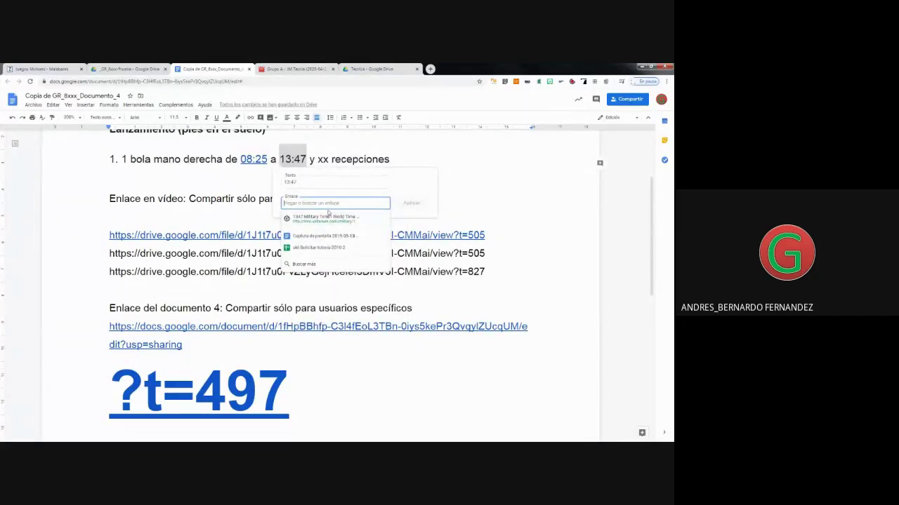
key("ctrl+v")
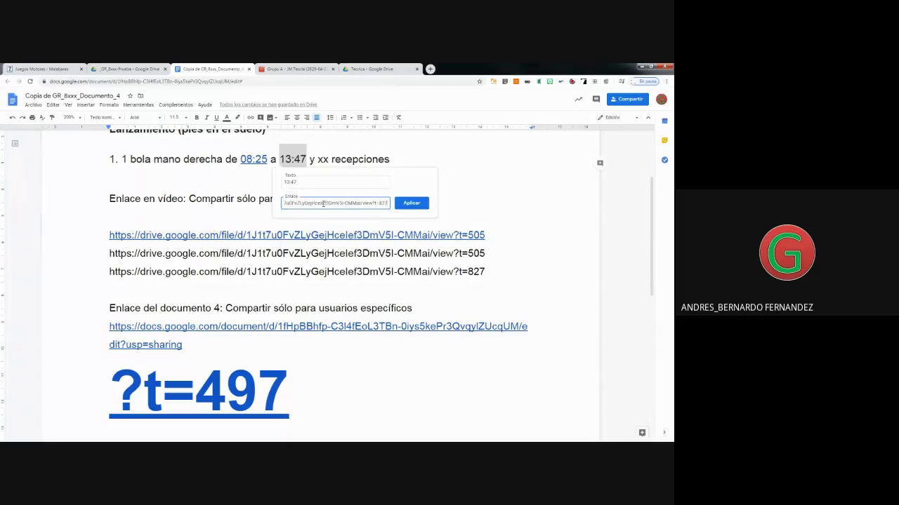
left_click(412, 203)
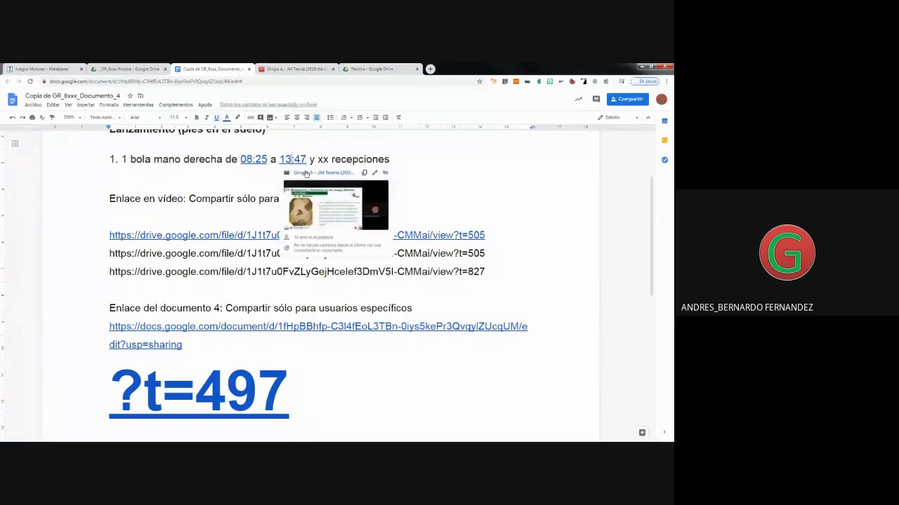
left_click(305, 173)
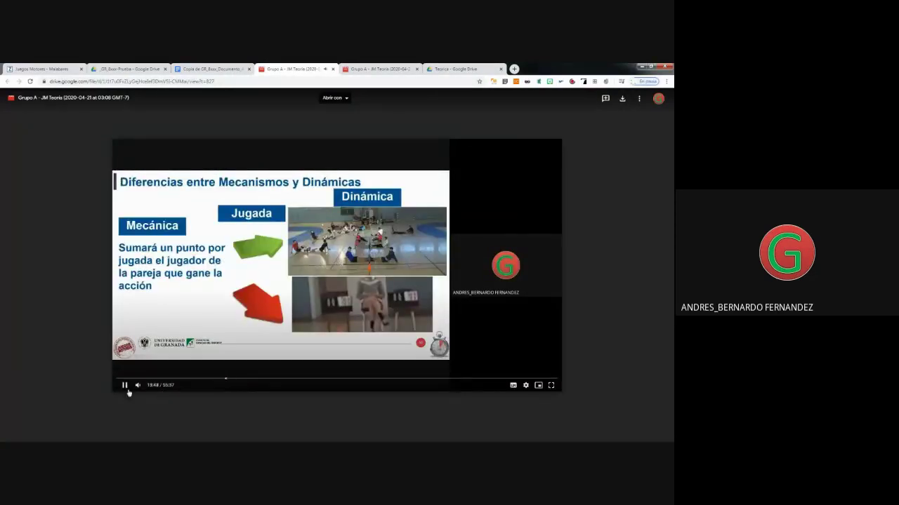
Pause the video at 13:48 to confirm the 13:47 link, then return to the document.
left_click(126, 386)
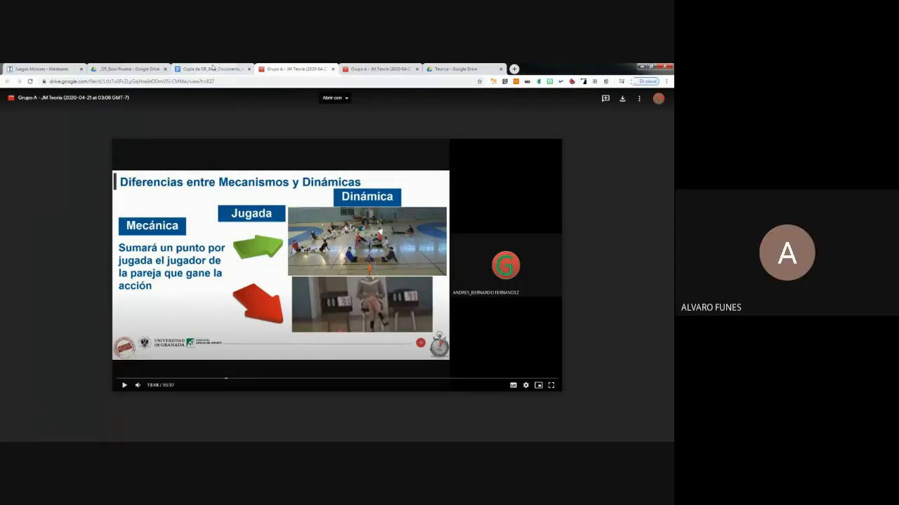
left_click(213, 69)
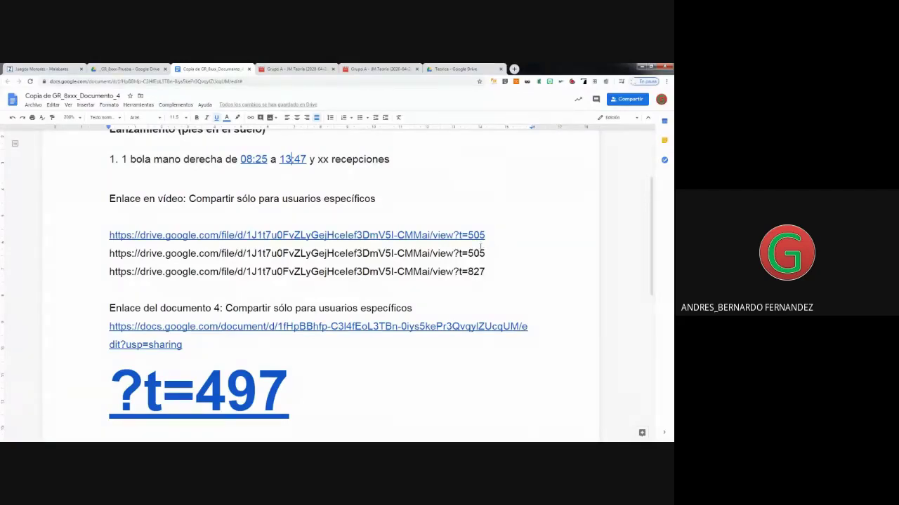
left_click_drag(485, 254, 106, 258)
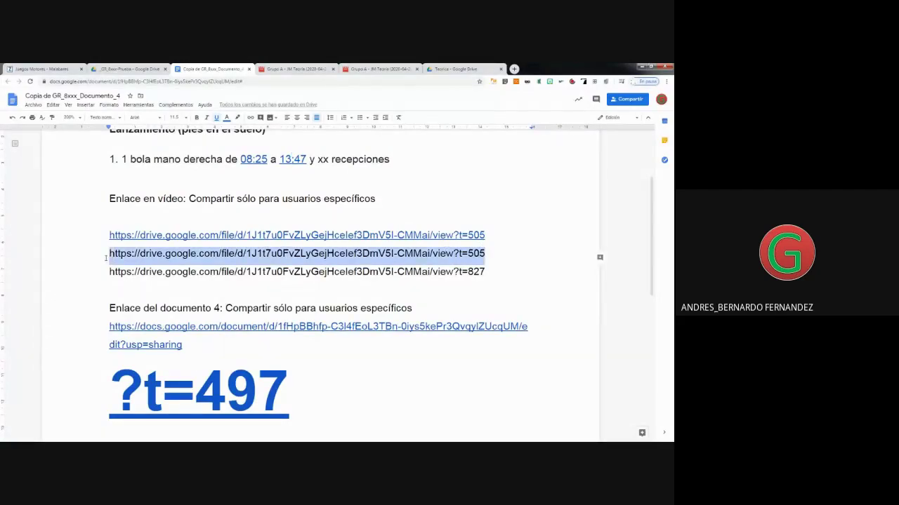
Make the second ?t=505 address a live link and keep the ?t=827 address below as plain text.
left_click(495, 248)
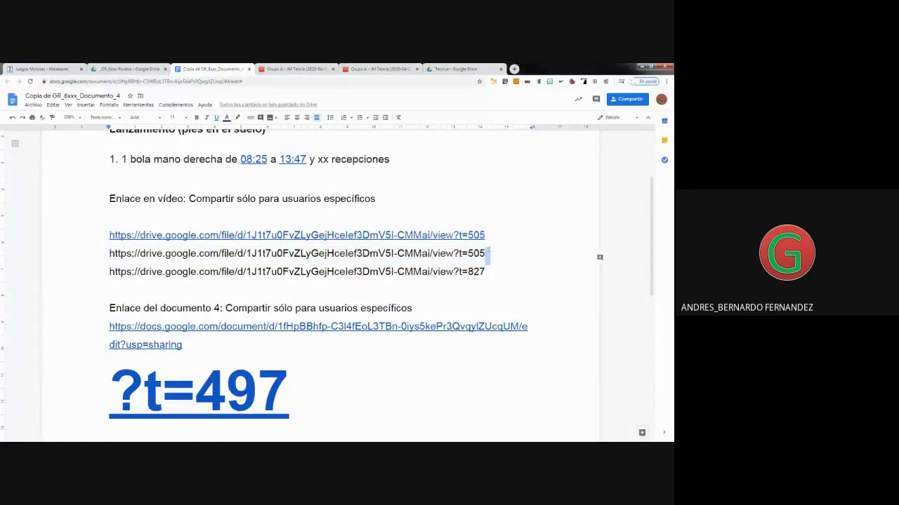
key("Return")
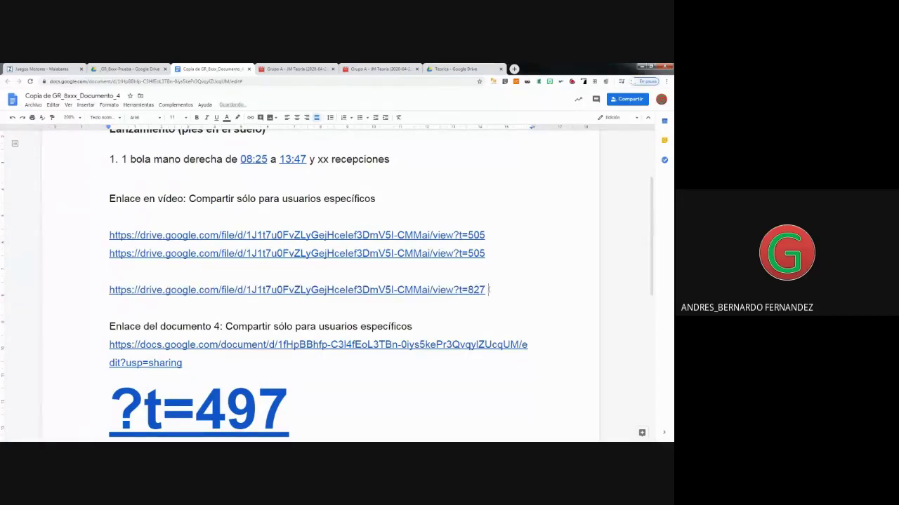
key("ctrl+z")
key("Return")
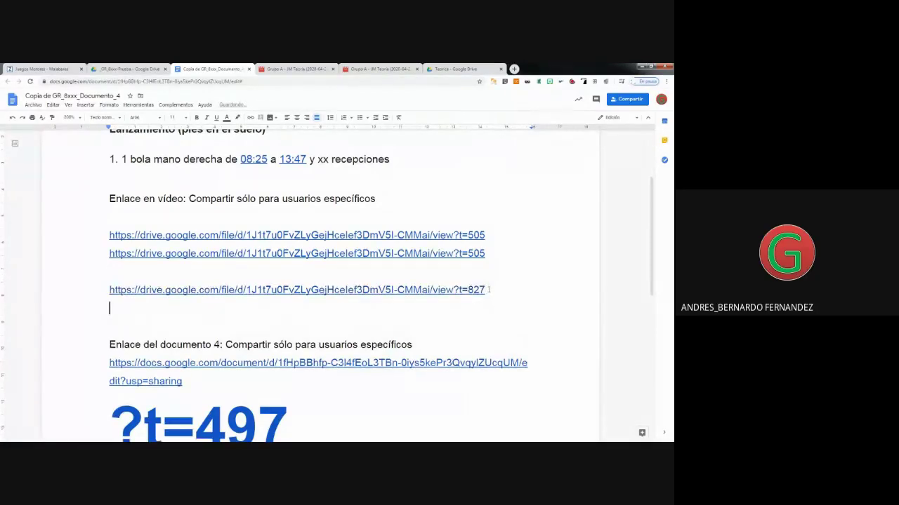
key("ctrl+z")
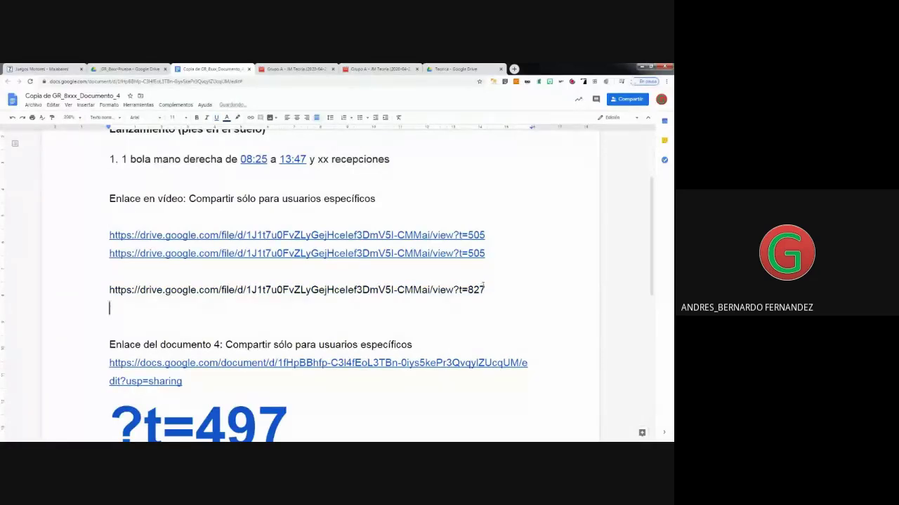
left_click(487, 288)
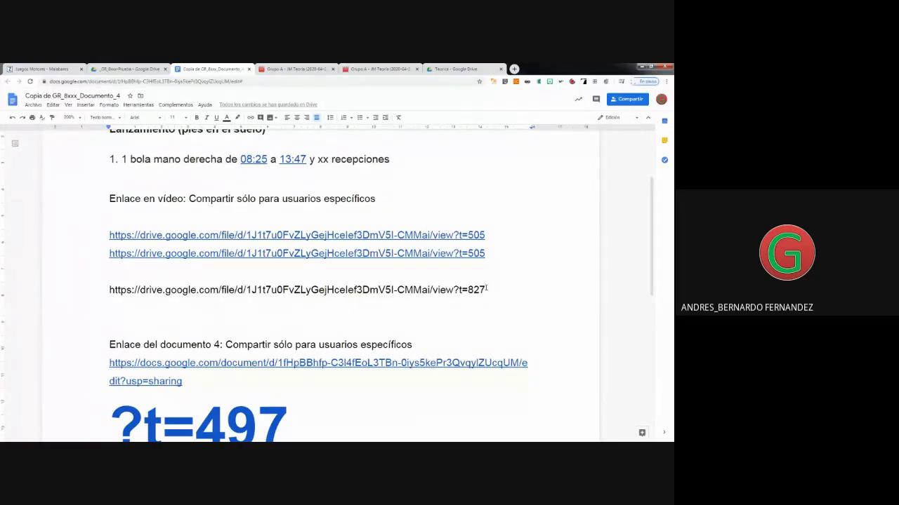
left_click_drag(487, 289, 110, 290)
key("ctrl+c")
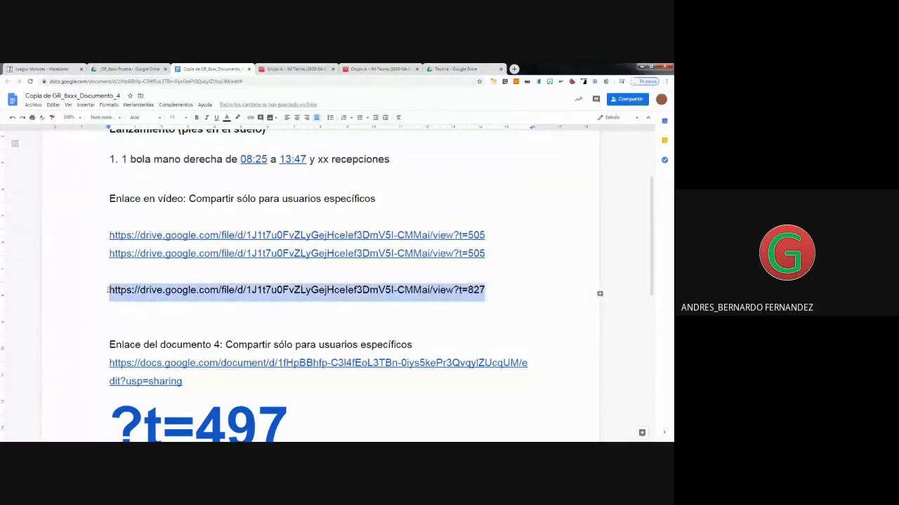
Paste a copy of the ?t=827 address on the next line and change its ending to ?t=900.
left_click(109, 302)
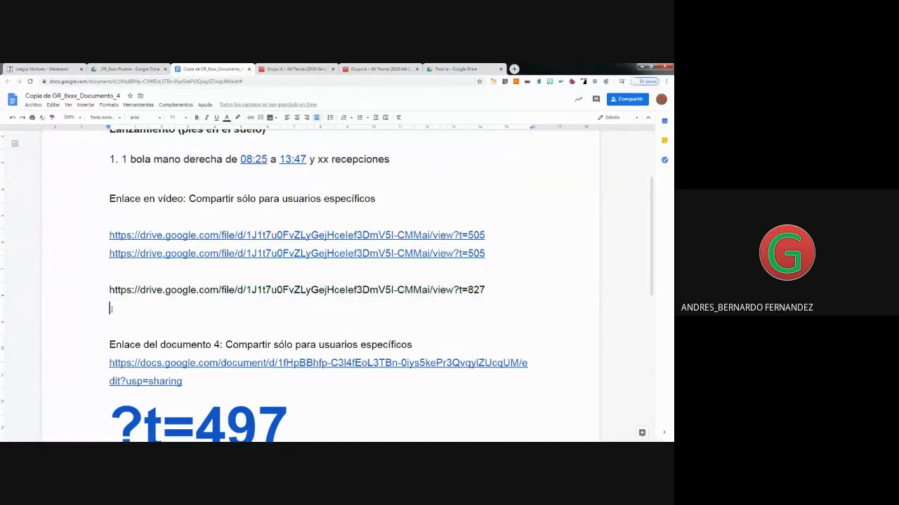
key("ctrl+v")
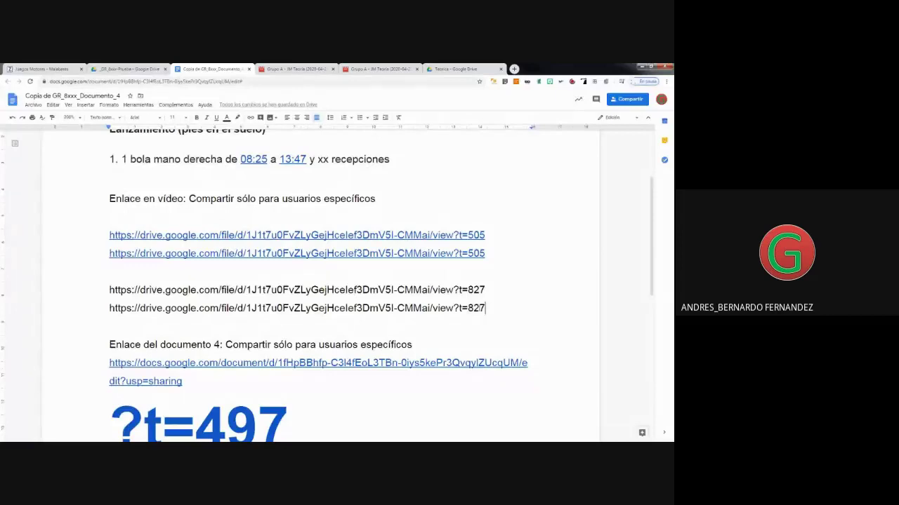
key("shift+Left")
key("shift+Left")
key("shift+Left")
key("BackSpace")
type("900")
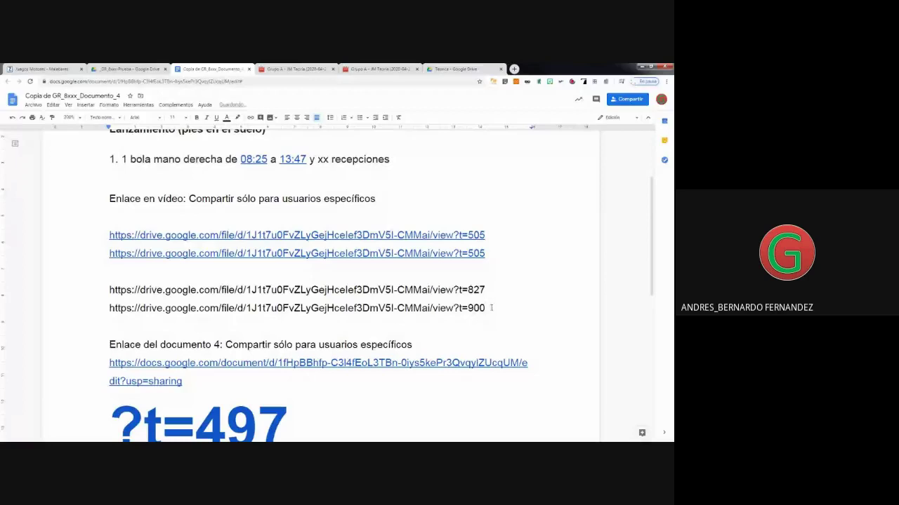
left_click_drag(484, 309, 92, 317)
key("ctrl+c")
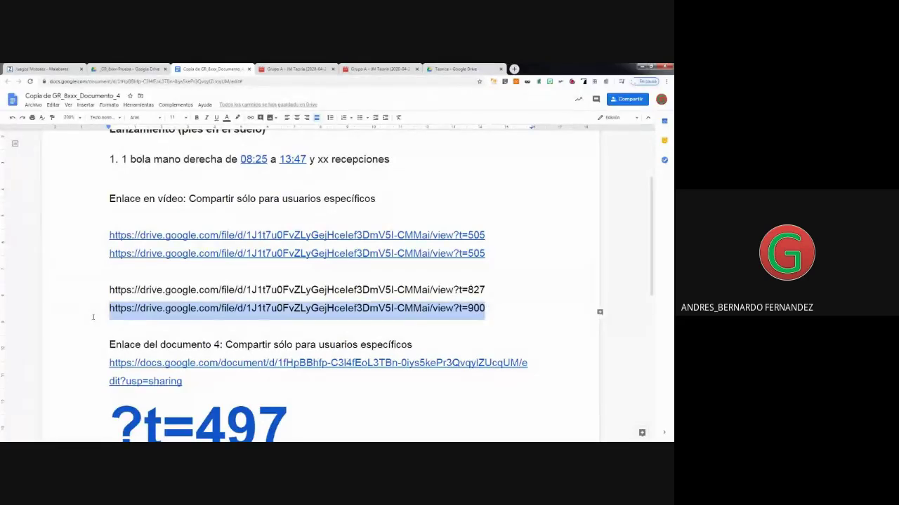
left_click(280, 178)
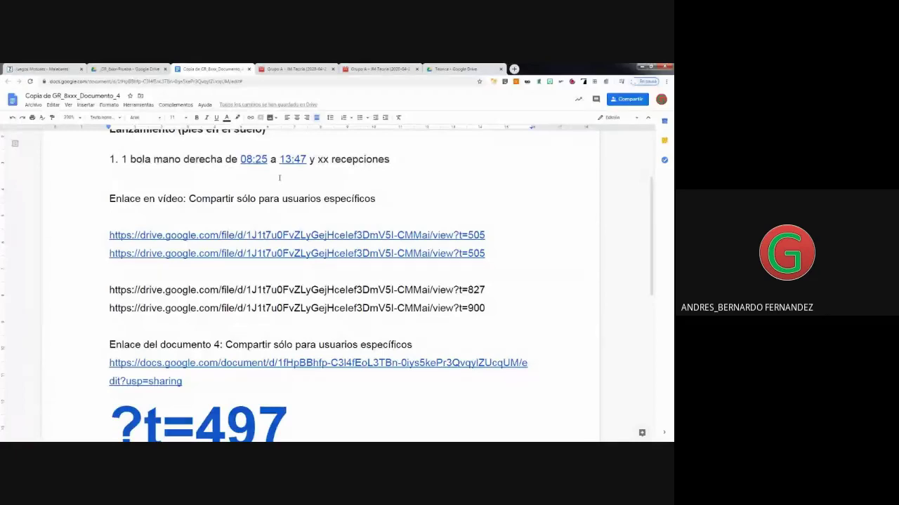
Type 15:00 under exercise line 1 and turn the ?t=900 address into a link.
type("15:00")
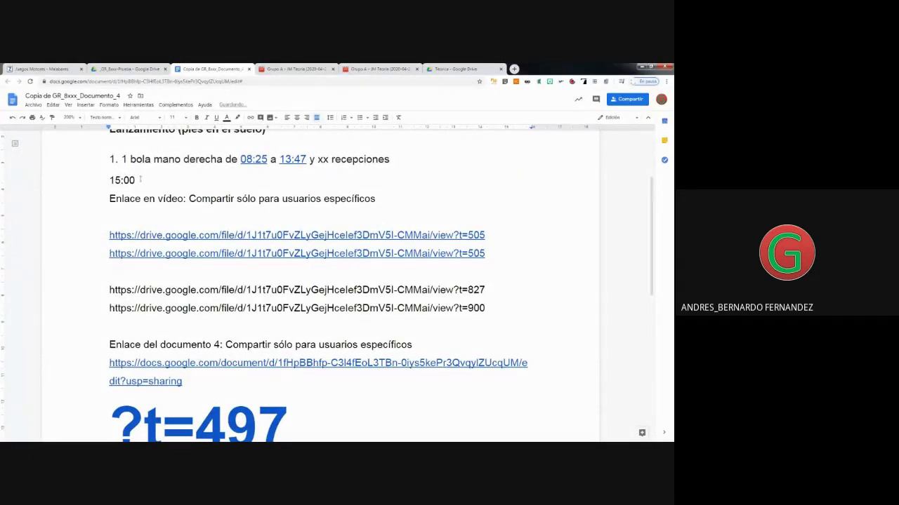
left_click_drag(166, 179, 107, 182)
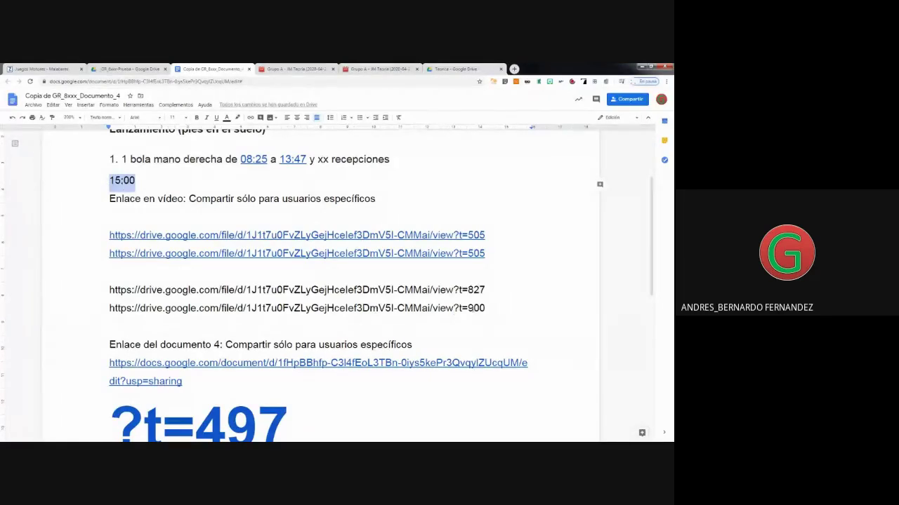
left_click_drag(488, 309, 108, 309)
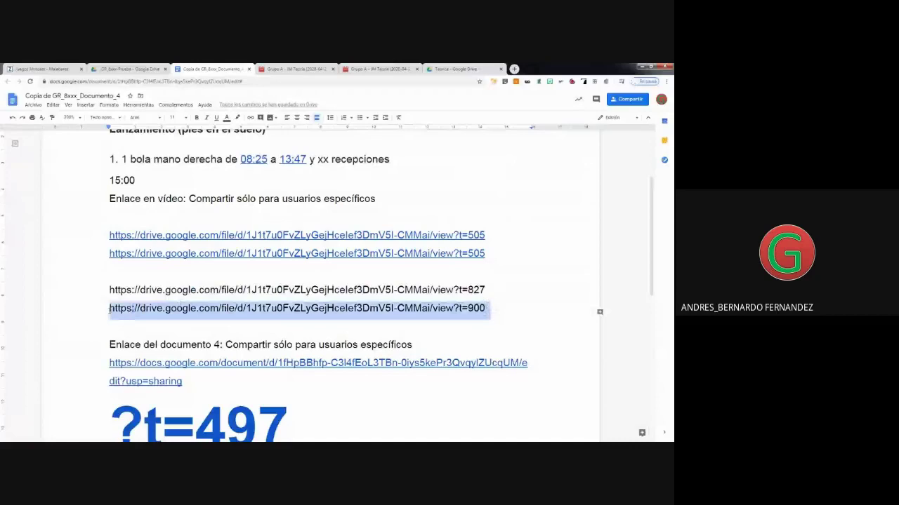
right_click(150, 308)
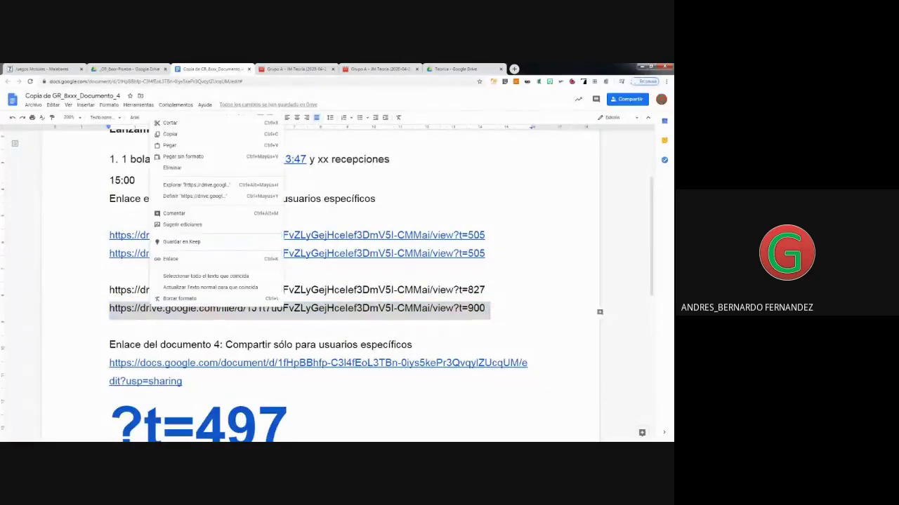
left_click(170, 258)
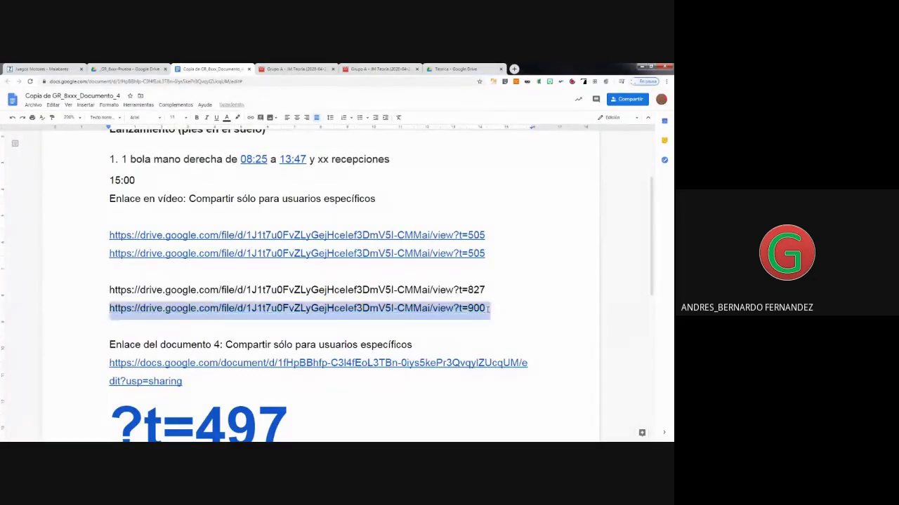
Link the 15:00 text to the ?t=900 video address.
triple_click(491, 308)
left_click_drag(136, 180, 110, 179)
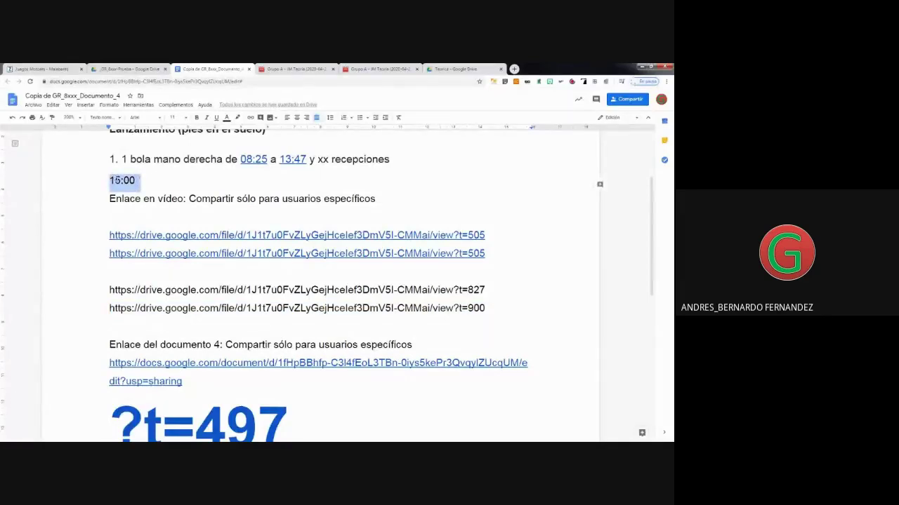
right_click(117, 181)
left_click(140, 323)
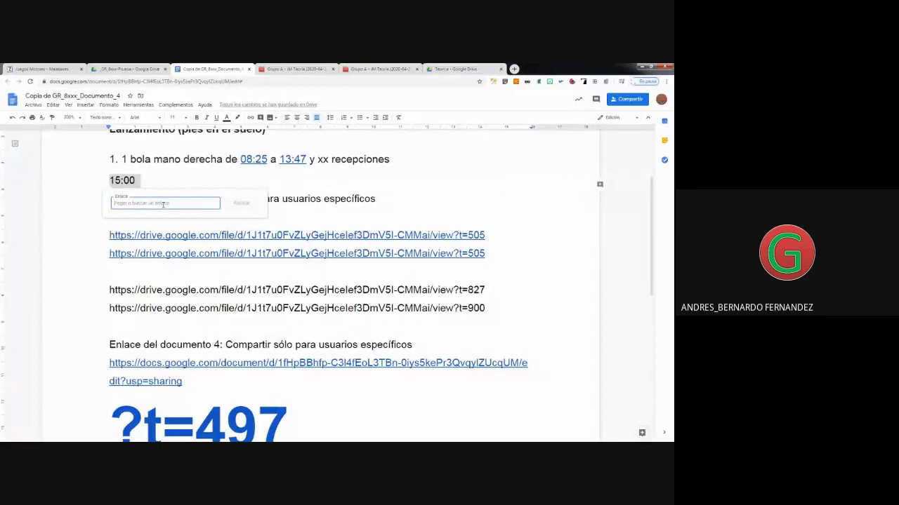
key("ctrl+v")
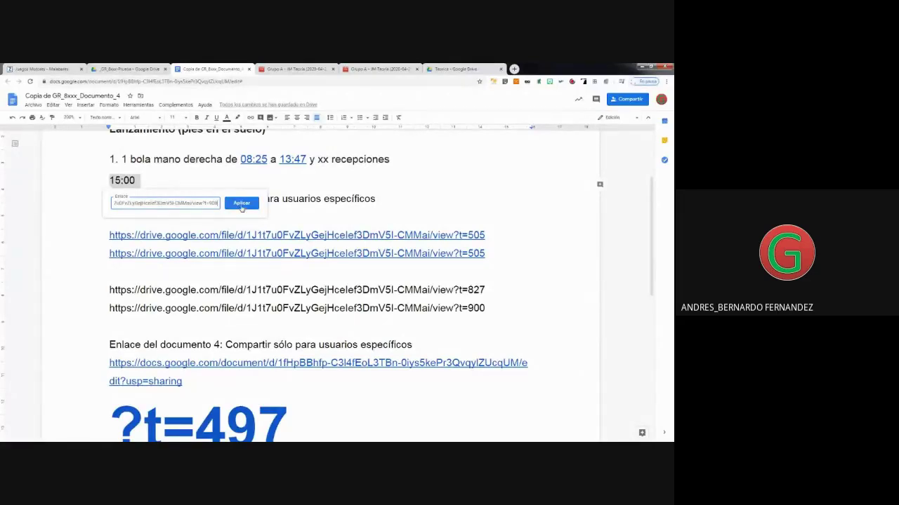
left_click(241, 203)
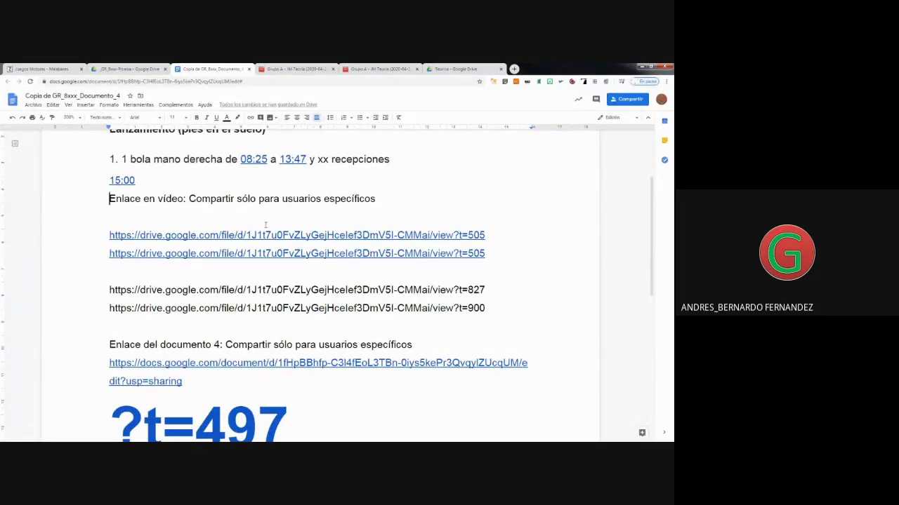
Check the 08:25 link, then start the citation 'Me ha interesado el video… en lpunto 16'.
left_click(253, 160)
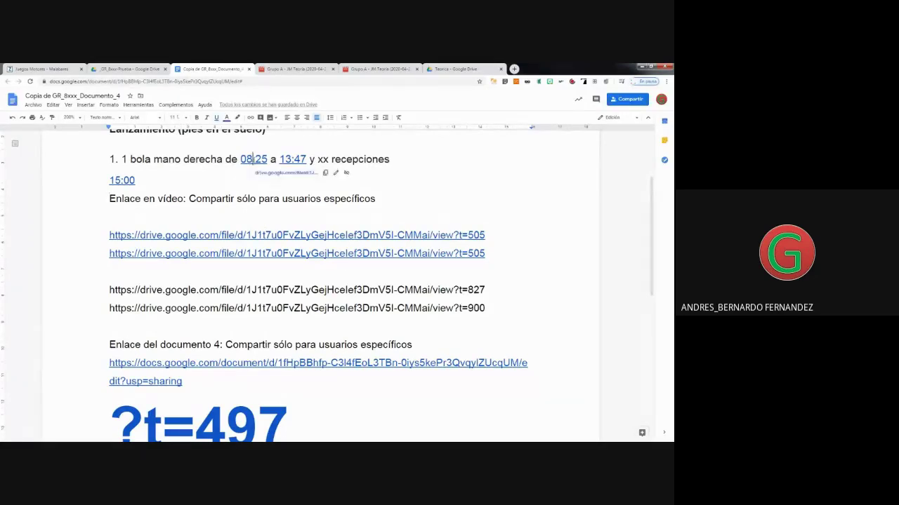
left_click(211, 185)
left_click(137, 212)
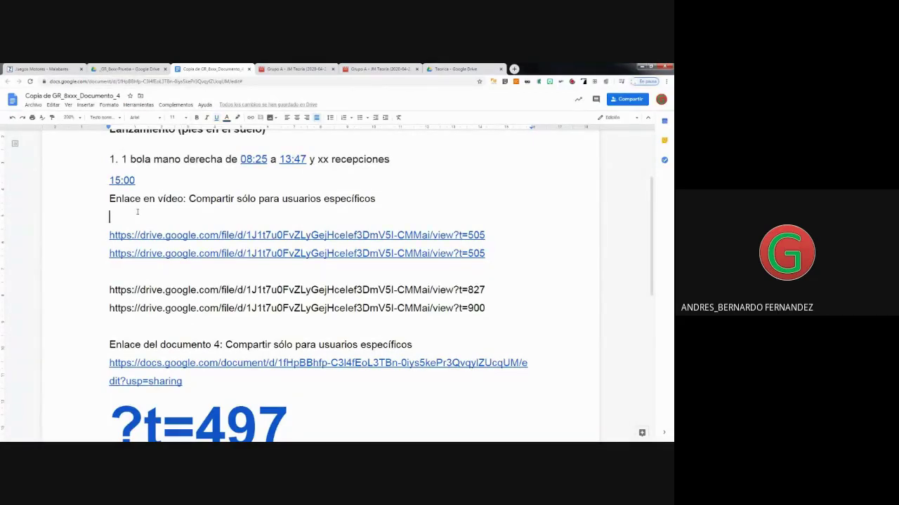
type("Me h")
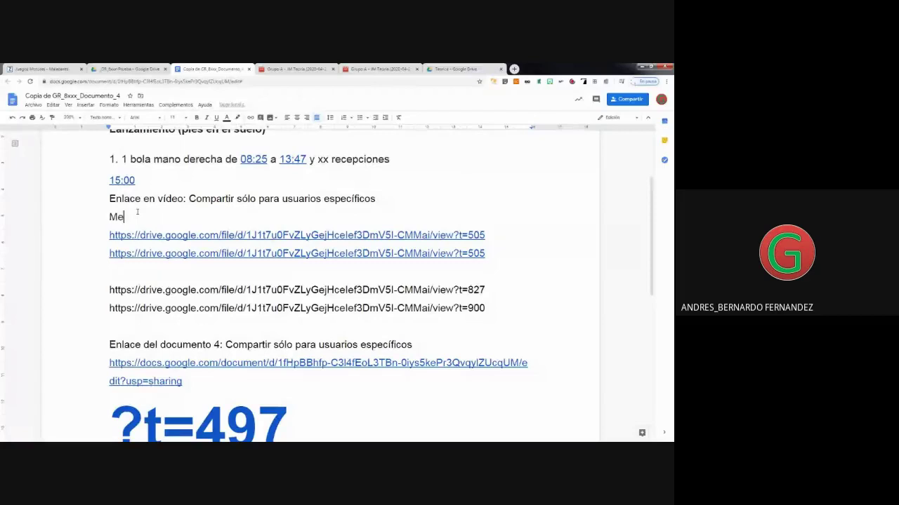
key("BackSpace")
type("a in")
key("BackSpace")
type("ntres")
key("BackSpace")
key("BackSpace")
key("BackSpace")
key("BackSpace")
type("teresado el vide")
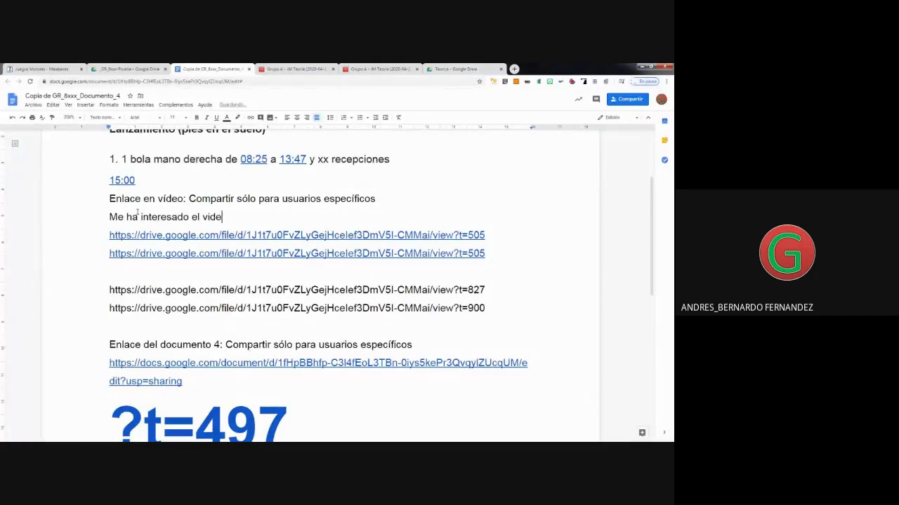
type("o lkasf kalfs asñkl sa en l")
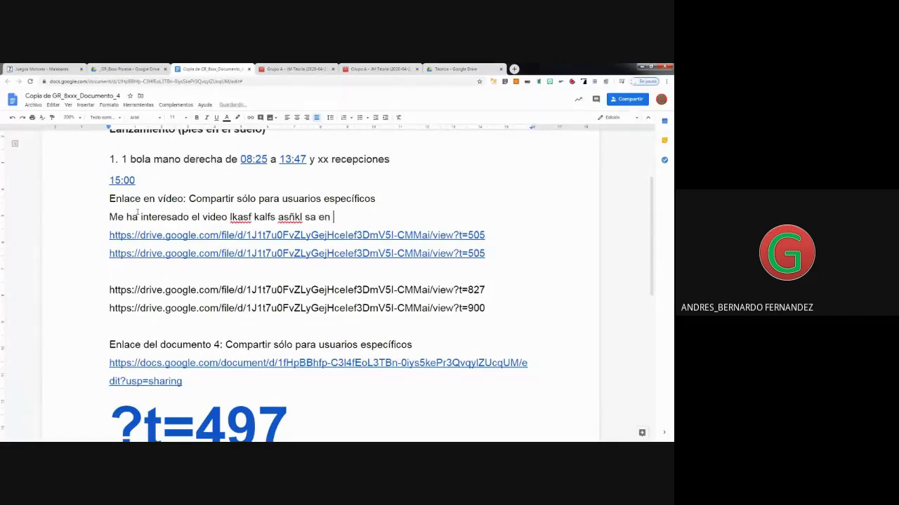
type("punto 16")
Finish the citation with ':00 a 18:00', filler text and the reference ending ', 2018)'.
type(":00 a 18")
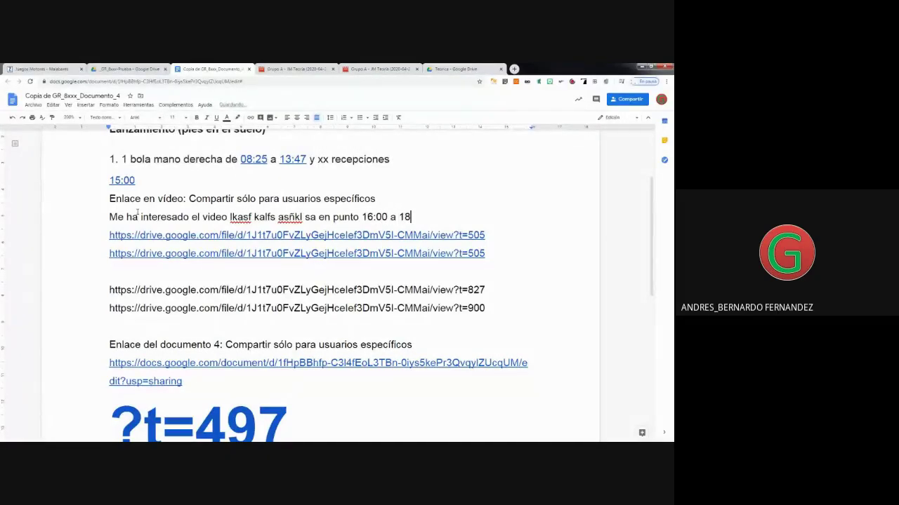
type(":00")
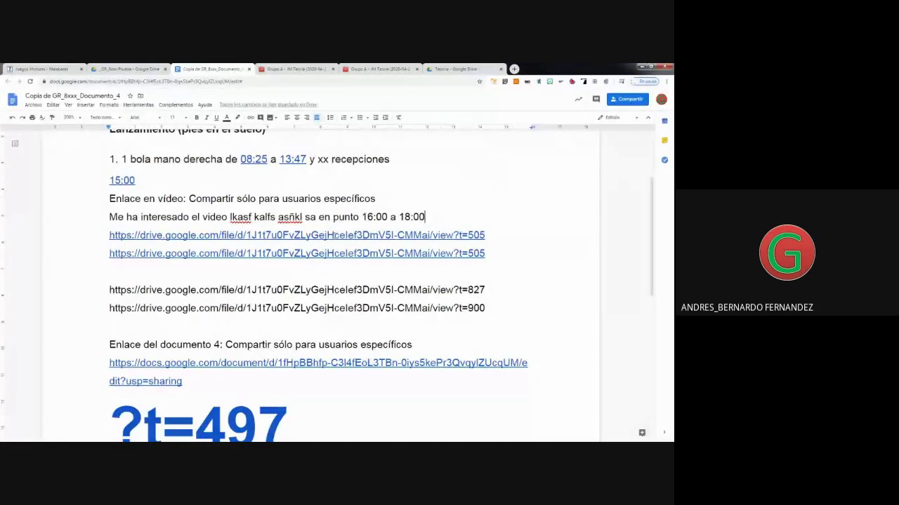
type(" kg")
key("BackSpace")
key("BackSpace")
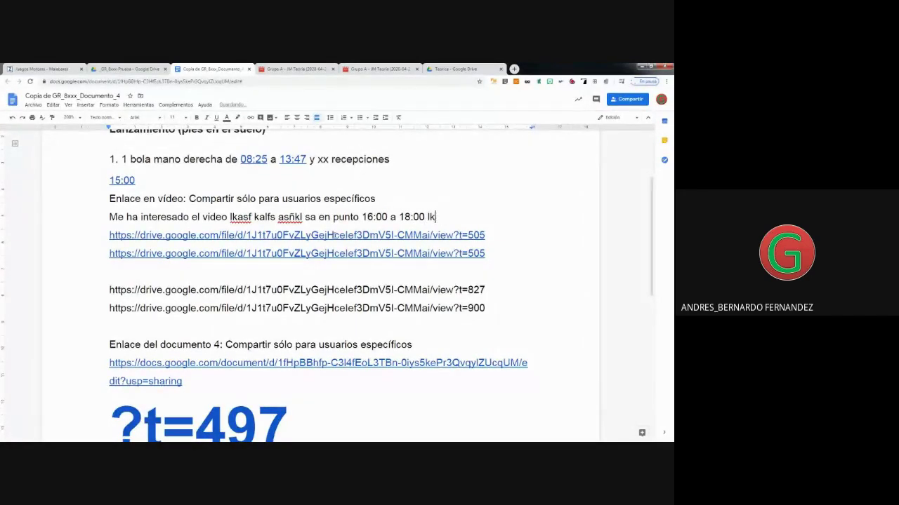
type("porualkjasfñlk asñkflj (")
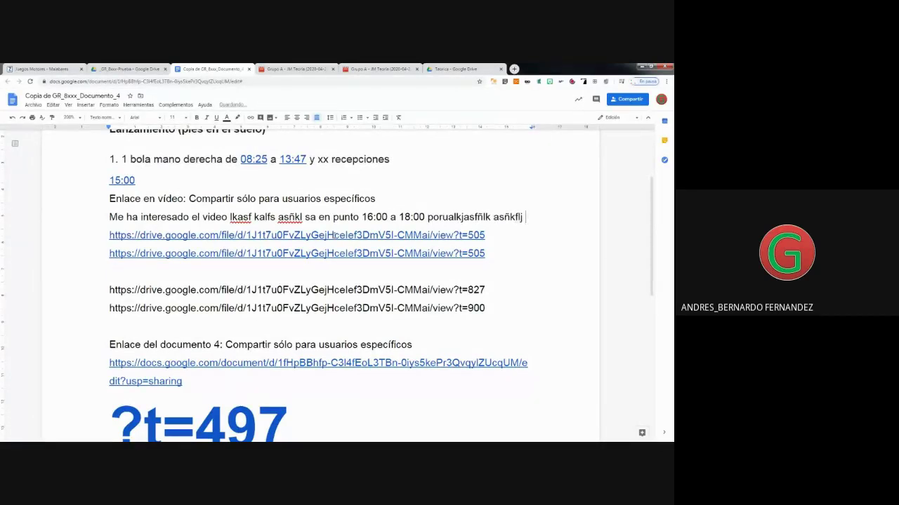
type("p")
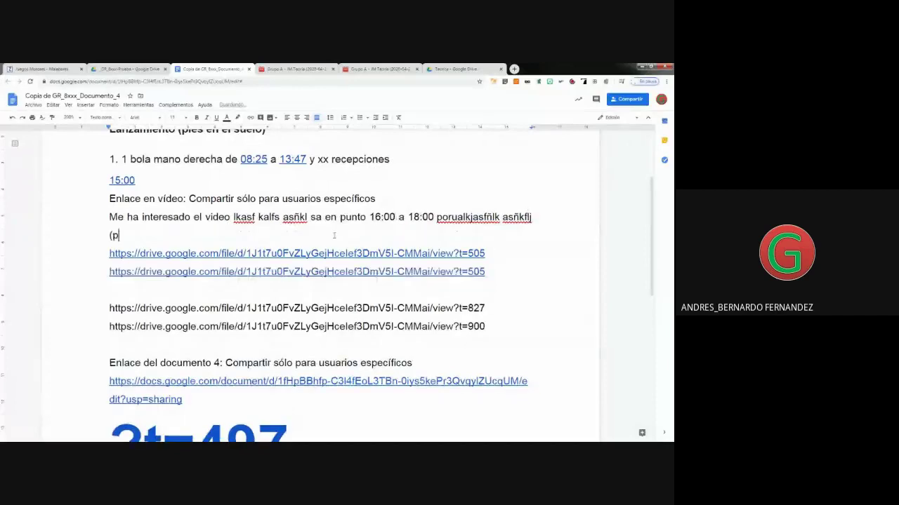
type("ñlkasjña")
key("BackSpace")
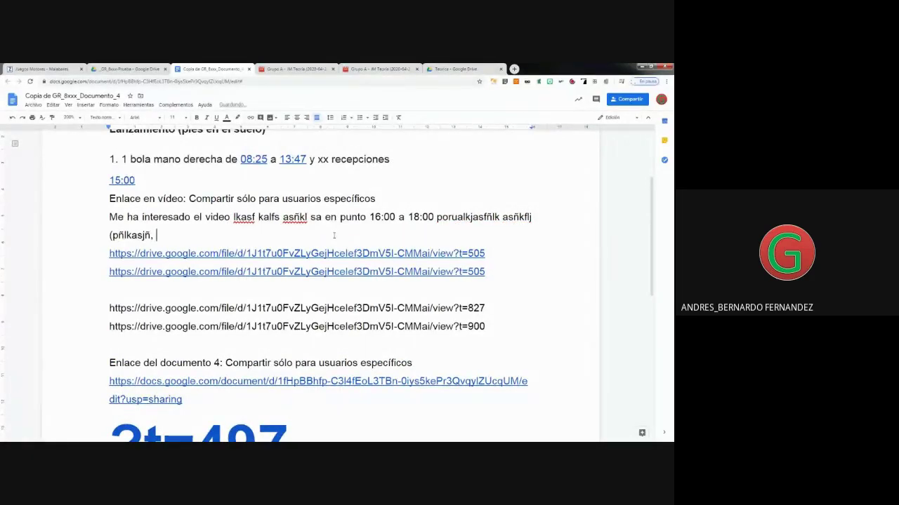
type(", 2018")
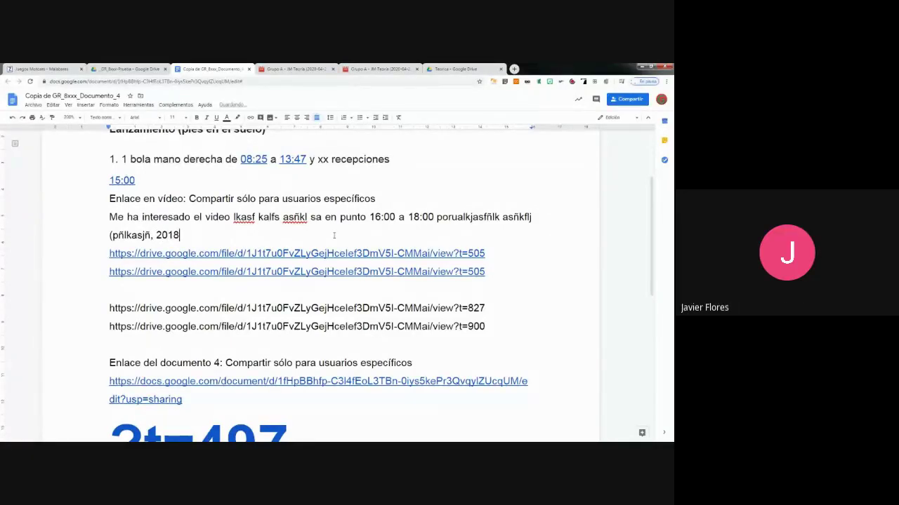
type(")")
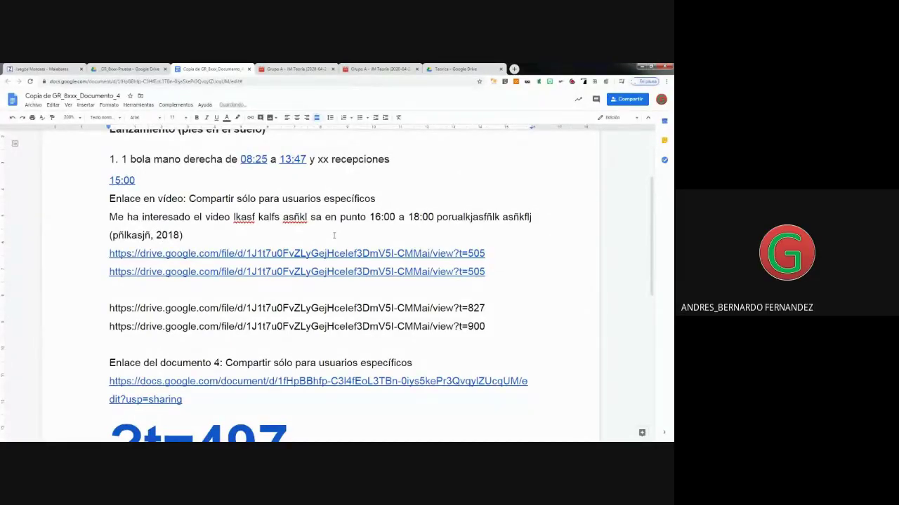
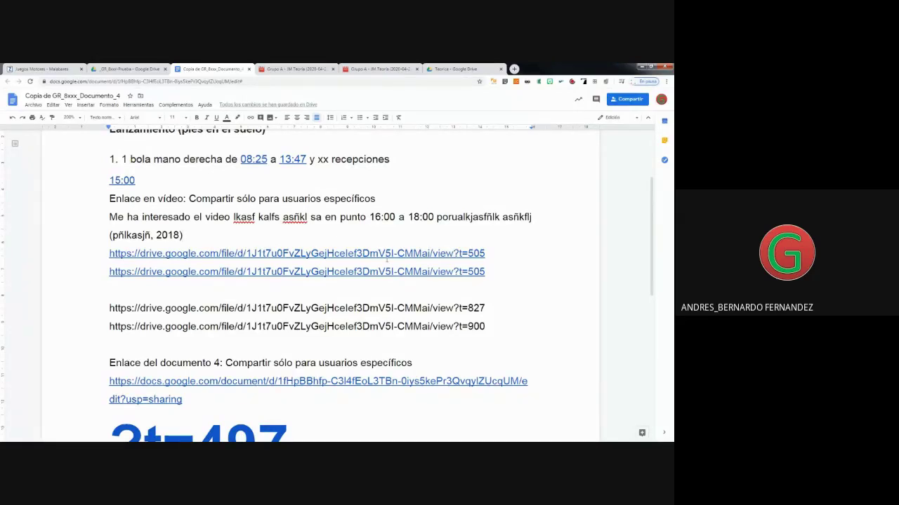
Add blank lines after the large ?t=497 text until an empty page 2 begins.
scroll(223, 245, "up", 3)
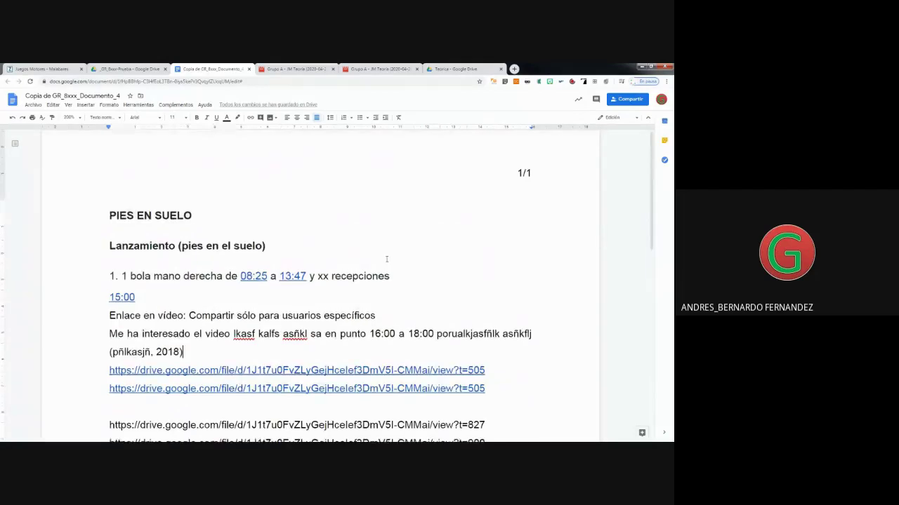
left_click(109, 215)
scroll(167, 255, "down", 3)
scroll(167, 255, "down", 4)
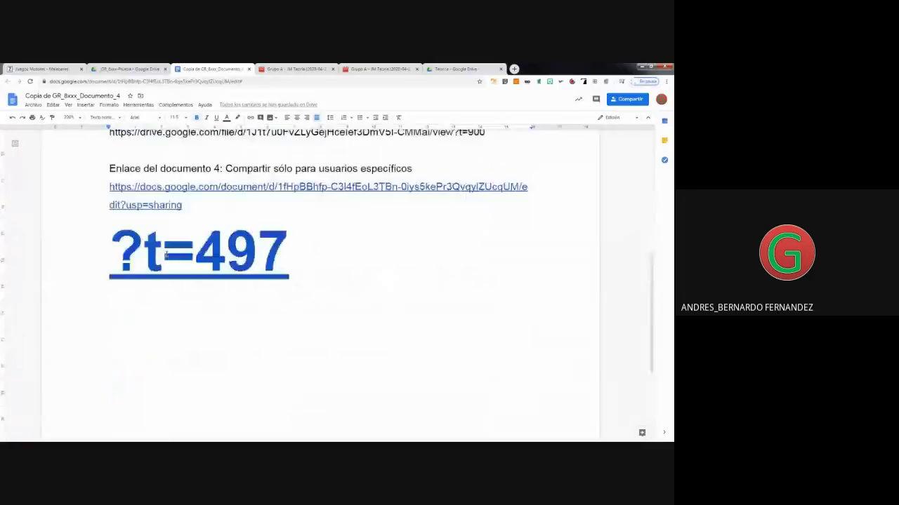
scroll(281, 295, "up", 2)
left_click(372, 320)
key("Return")
key("Return")
key("Return")
key("Return")
key("Return")
key("Return")
key("Return")
key("Return")
key("Return")
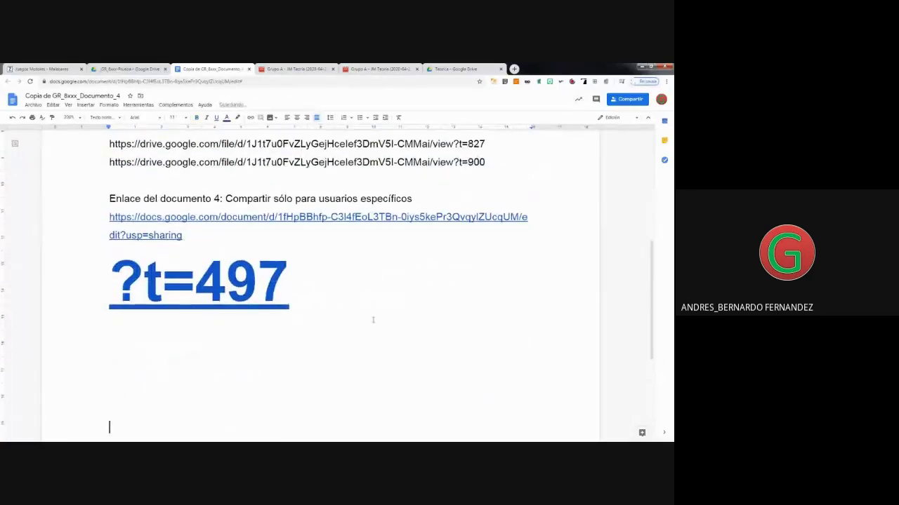
key("Return")
key("Return")
key("Return")
key("Return")
key("Return")
key("Return")
key("Return")
key("Return")
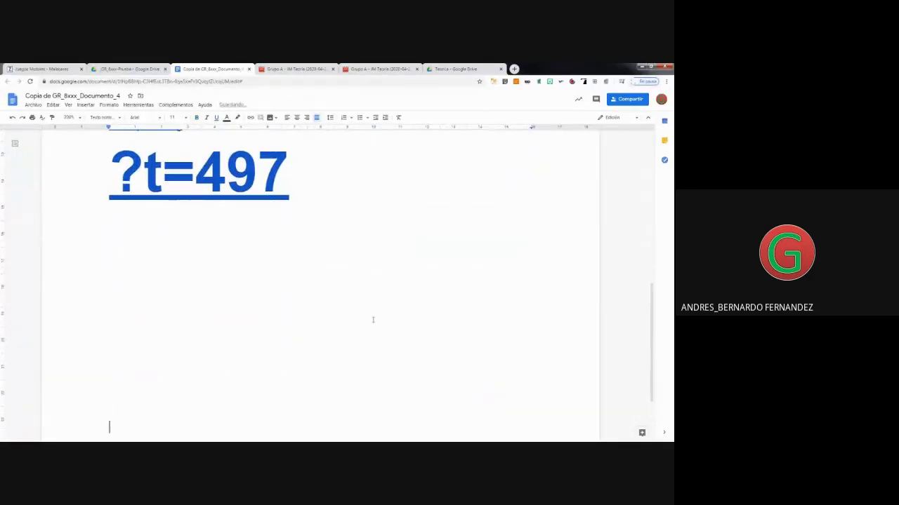
scroll(372, 320, "down", 3)
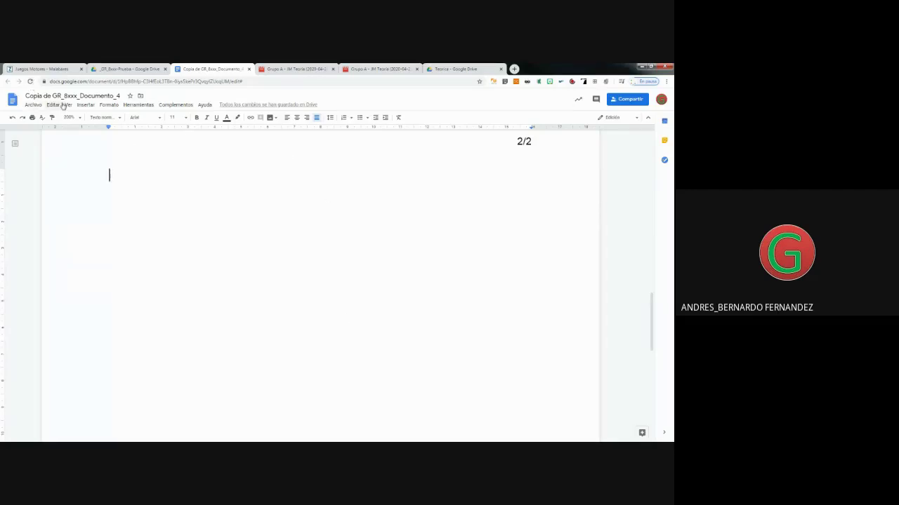
Copy the Lanzamiento (pies en el suelo) heading and first exercise line from the Malabares site page.
left_click(37, 70)
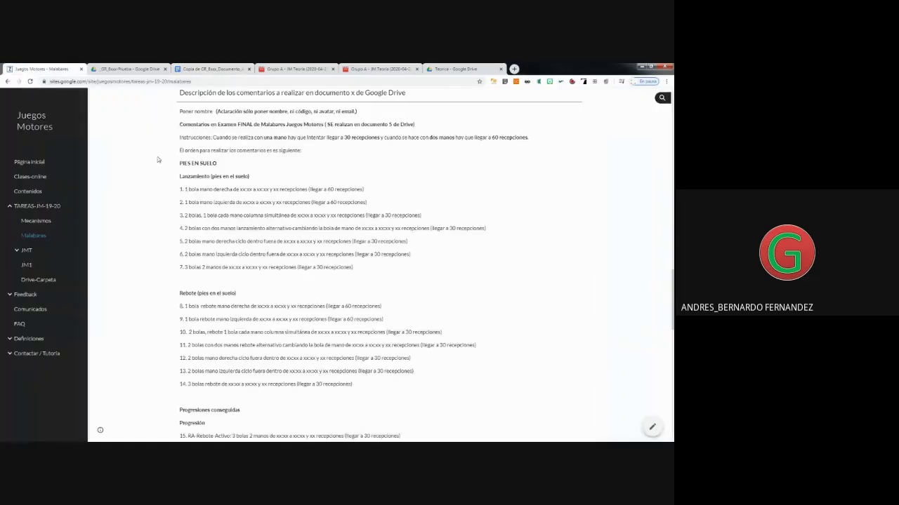
left_click_drag(179, 178, 309, 189)
key("ctrl+c")
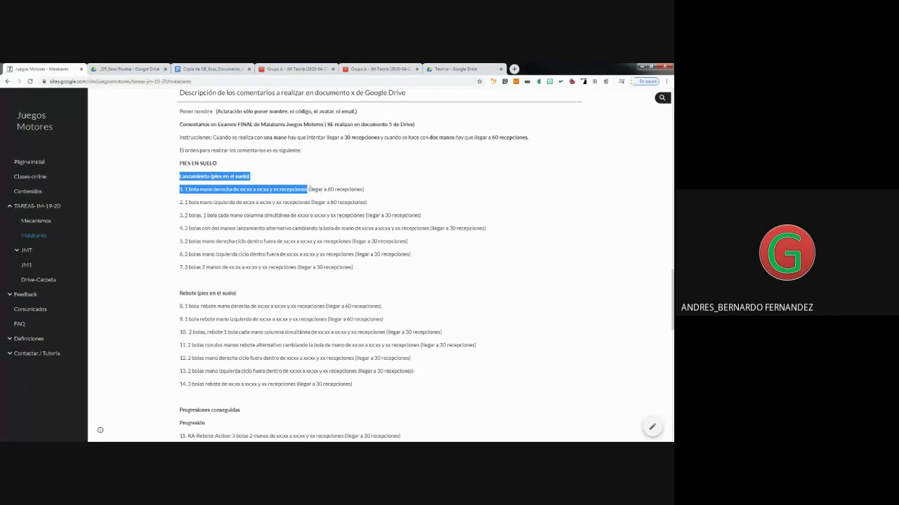
left_click(204, 70)
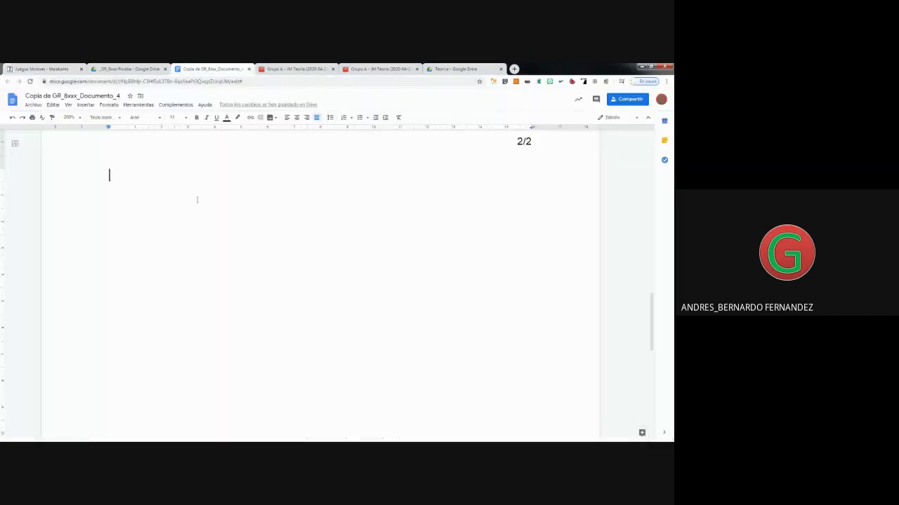
Paste the Lanzamiento (pies en el suelo) heading and its xx:xx exercise line onto page 2.
key("ctrl+v")
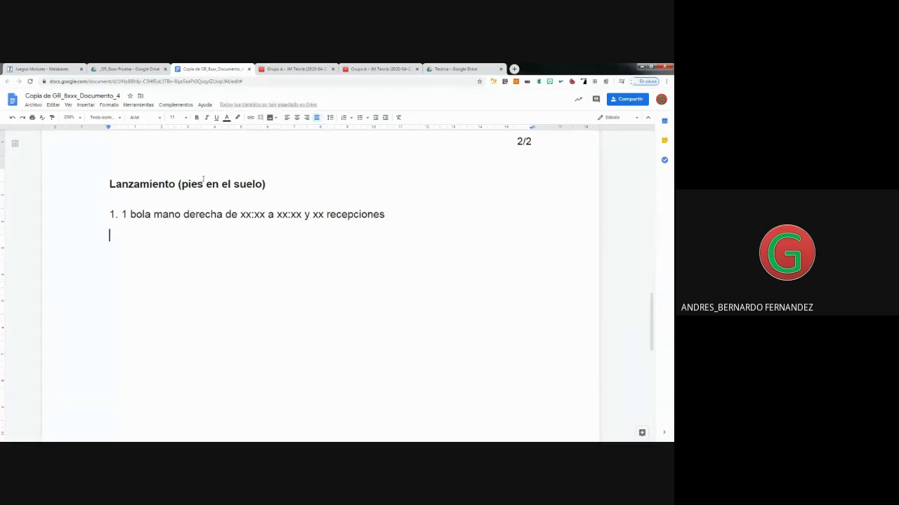
left_click_drag(264, 214, 241, 214)
left_click_drag(301, 214, 277, 214)
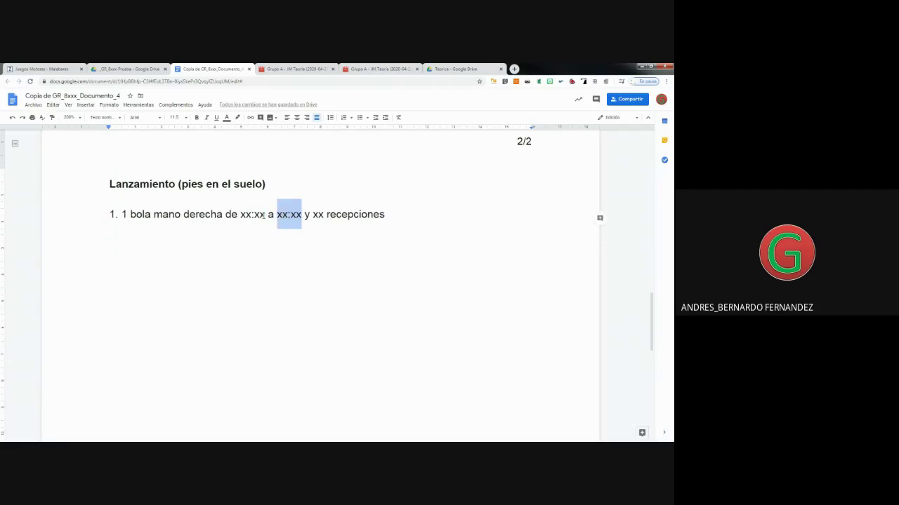
left_click(235, 235)
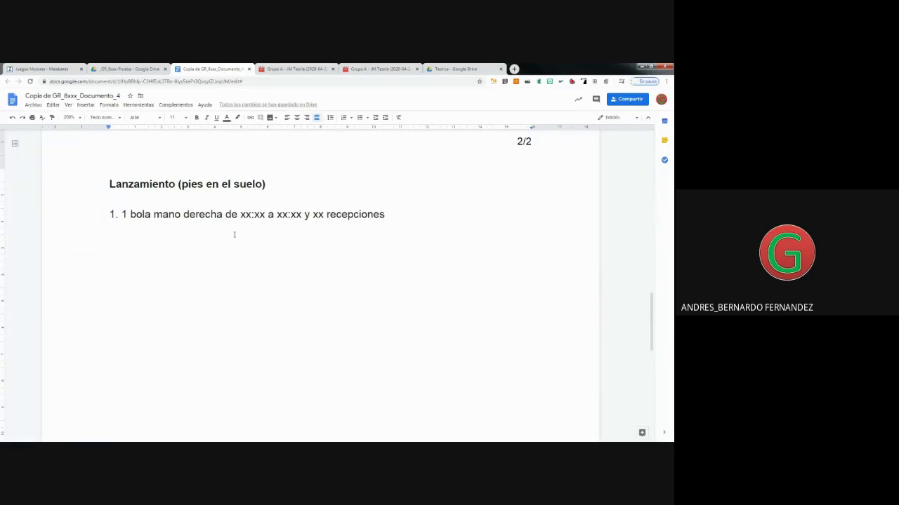
scroll(235, 234, "up", 5)
scroll(235, 234, "up", 5)
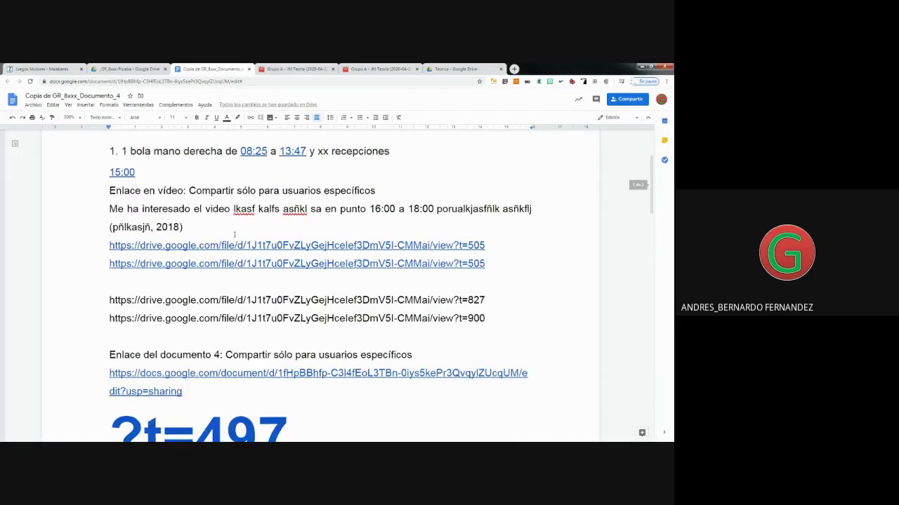
scroll(234, 234, "down", 10)
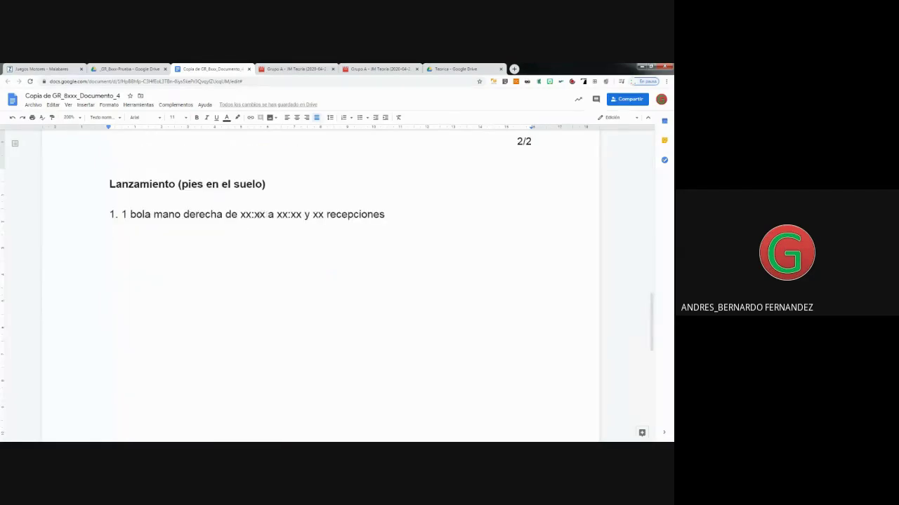
left_click(252, 214)
Fill in start time 05:00 and end hour 06, and note 300 on the line below.
key("BackSpace")
key("BackSpace")
type("05")
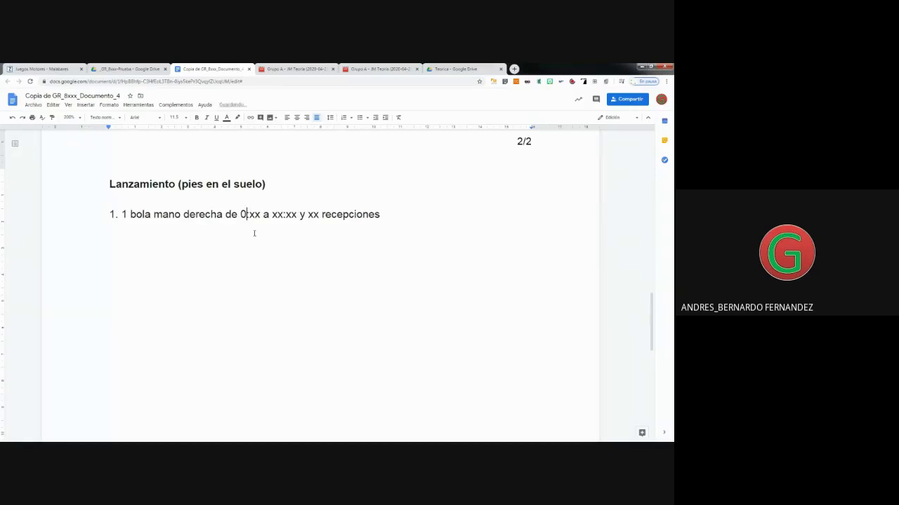
key("Right")
key("Right")
key("Right")
key("BackSpace")
key("BackSpace")
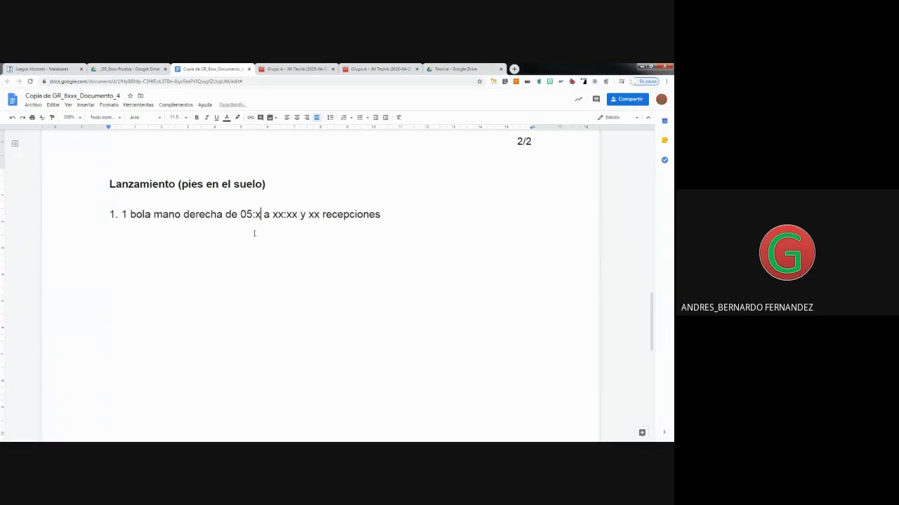
type("00")
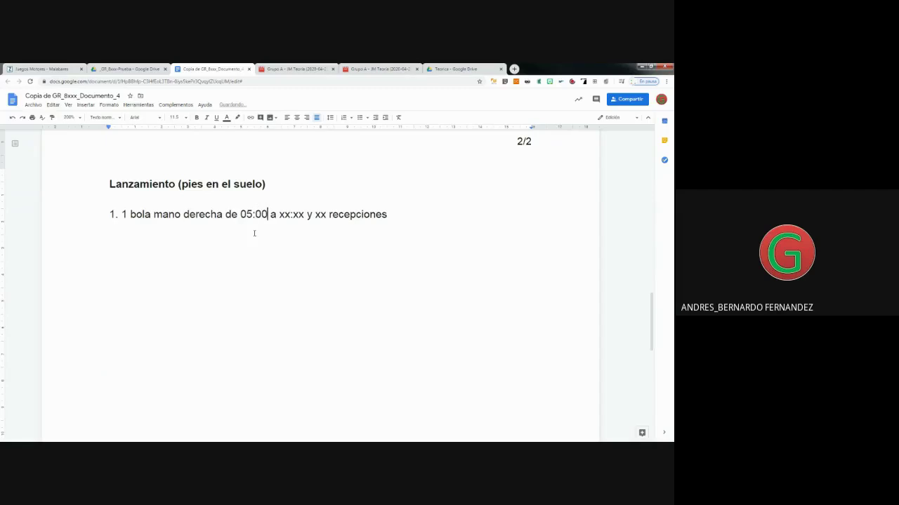
left_click(239, 239)
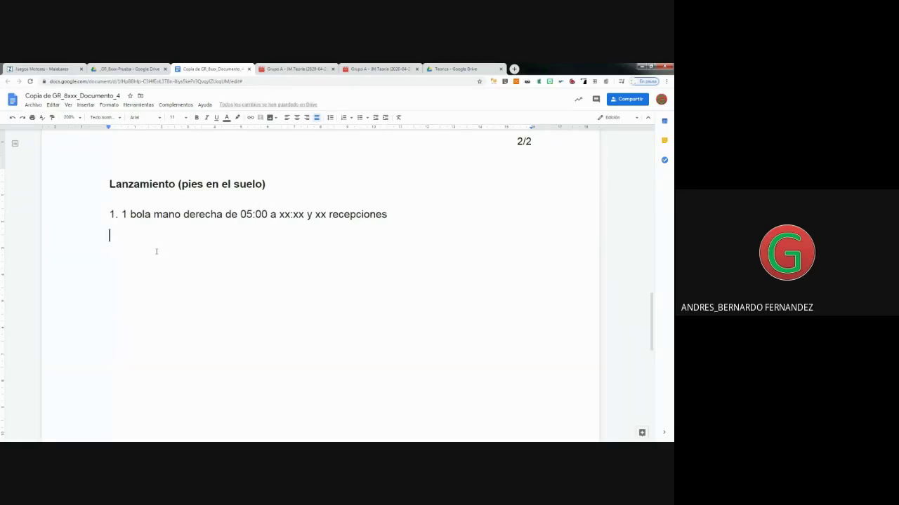
type("300")
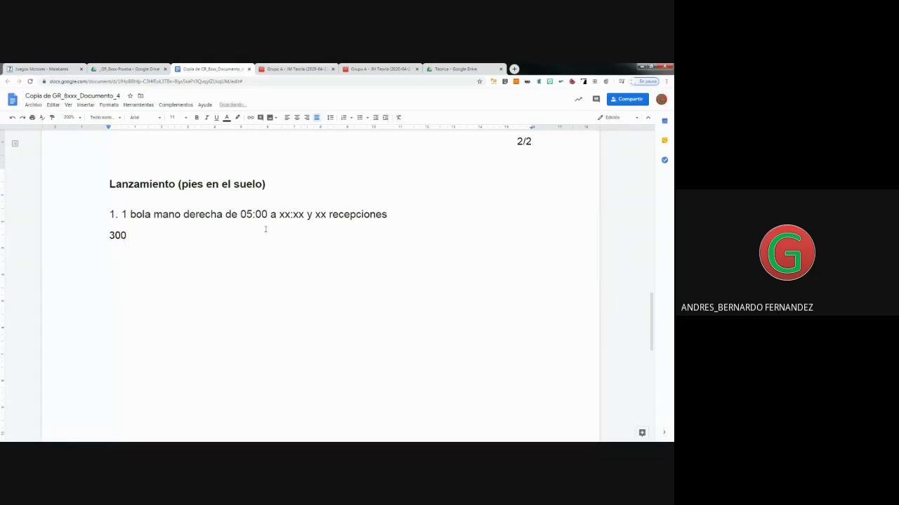
left_click(291, 221)
key("BackSpace")
key("BackSpace")
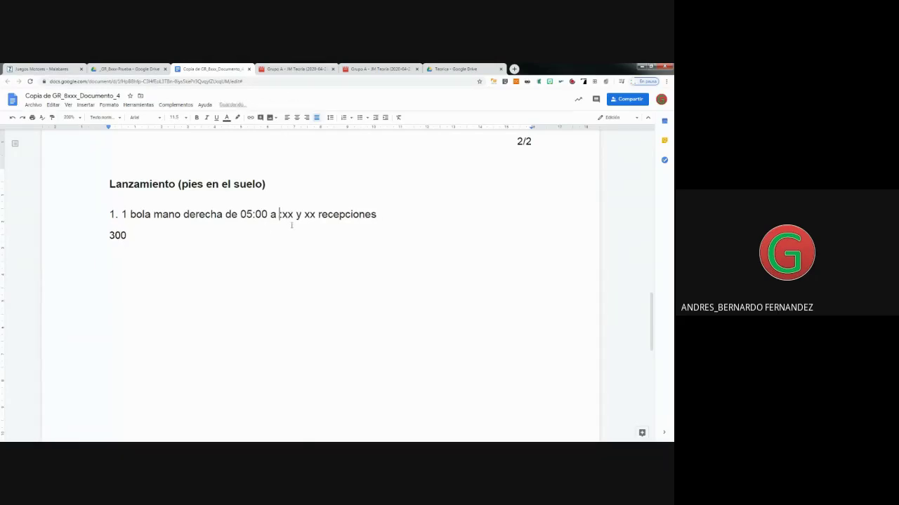
type("0")
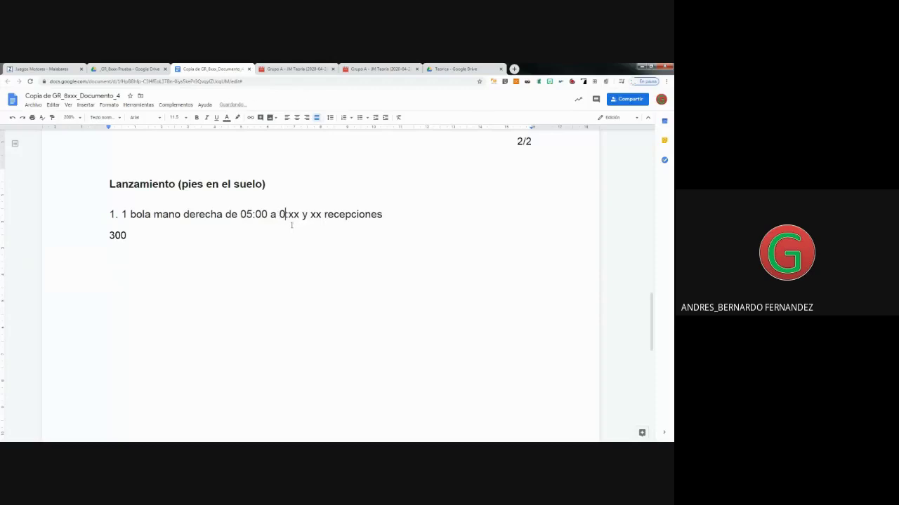
type("6")
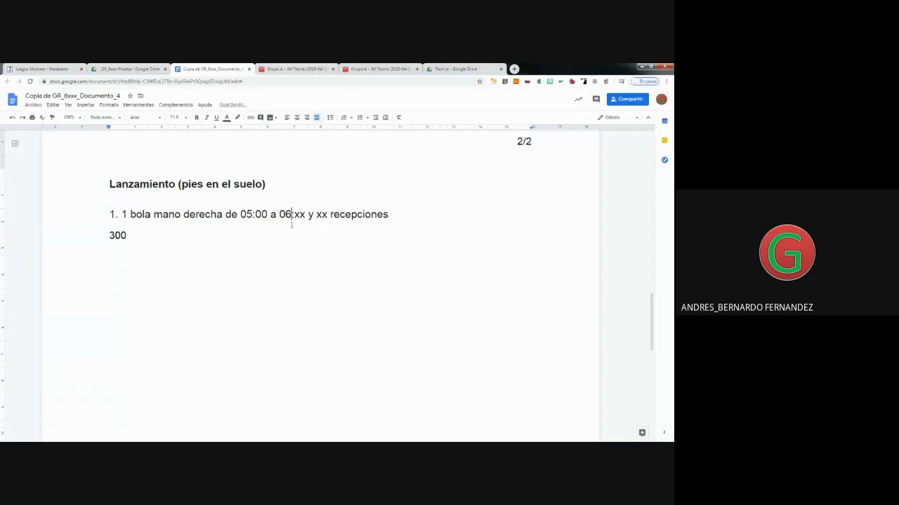
Correct the exercise line's times to 05:10 and 06:30.
left_click(267, 214)
key("BackSpace")
key("BackSpace")
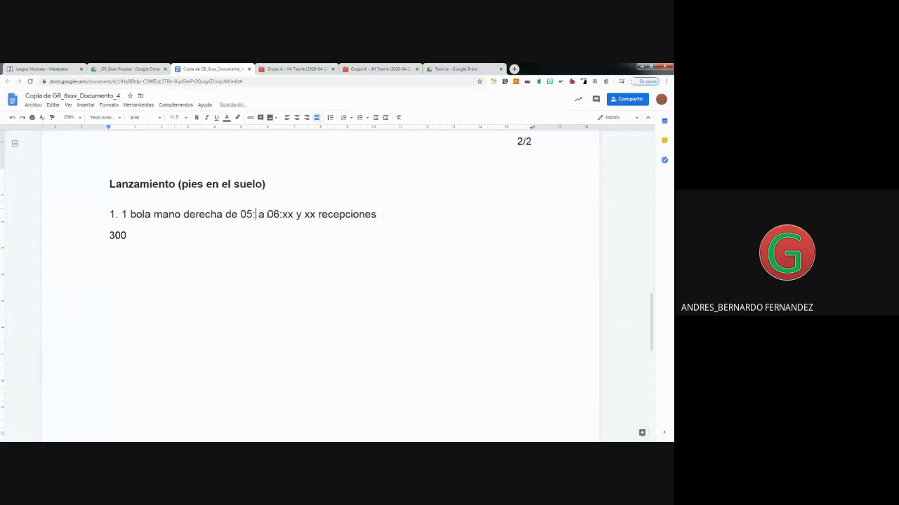
type("10")
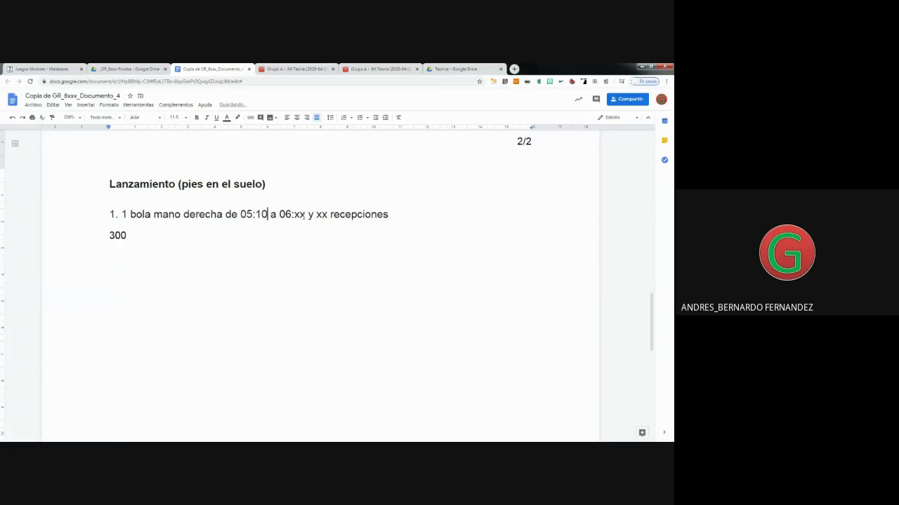
left_click(305, 214)
key("BackSpace")
key("BackSpace")
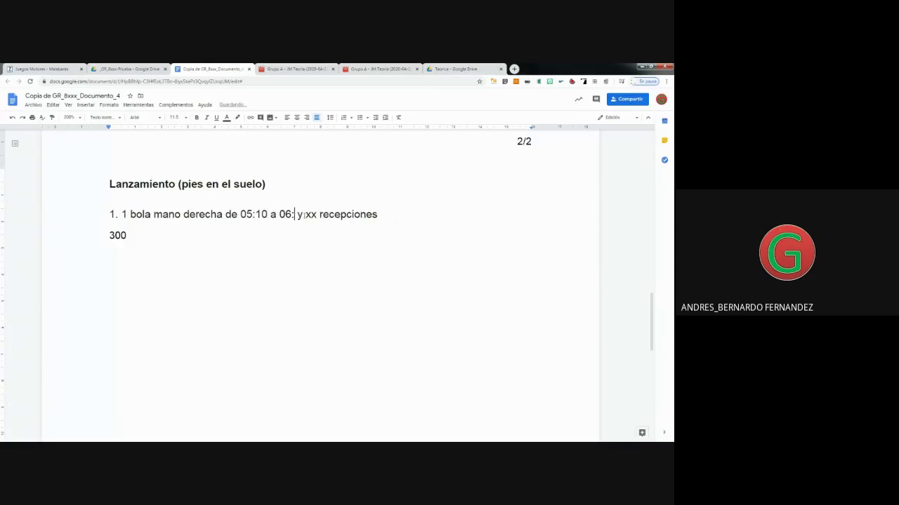
type("30")
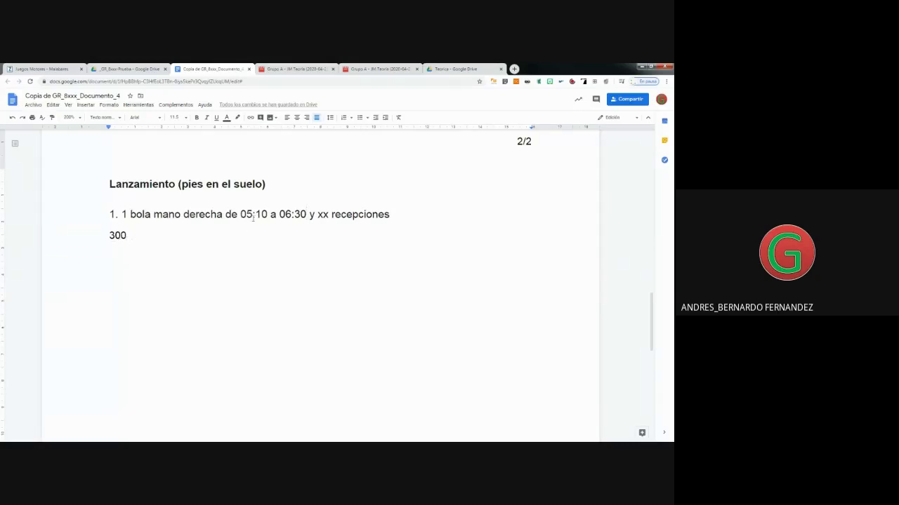
Change 300 to 310, add 390 on a new line below it, and close the extra tab.
left_click(118, 237)
key("BackSpace")
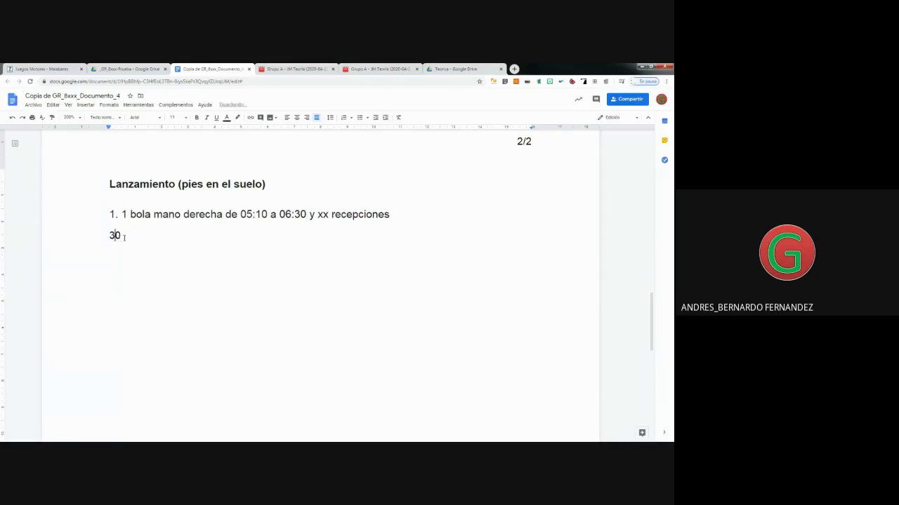
type("1")
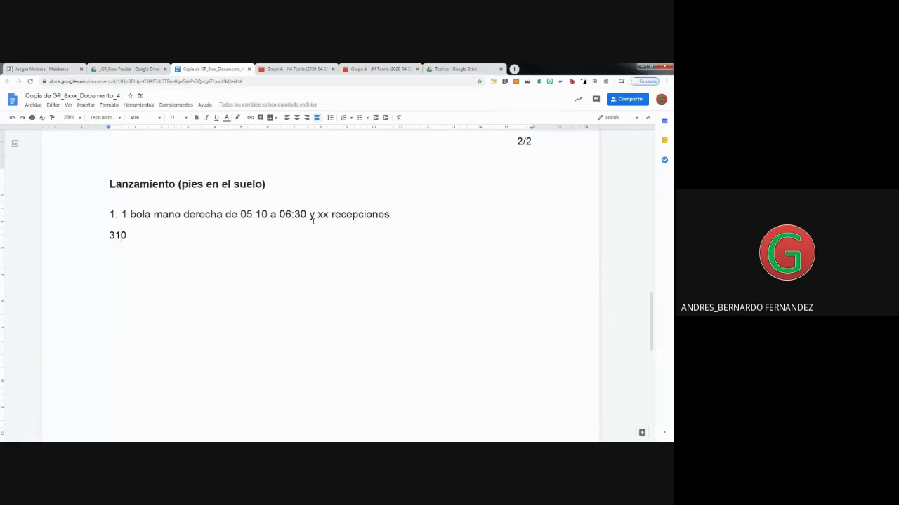
left_click(127, 236)
key("Return")
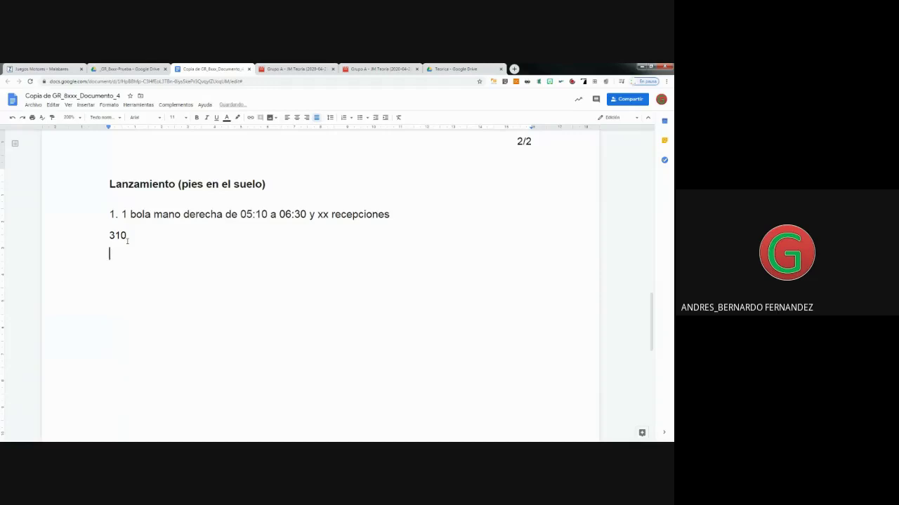
type("390")
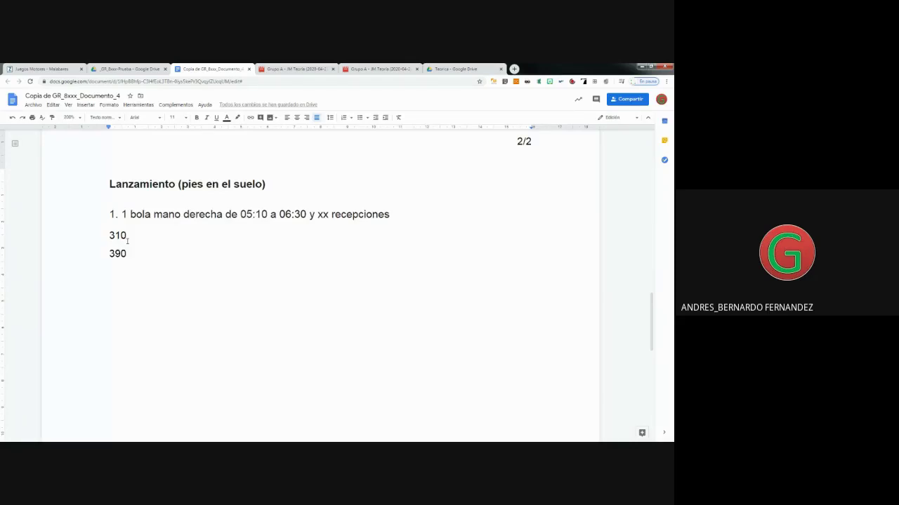
left_click(417, 69)
In the Teorica folder, restrict the Grupo A recording's link to specific people and copy it.
left_click(333, 69)
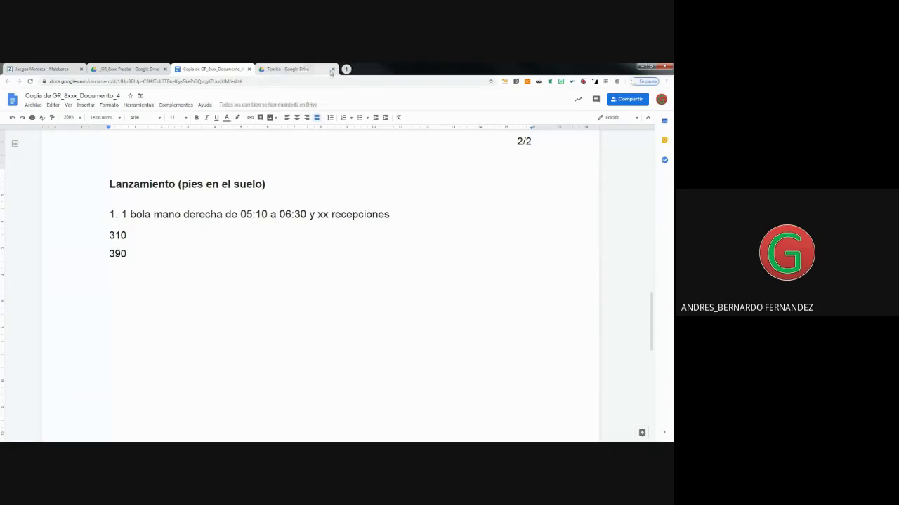
left_click(321, 73)
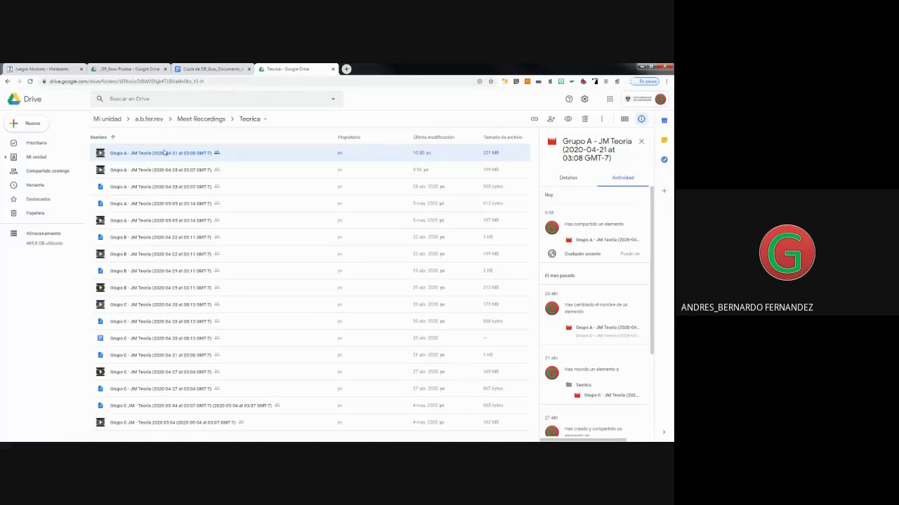
right_click(165, 152)
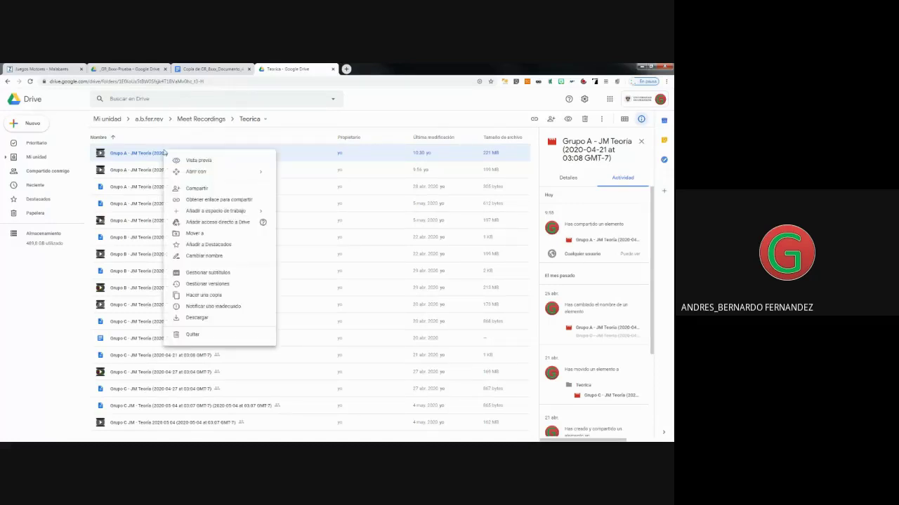
left_click(198, 191)
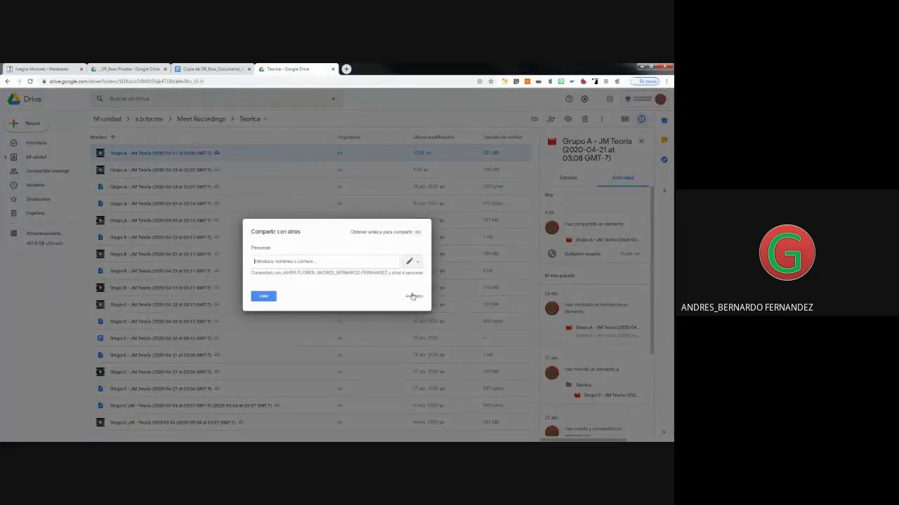
left_click(418, 233)
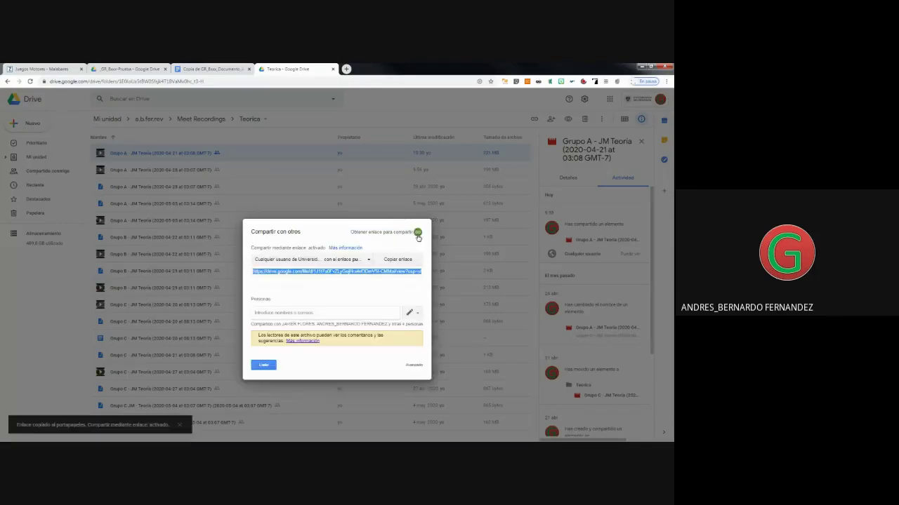
left_click(316, 260)
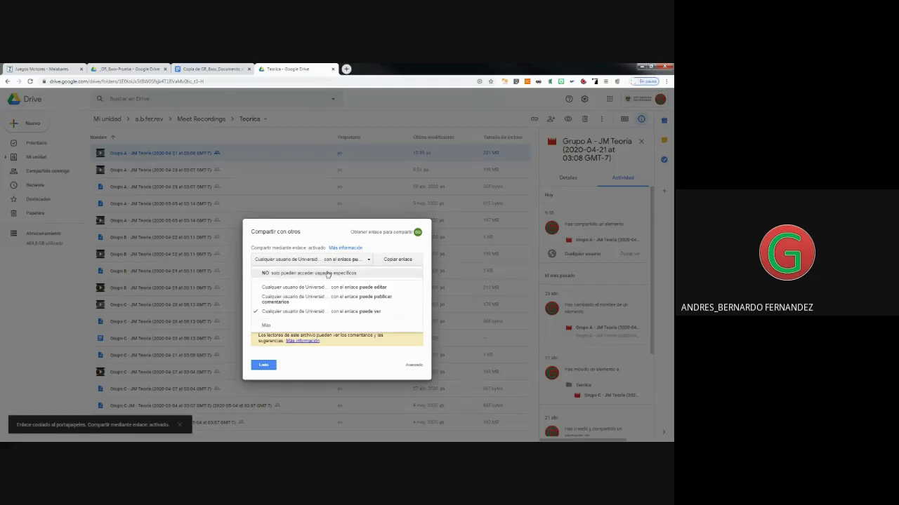
left_click(327, 273)
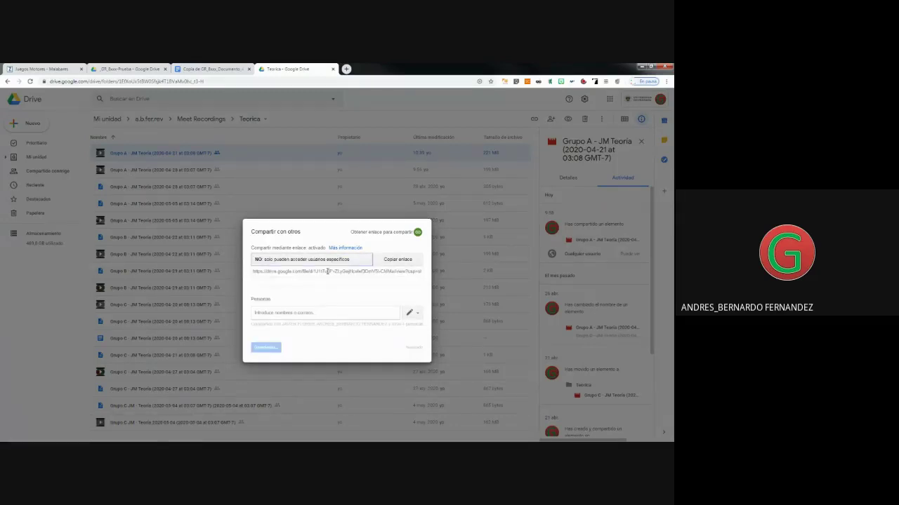
left_click(398, 260)
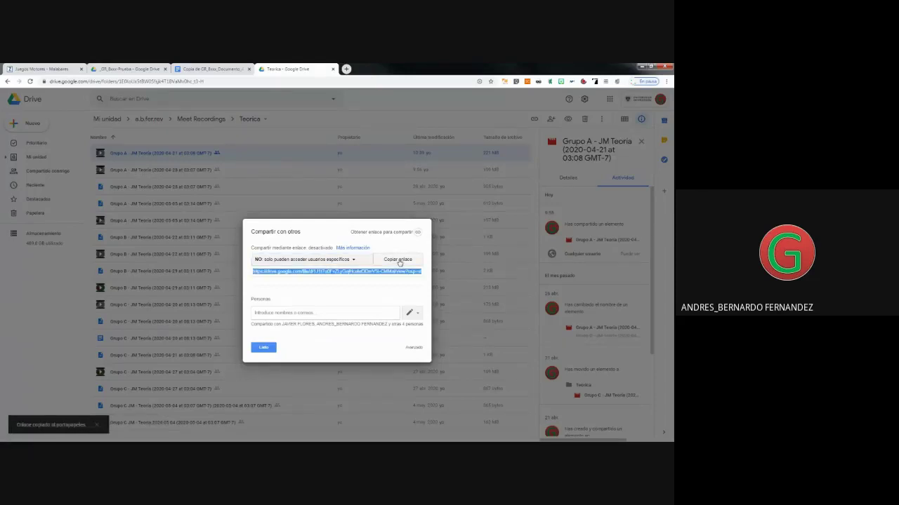
left_click(263, 347)
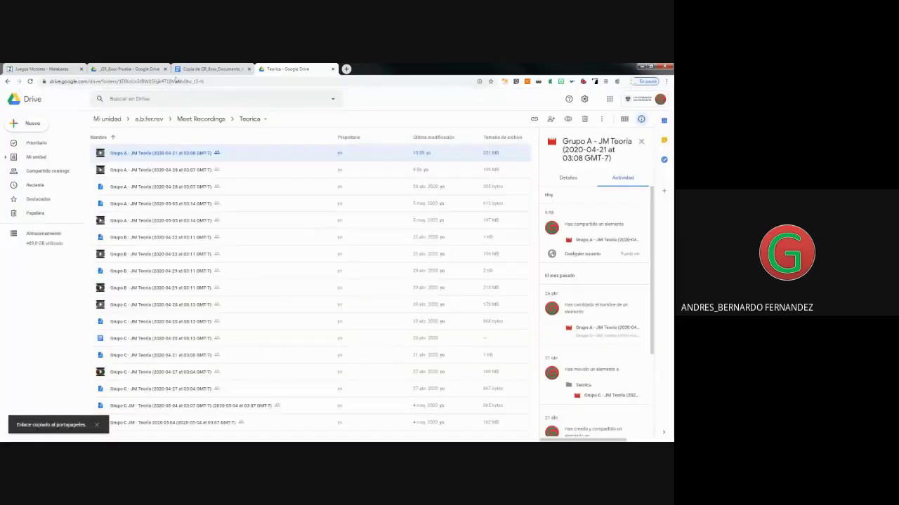
left_click(198, 69)
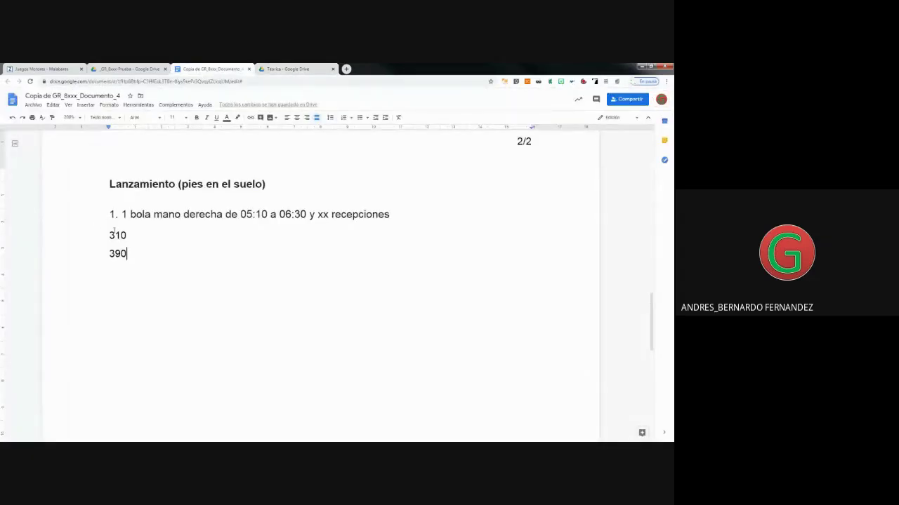
Paste the share link below 390, then recopy it from the recording's advanced sharing settings.
key("Return")
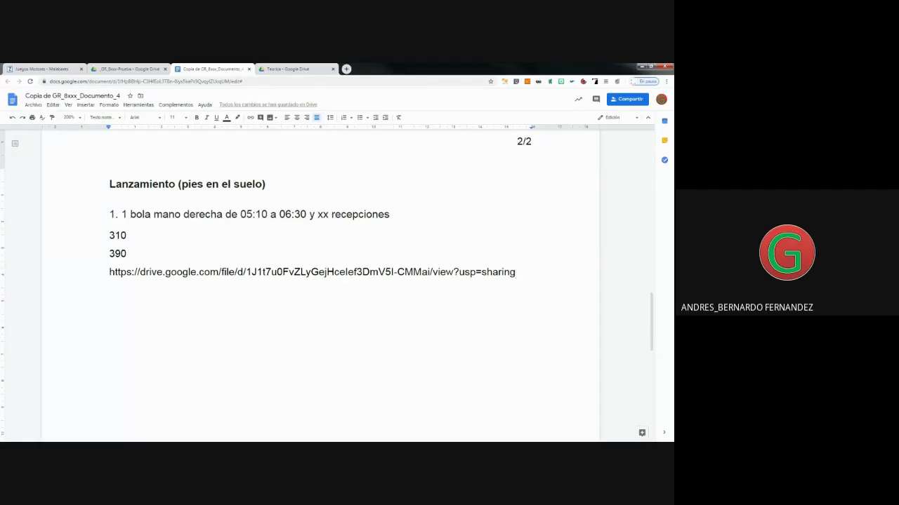
left_click(288, 69)
right_click(152, 153)
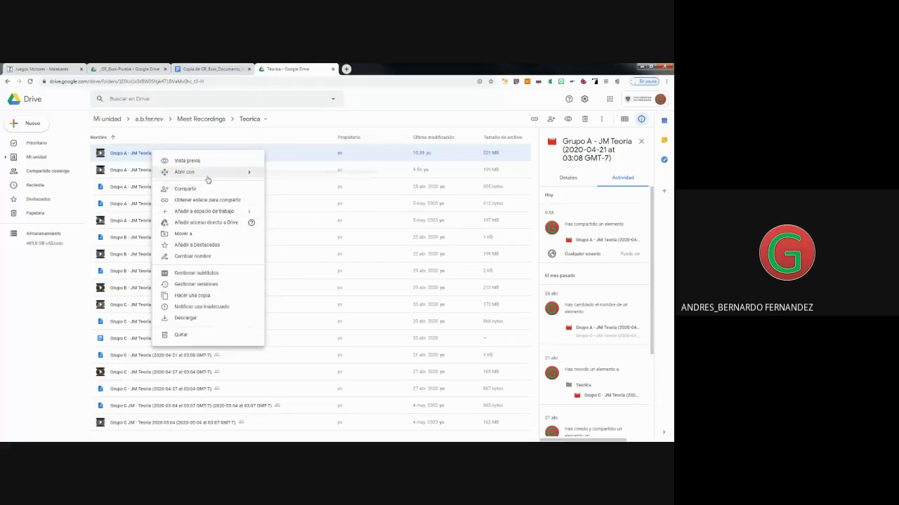
left_click(208, 195)
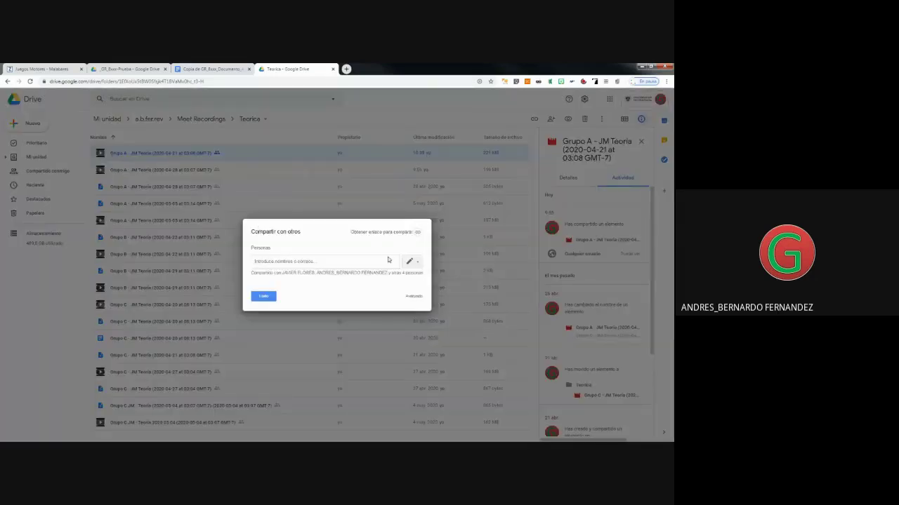
left_click(412, 296)
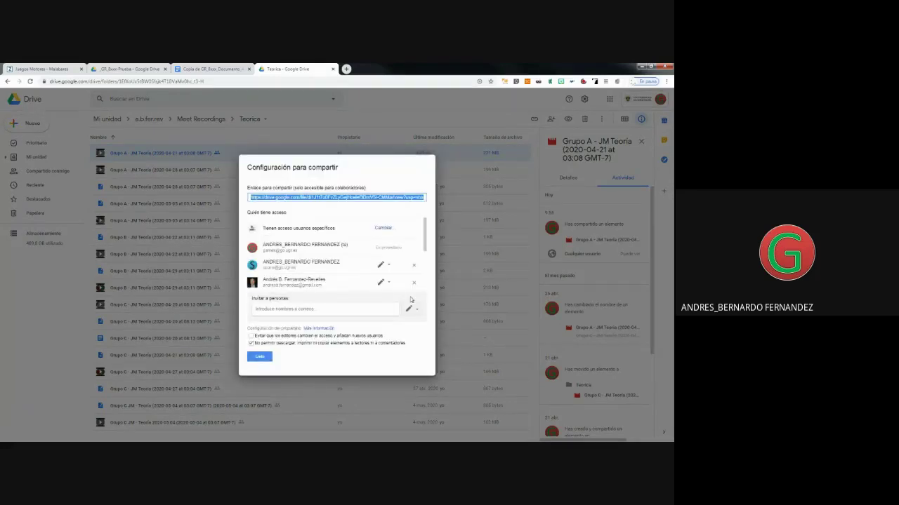
right_click(344, 199)
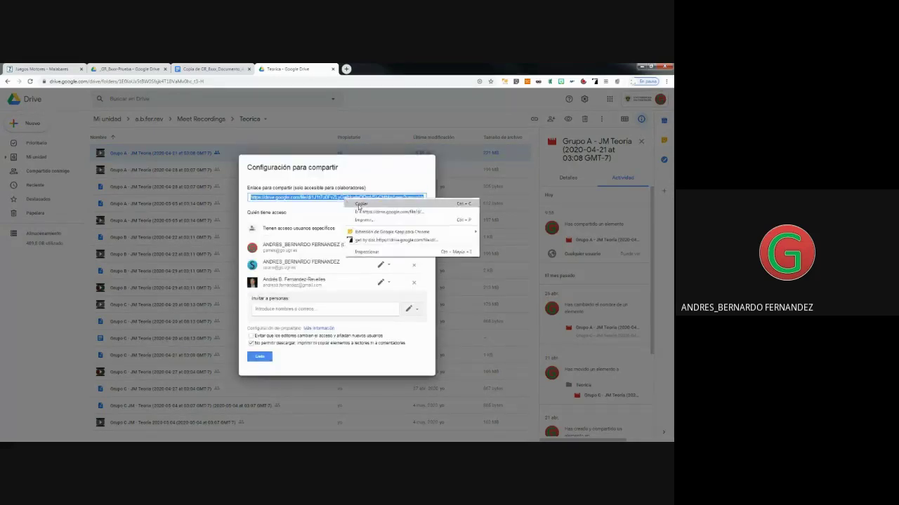
left_click(358, 204)
left_click(261, 357)
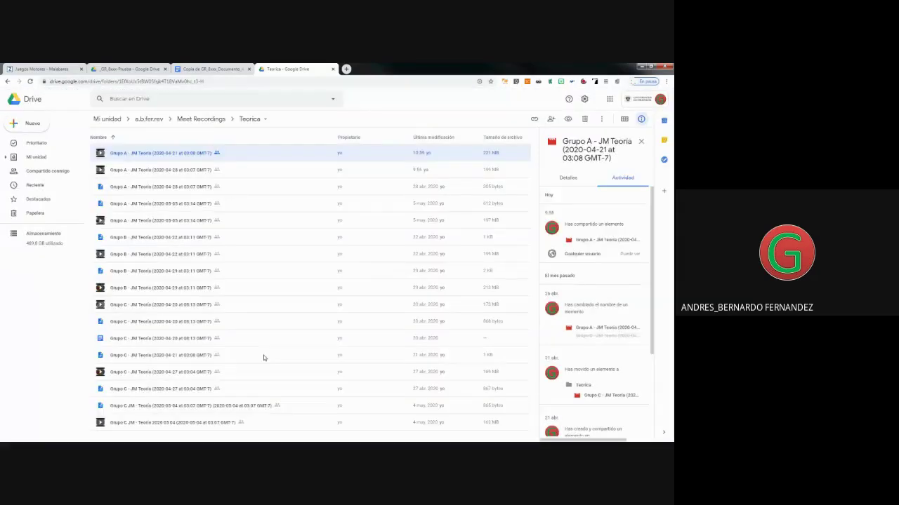
left_click(210, 69)
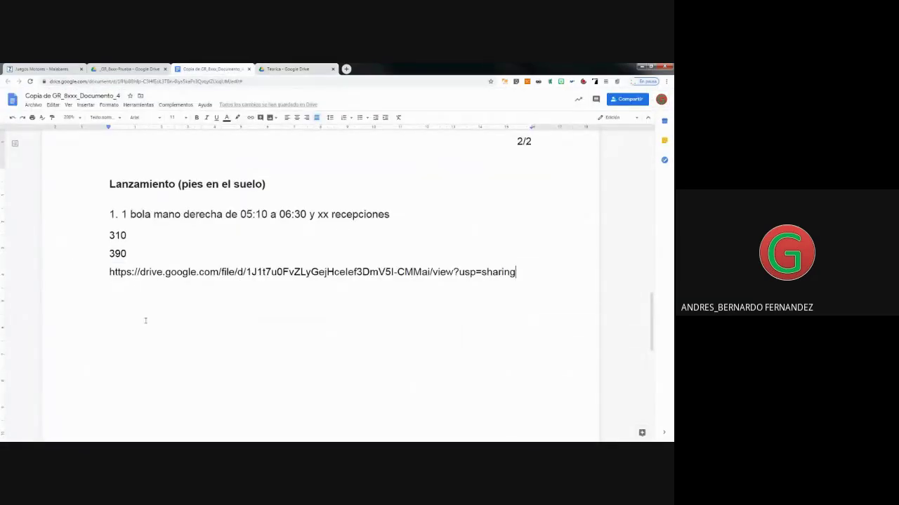
Paste a second copy of the Drive link on a new line above the first.
left_click(107, 272)
key("Return")
key("Up")
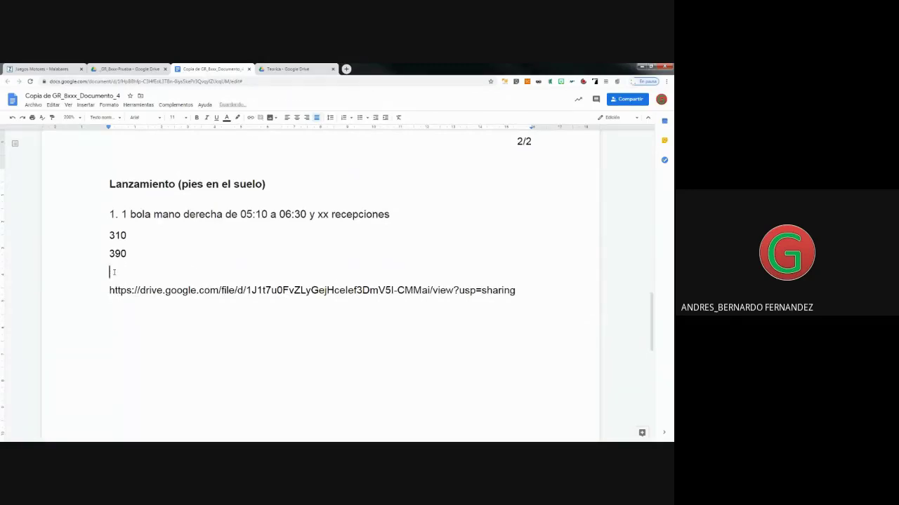
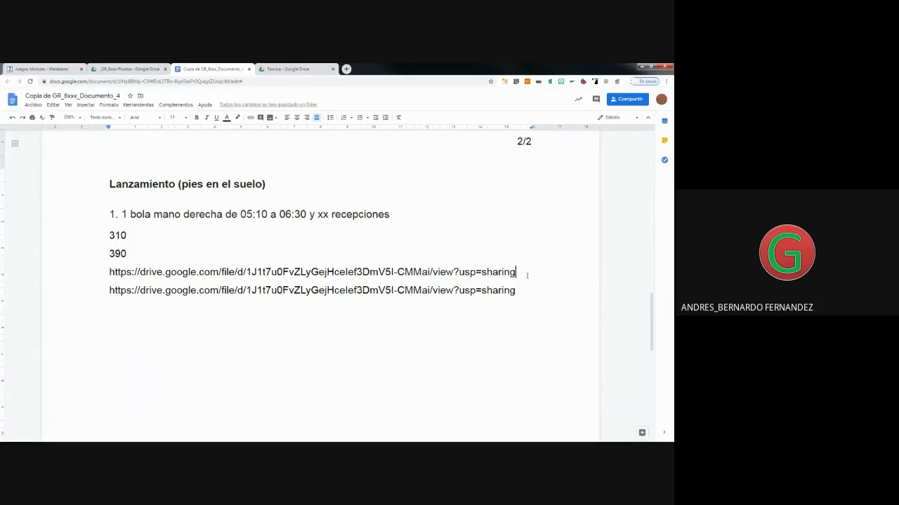
Replace usp=sharing with t=310 in the first link and t=390 in the second.
left_click_drag(523, 273, 458, 273)
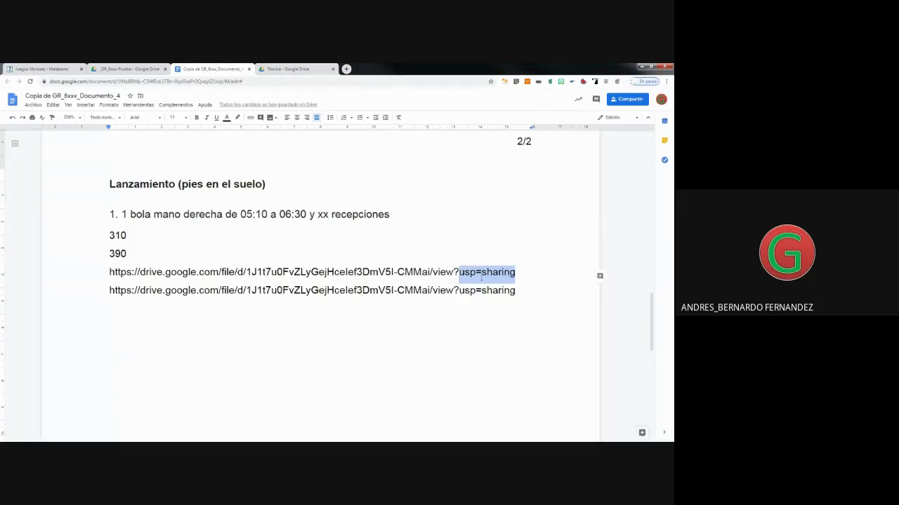
key("BackSpace")
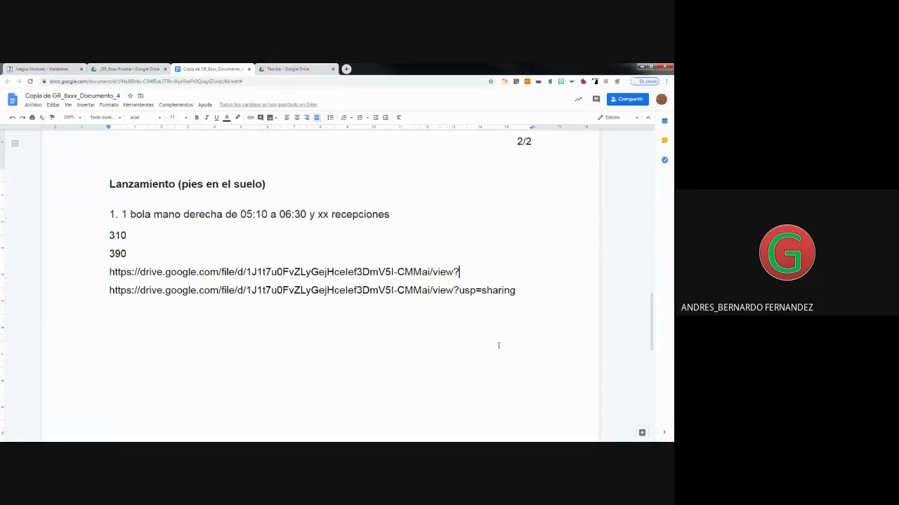
type("t=")
type("310")
left_click(459, 290)
key("Delete")
key("Delete")
key("Delete")
key("Delete")
key("Delete")
key("Delete")
key("Delete")
key("Delete")
key("Delete")
key("Delete")
key("Delete")
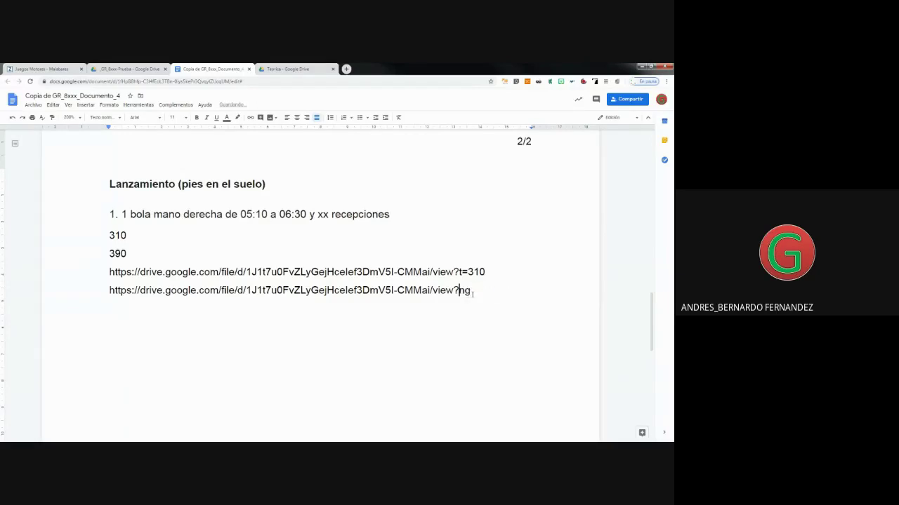
type("t=390")
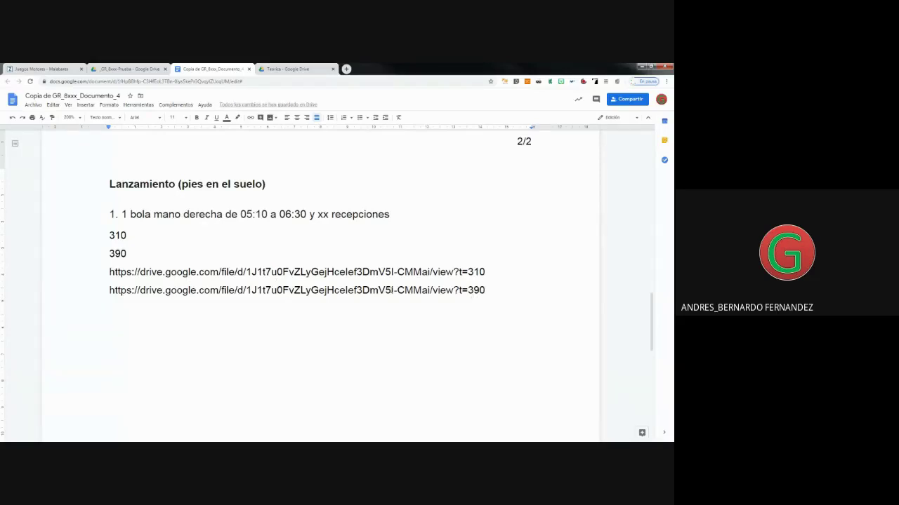
Link the time 05:10 to the t=310 video address.
left_click_drag(489, 271, 108, 272)
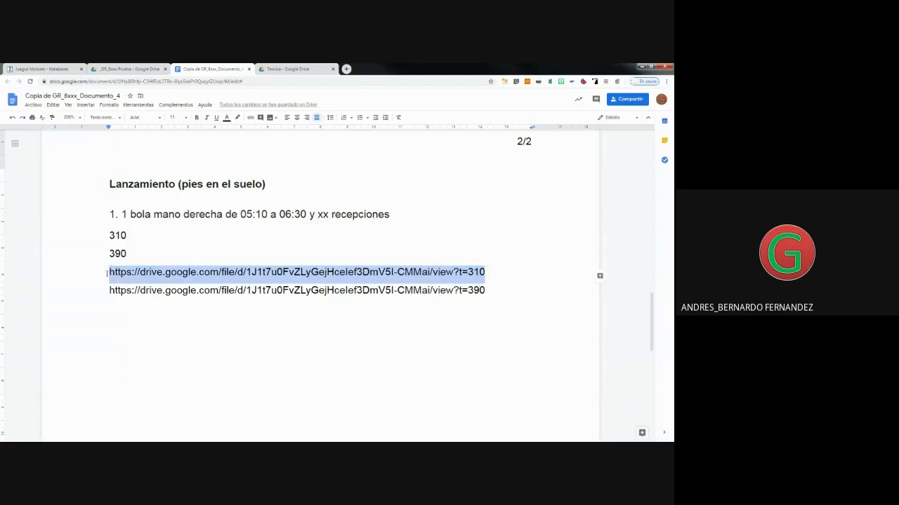
right_click(120, 276)
left_click(135, 270)
left_click_drag(265, 219, 241, 218)
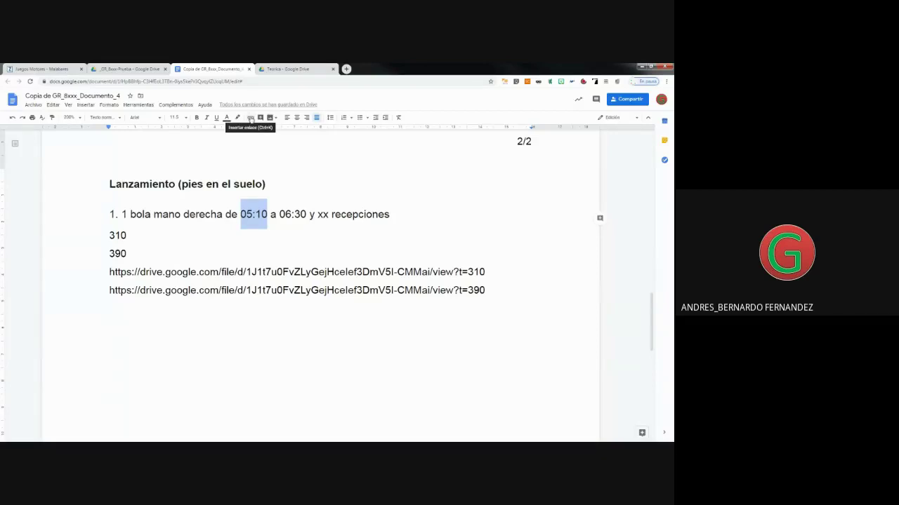
left_click(250, 118)
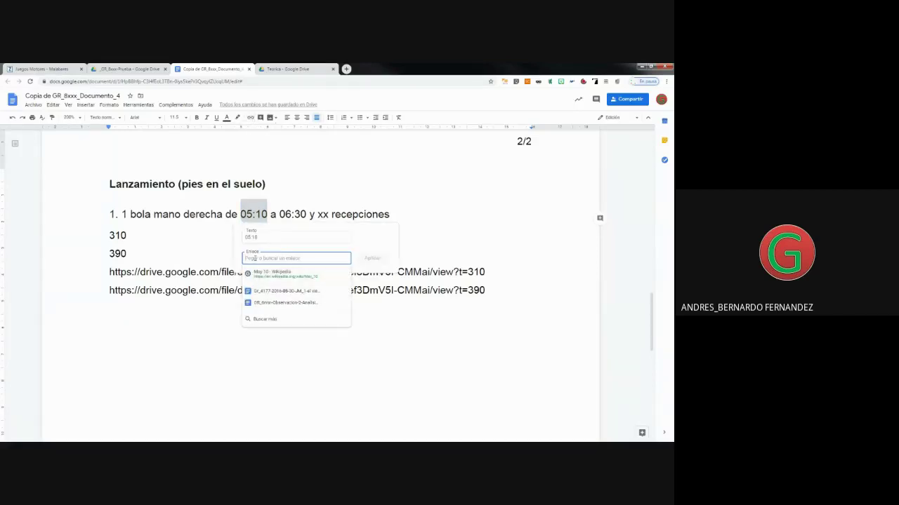
right_click(255, 258)
left_click(281, 302)
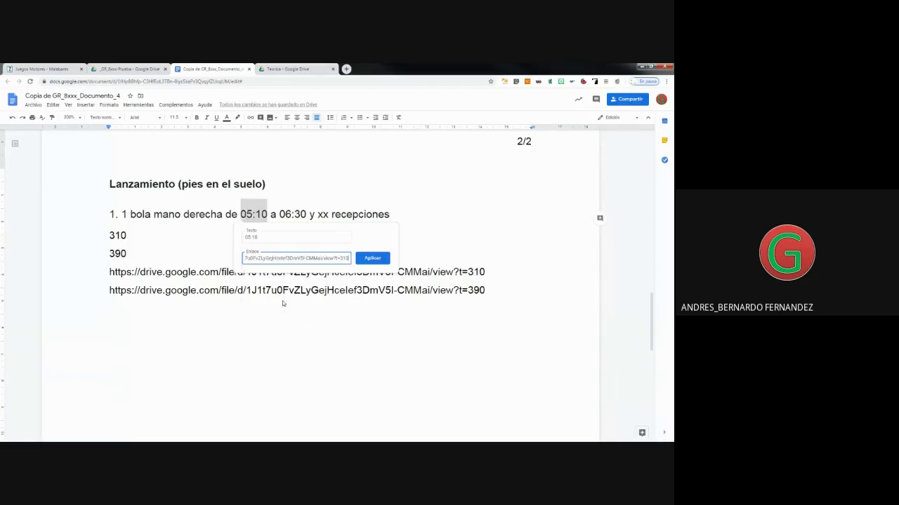
left_click(363, 260)
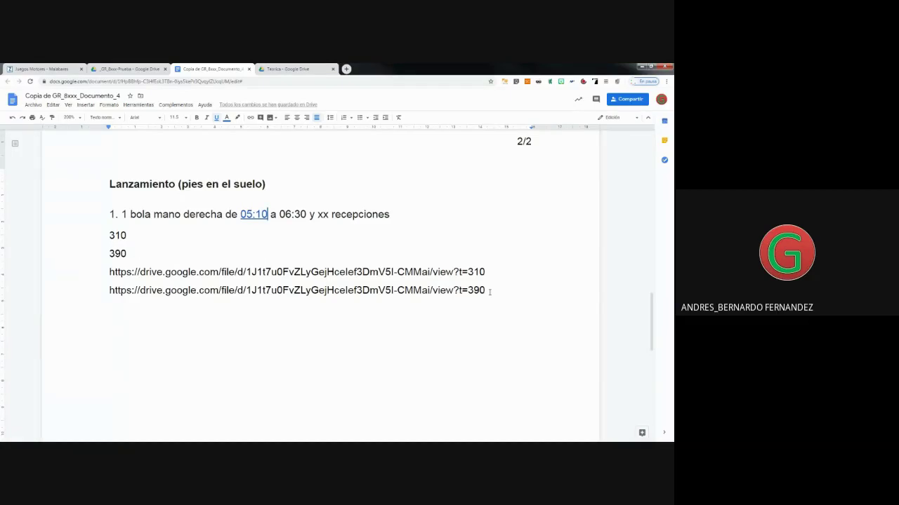
Link 06:30 to the t=390 video address, then open the video from the 05:10 link.
left_click_drag(489, 290, 90, 300)
right_click(120, 299)
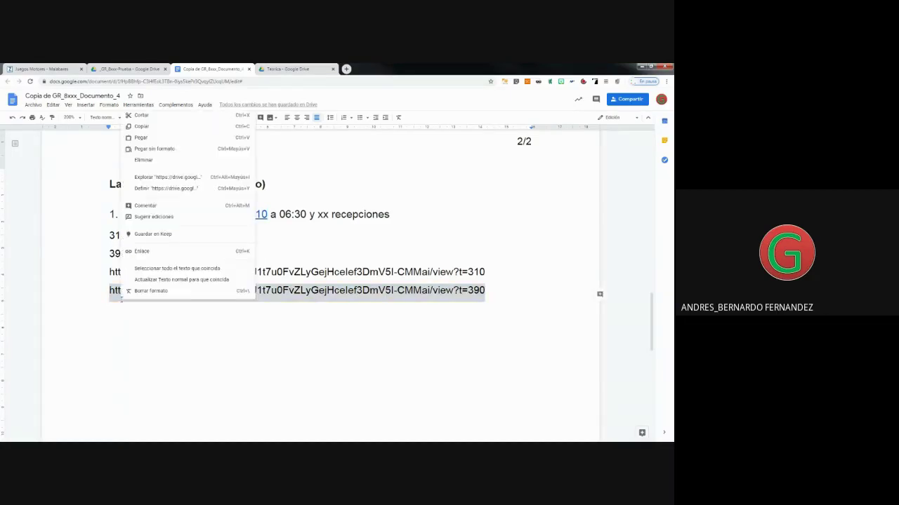
left_click(143, 127)
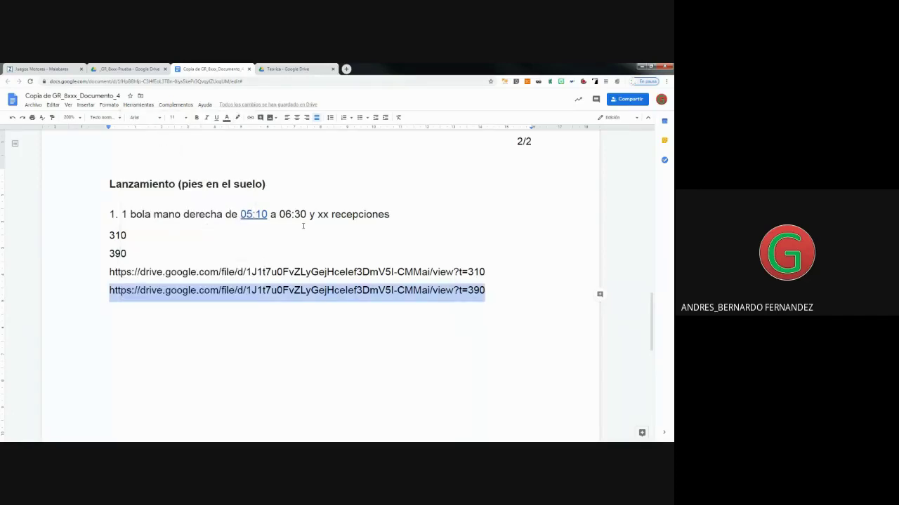
left_click_drag(306, 214, 279, 214)
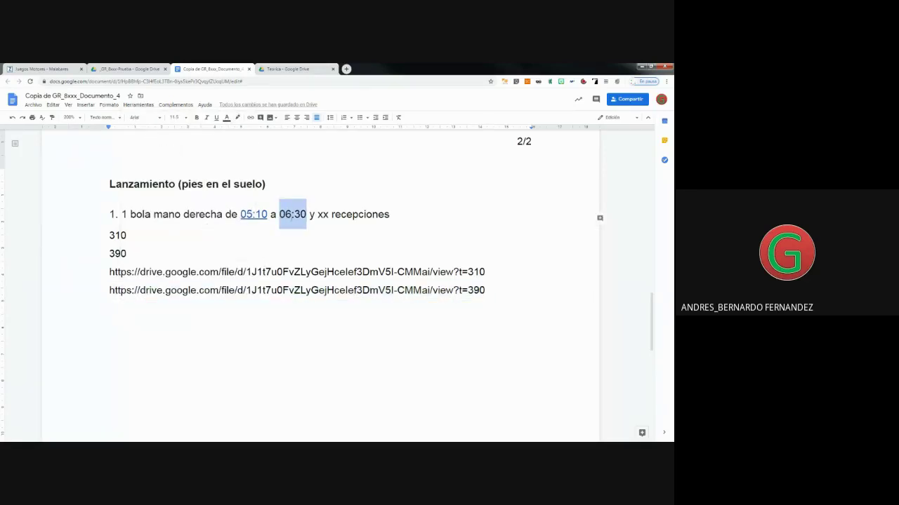
right_click(296, 219)
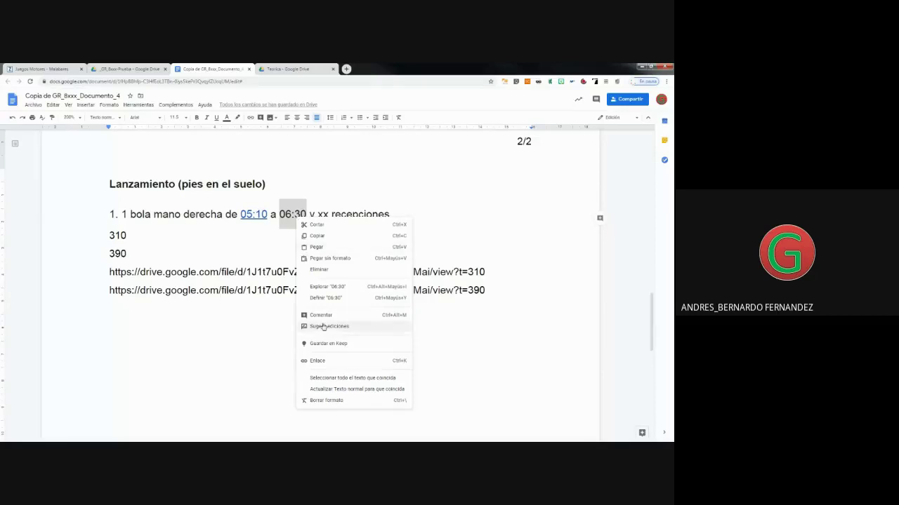
left_click(317, 361)
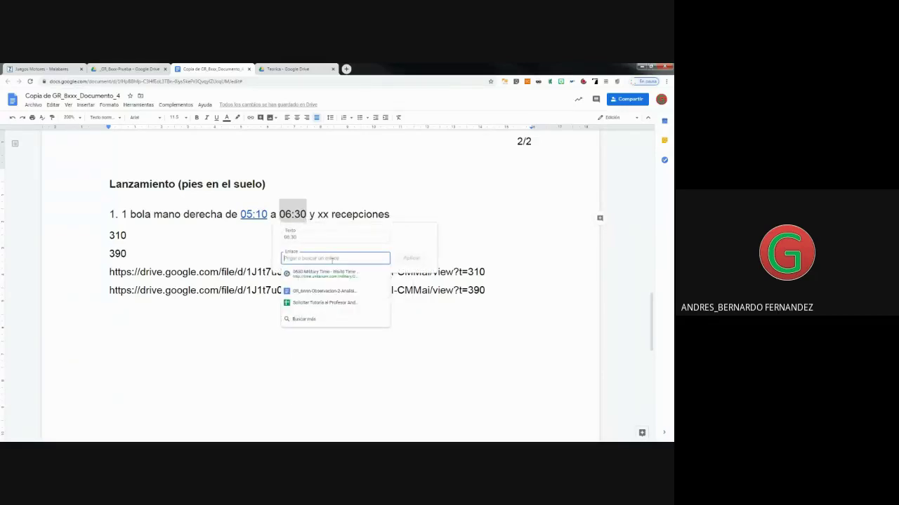
right_click(331, 261)
left_click(357, 304)
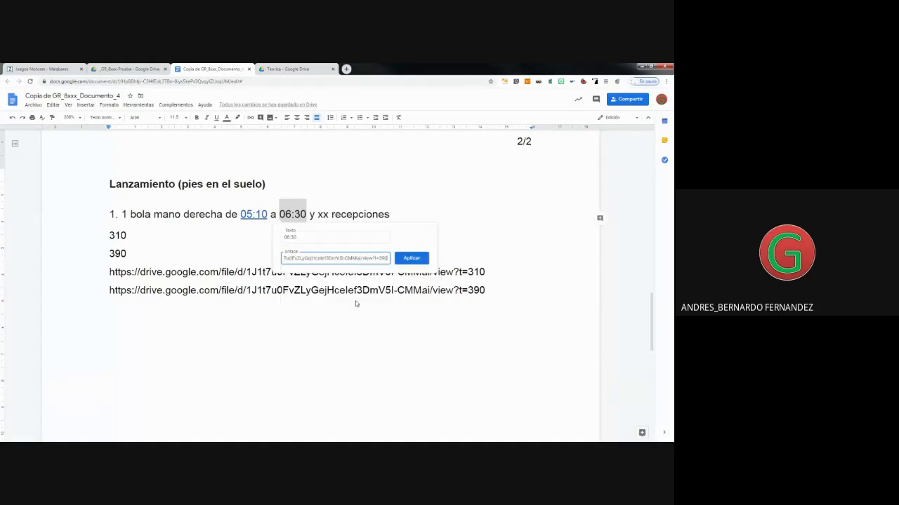
left_click(411, 258)
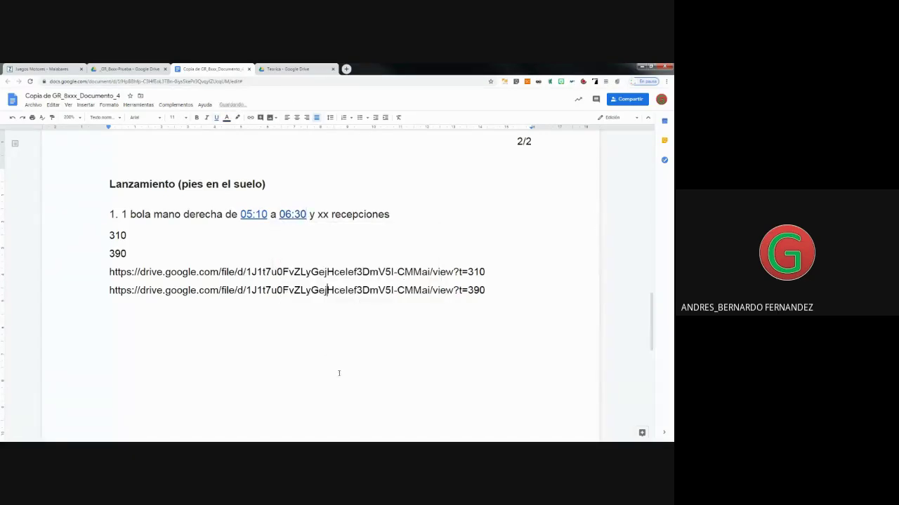
left_click(256, 215)
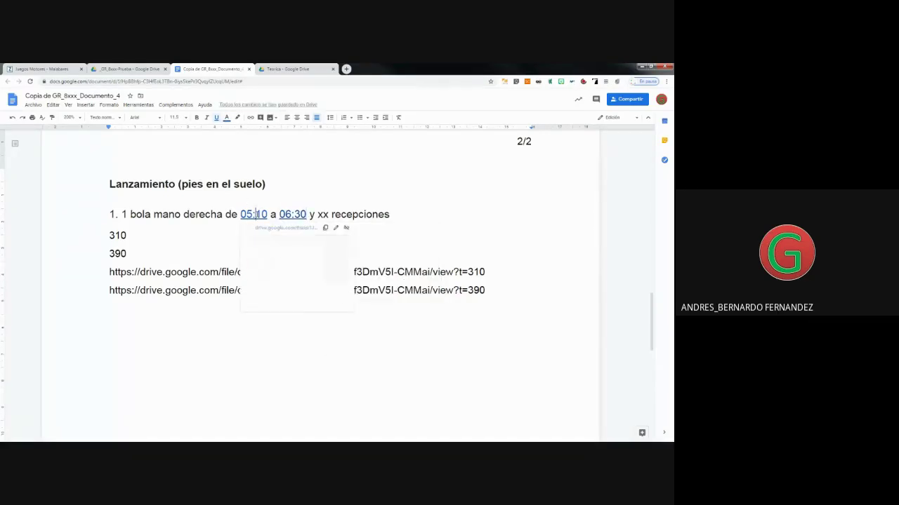
left_click(270, 229)
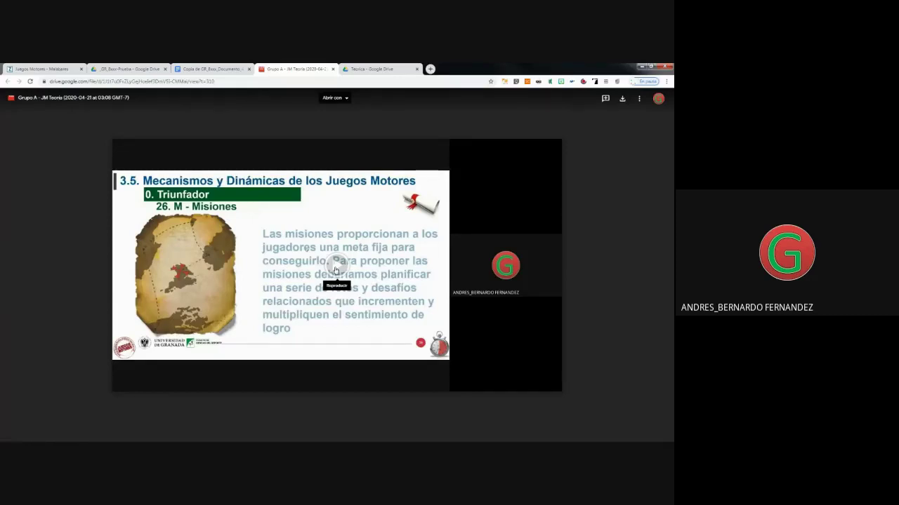
Verify the recording plays from 5:10 and 6:30 via each link, returning to the log after each.
left_click(335, 270)
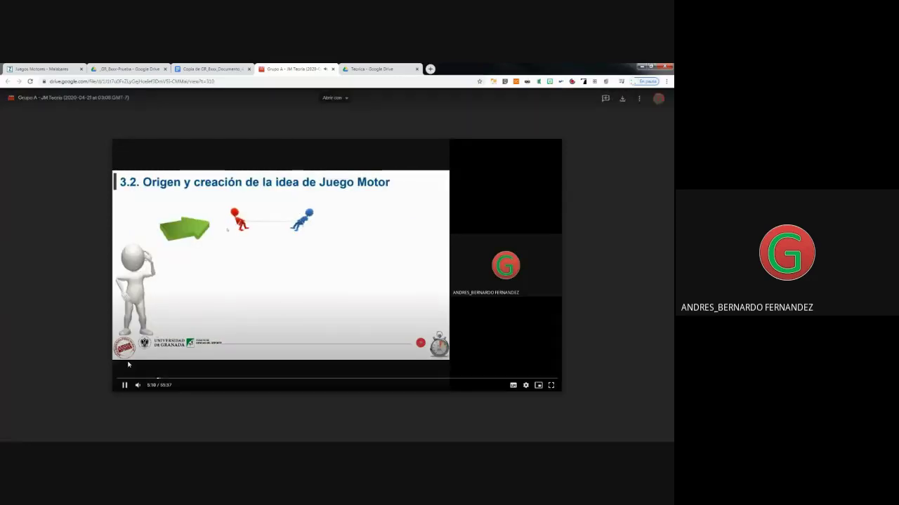
left_click(125, 384)
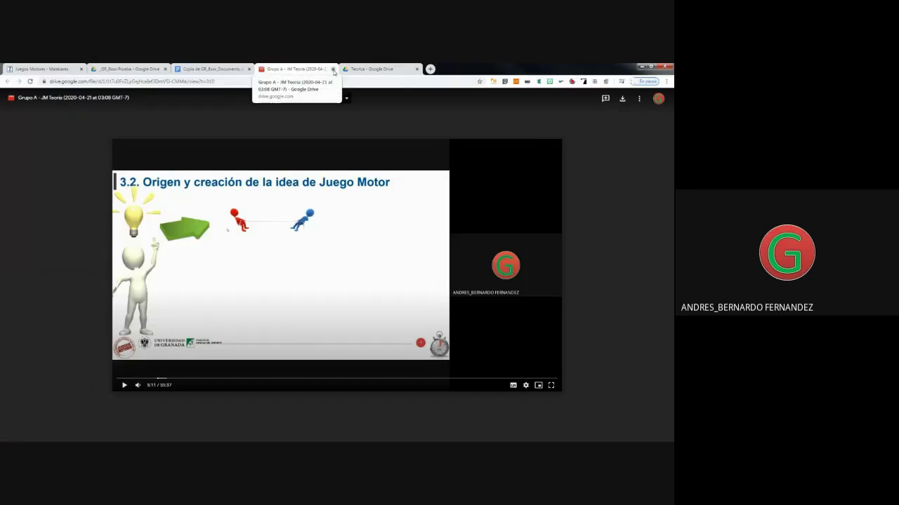
left_click(210, 69)
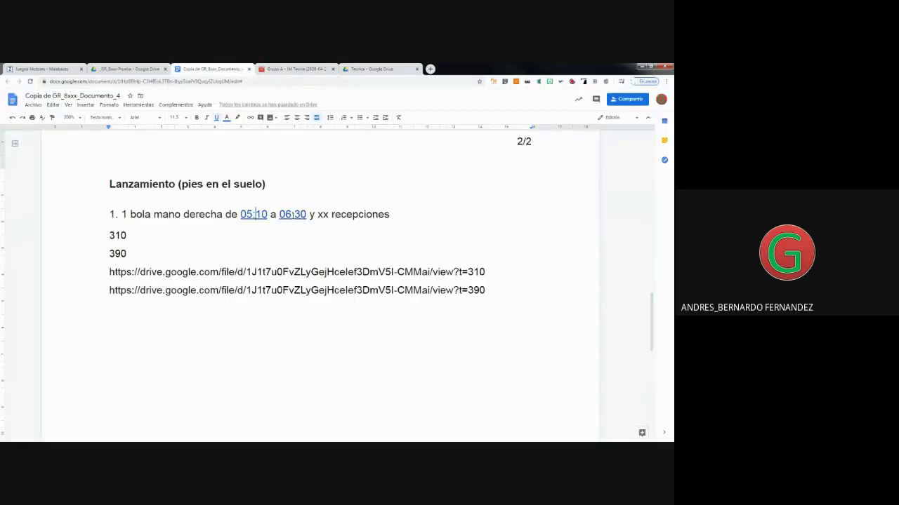
left_click(292, 214)
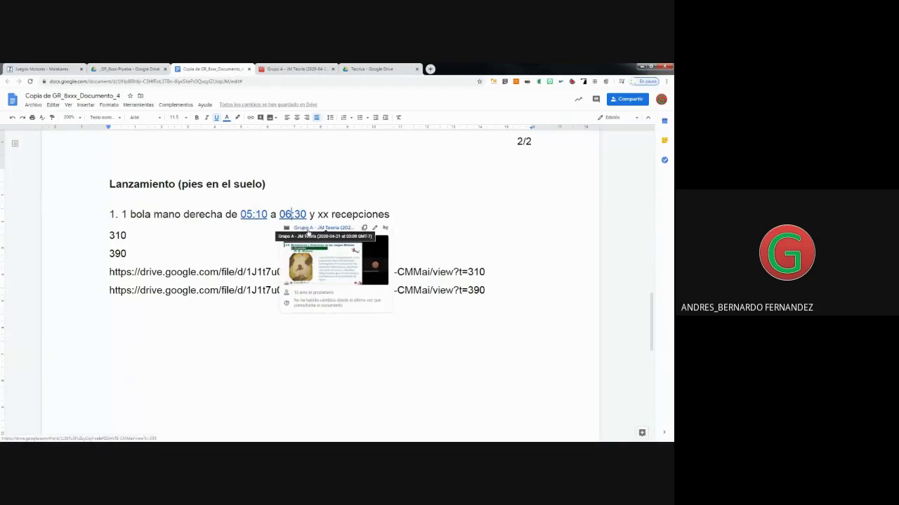
left_click(307, 229)
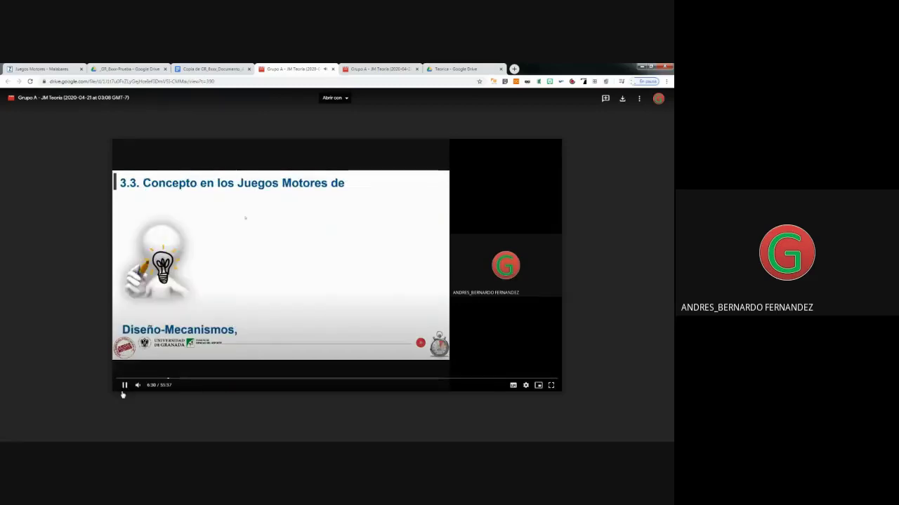
left_click(125, 386)
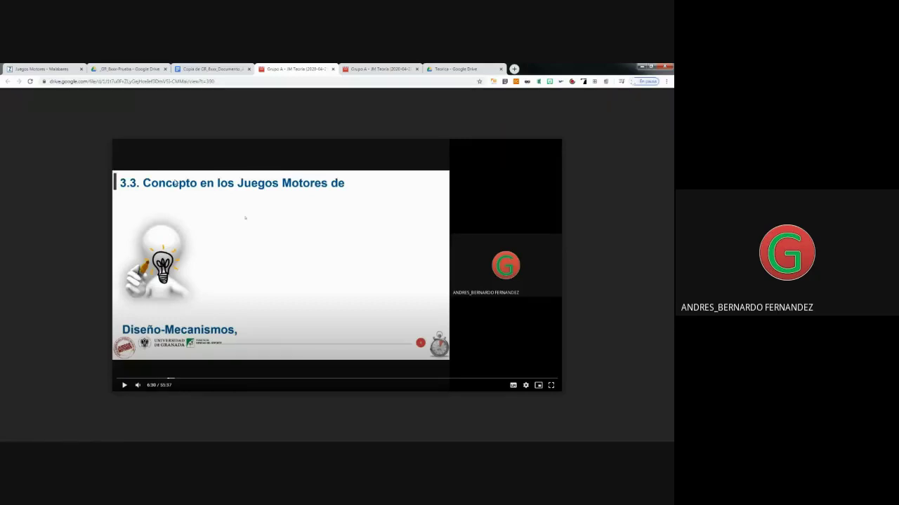
left_click(208, 69)
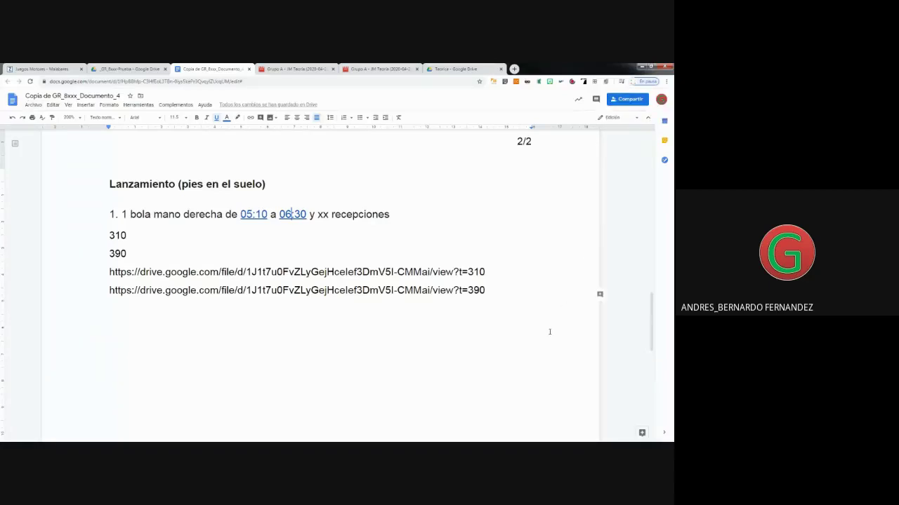
Delete the 310/390 helper lines and URLs, then copy the document's share link from advanced settings.
left_click_drag(495, 292, 97, 242)
key("BackSpace")
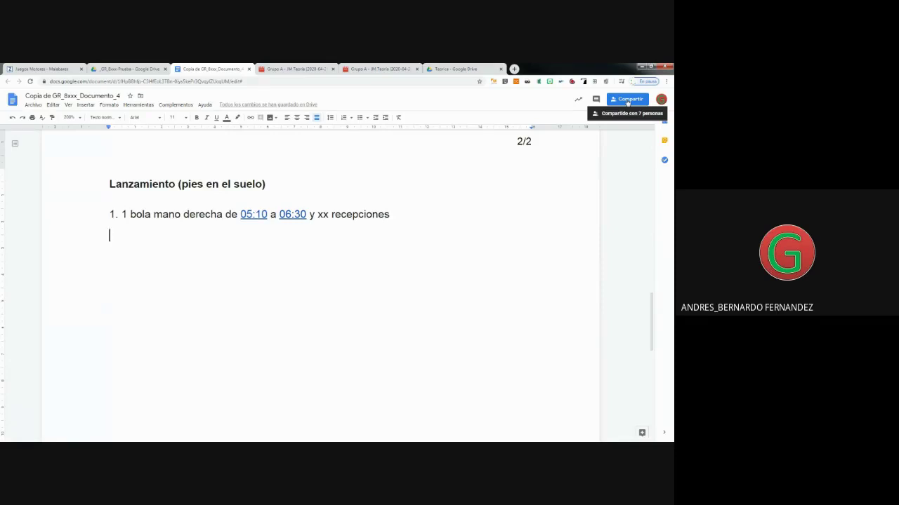
left_click(628, 101)
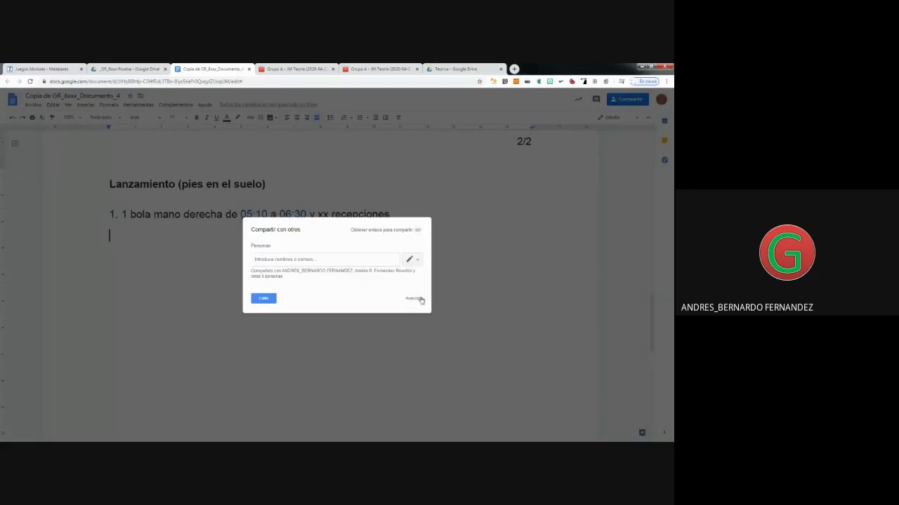
left_click(419, 299)
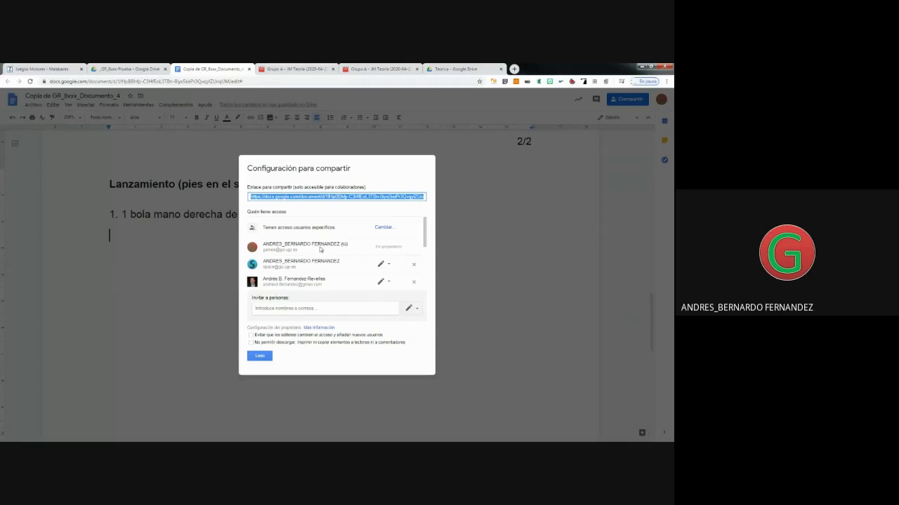
right_click(317, 193)
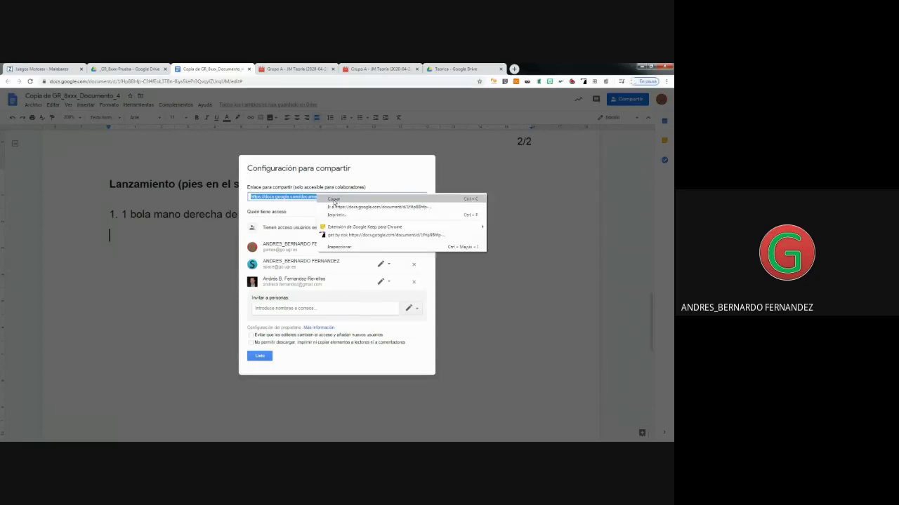
left_click(334, 200)
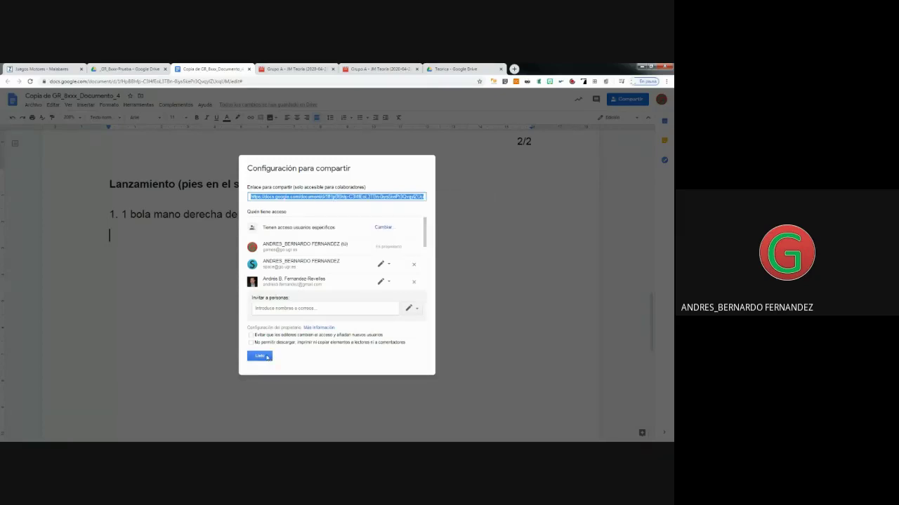
left_click(259, 356)
key("Return")
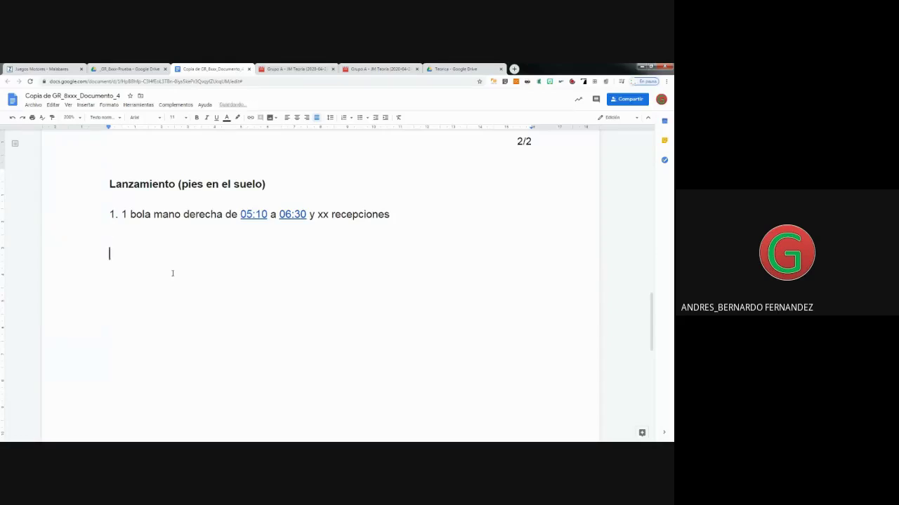
Add the 'Enlace a documento 4:' label with its pasted share link on the next line.
type("Enlace a documento 4")
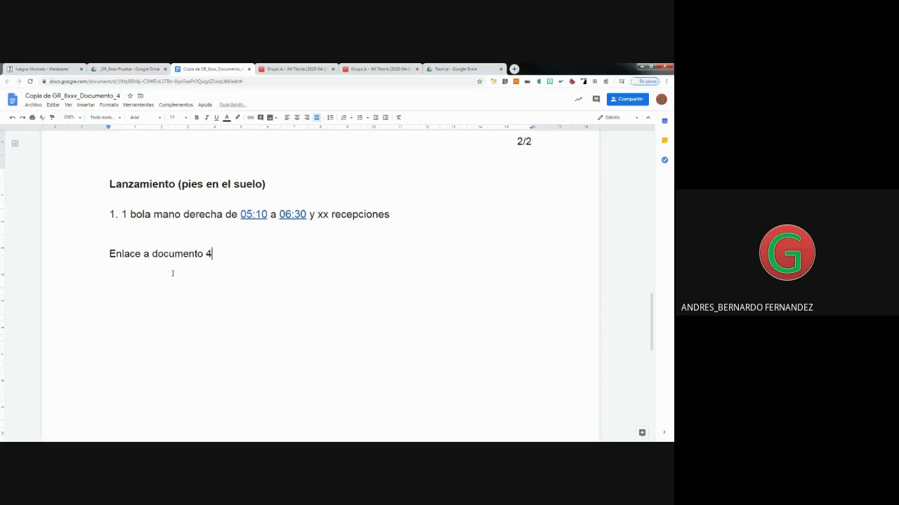
type(":")
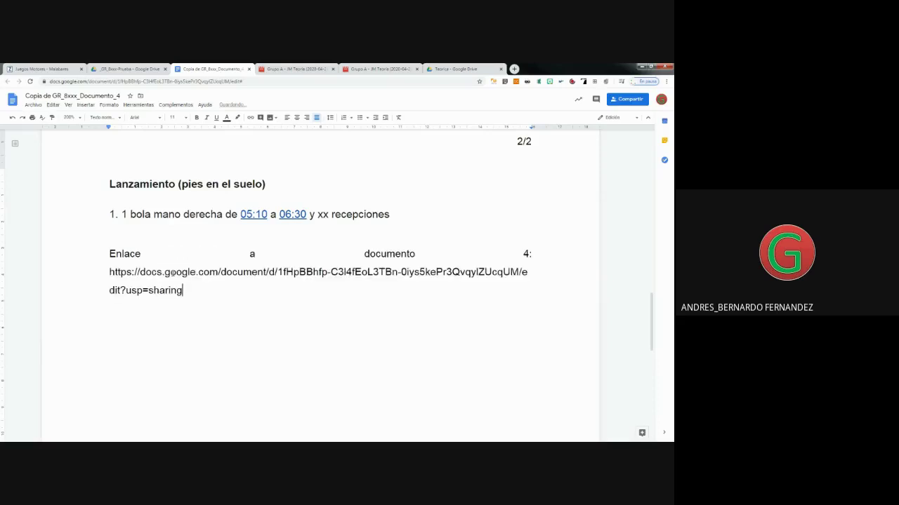
left_click(536, 254)
key("Return")
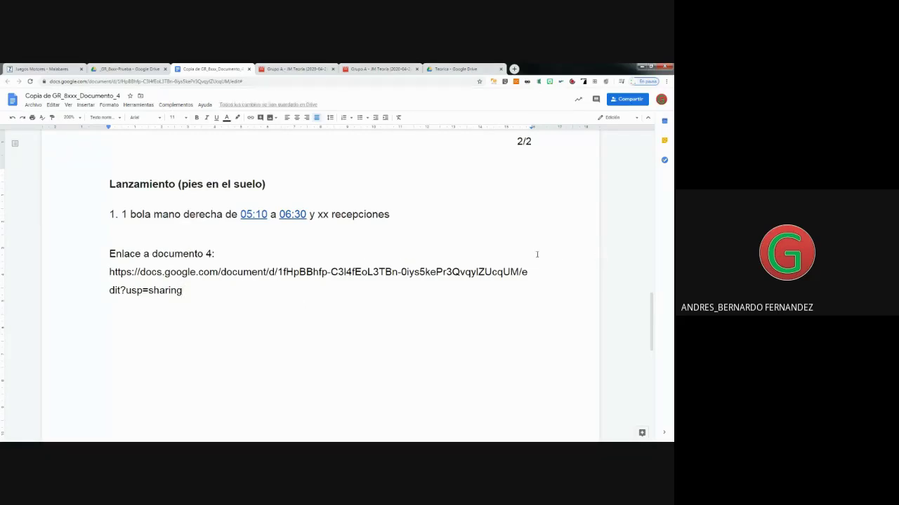
Insert blank lines above the document 4 label and begin a new label with 'Enlace a'.
left_click(147, 315)
left_click(109, 274)
left_click(108, 254)
key("Return")
key("Return")
left_click(110, 253)
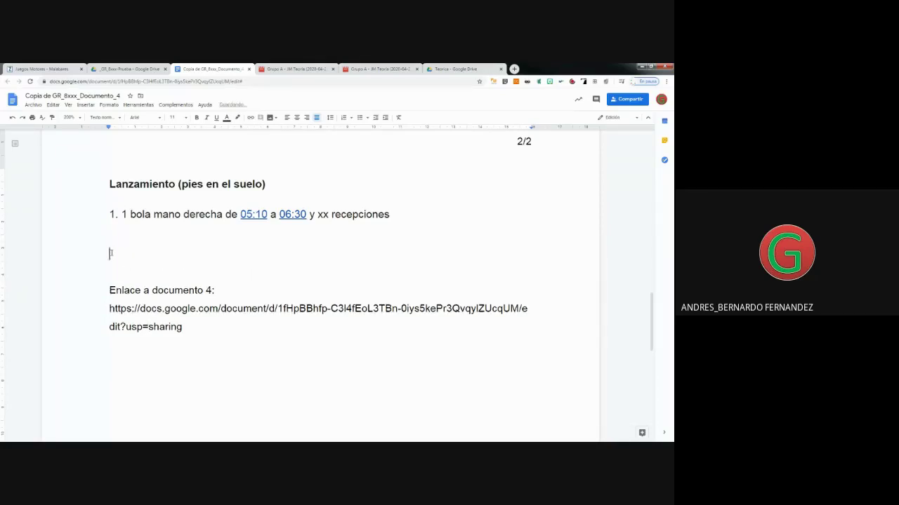
type("Enlace a")
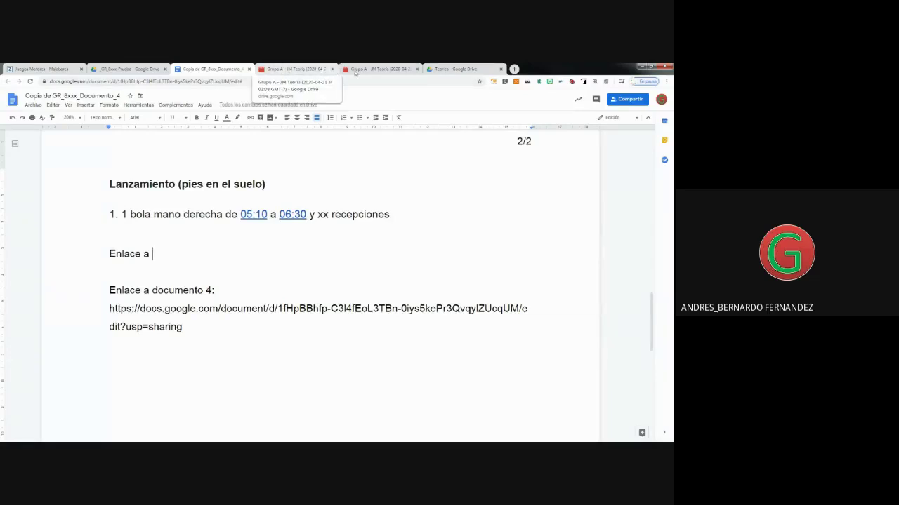
Close the two recording preview tabs and check the first recording in the Teorica Drive folder.
left_click(416, 69)
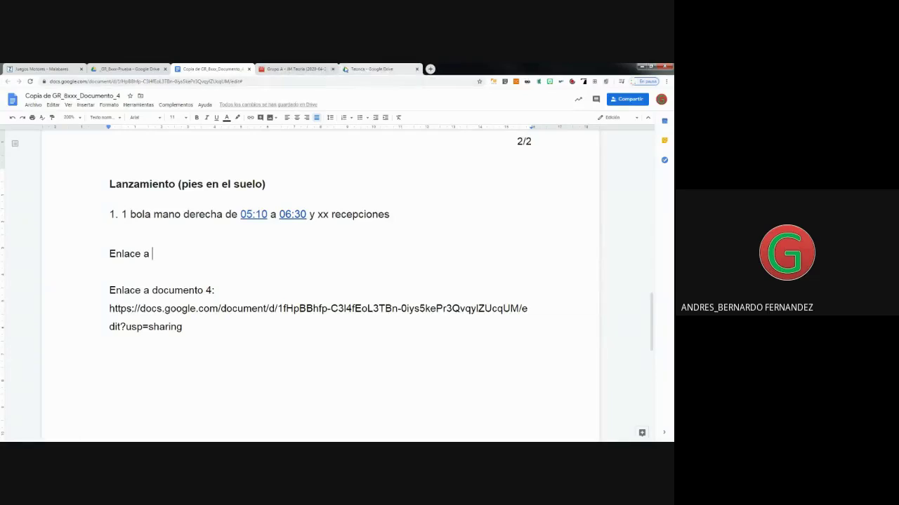
left_click(333, 69)
left_click(298, 68)
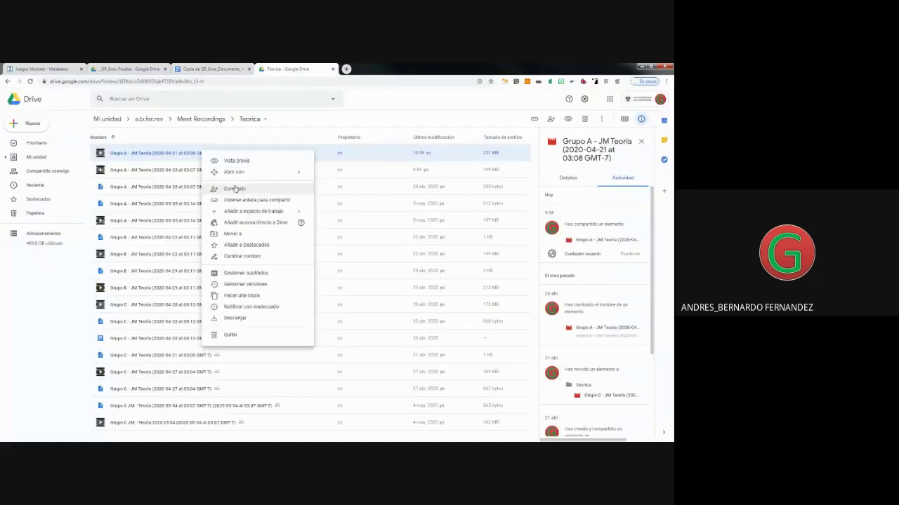
left_click(240, 143)
left_click(211, 69)
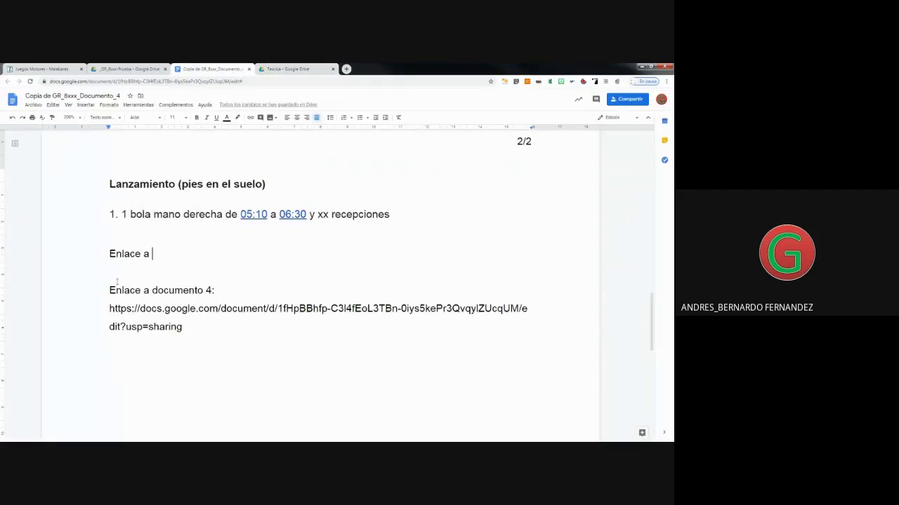
Complete the label as 'Enlace a vídeo en drive:' and paste the share link beneath it.
type("vídeo en ")
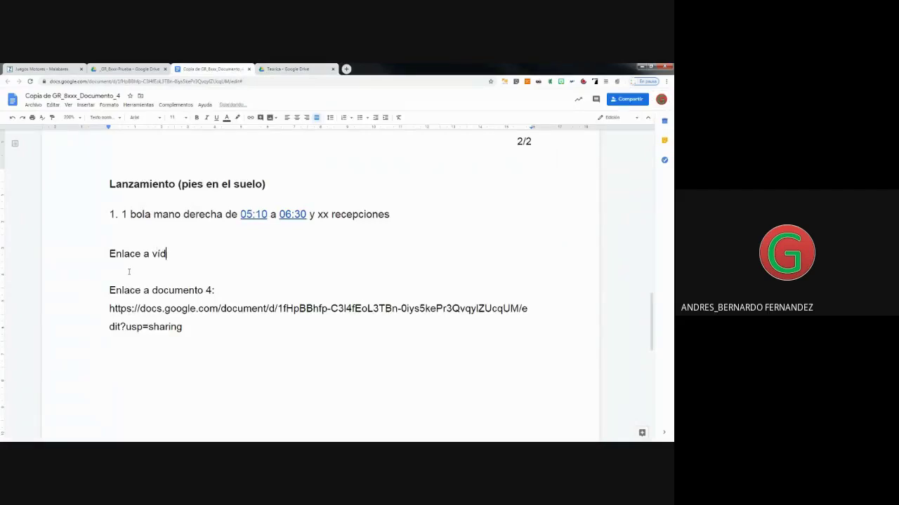
type("drive:")
key("Return")
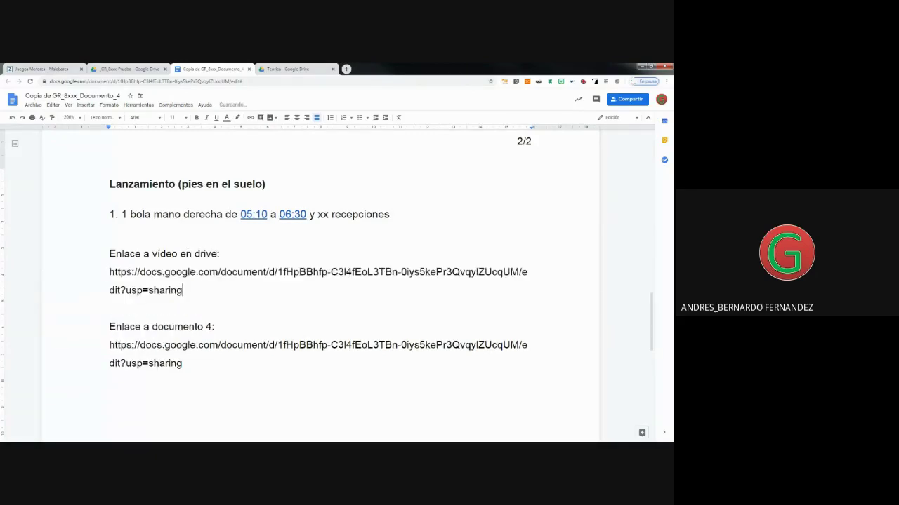
scroll(129, 281, "down", 1)
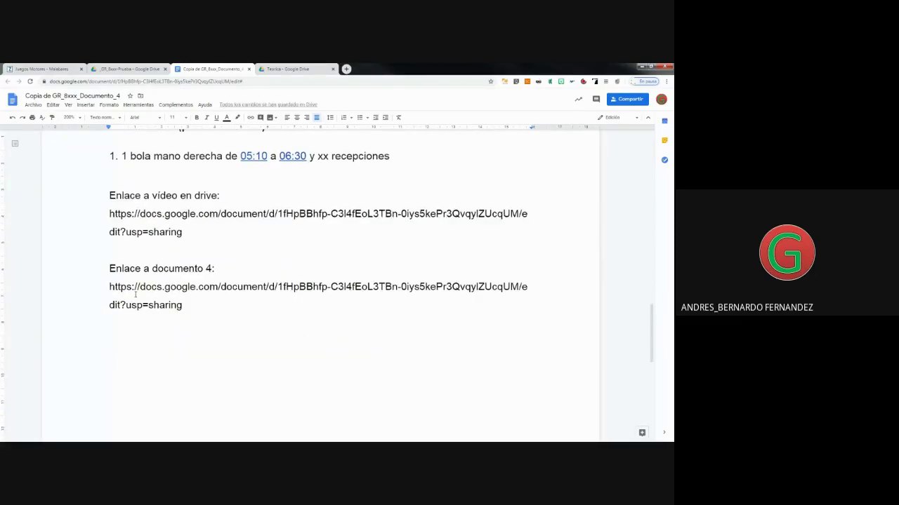
left_click(120, 251)
left_click(253, 158)
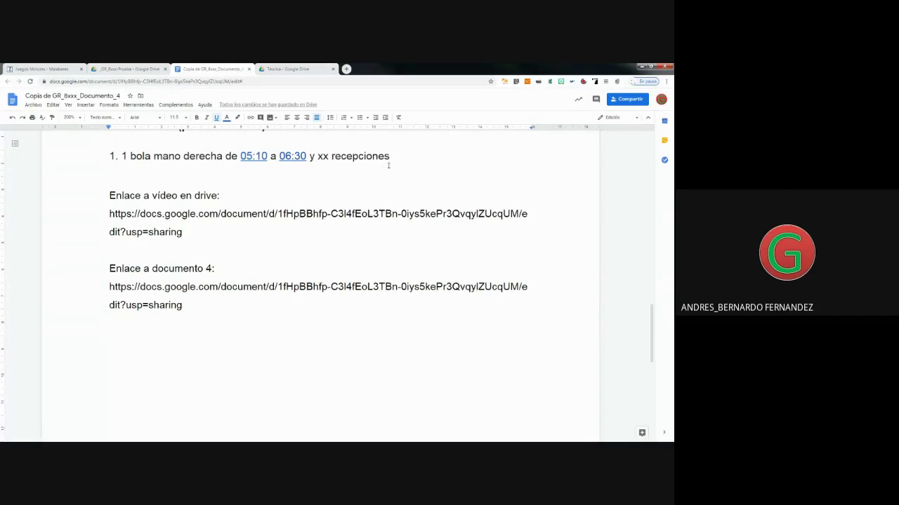
Change item 1's xx placeholder to 26 recepciones.
left_click_drag(389, 157, 131, 156)
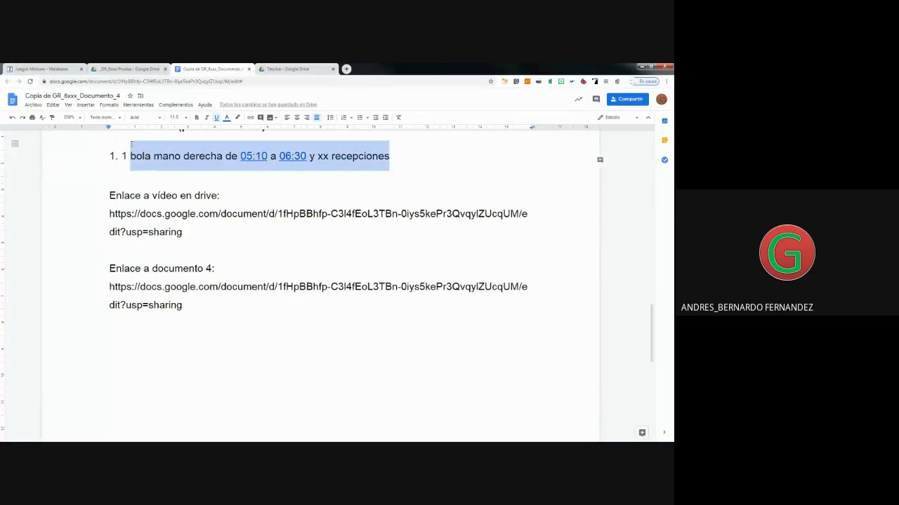
left_click(326, 156)
key("BackSpace")
key("BackSpace")
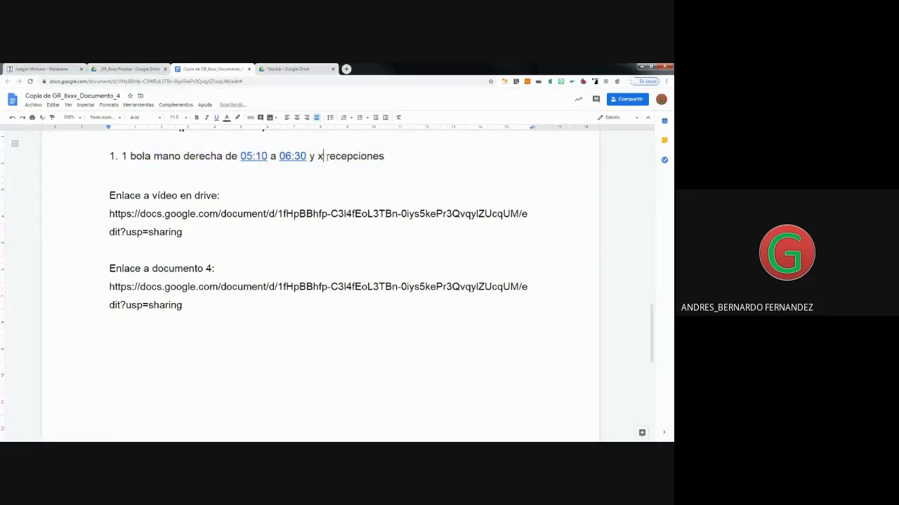
type("26")
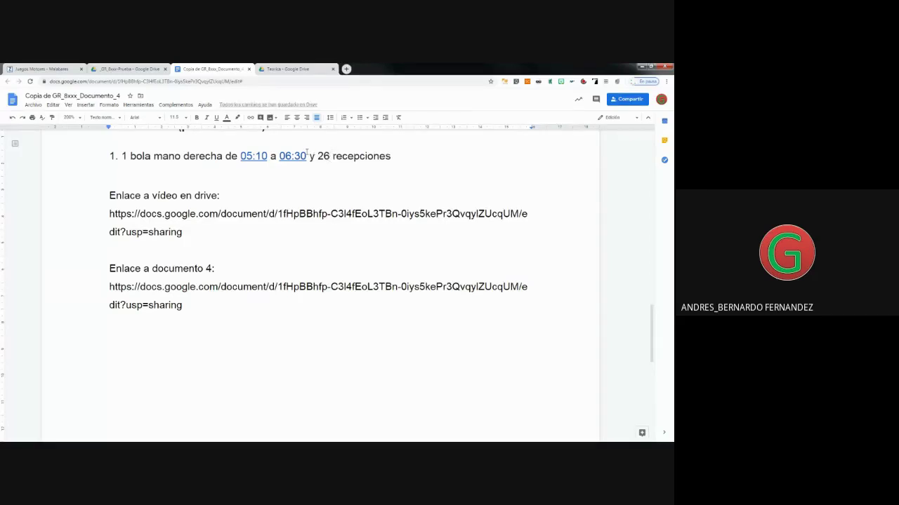
Check where the 05:10 and 06:30 links and the pasted share links point.
left_click(257, 156)
left_click(285, 156)
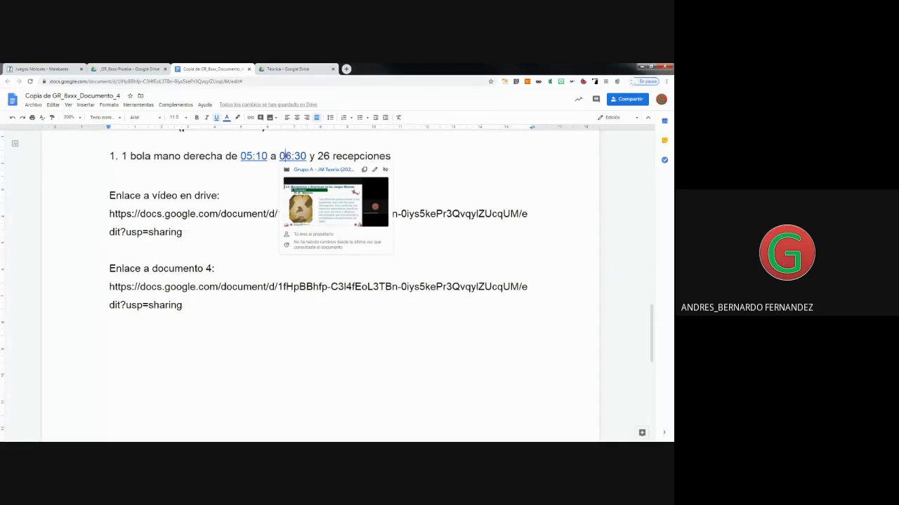
left_click(213, 330)
left_click(177, 231)
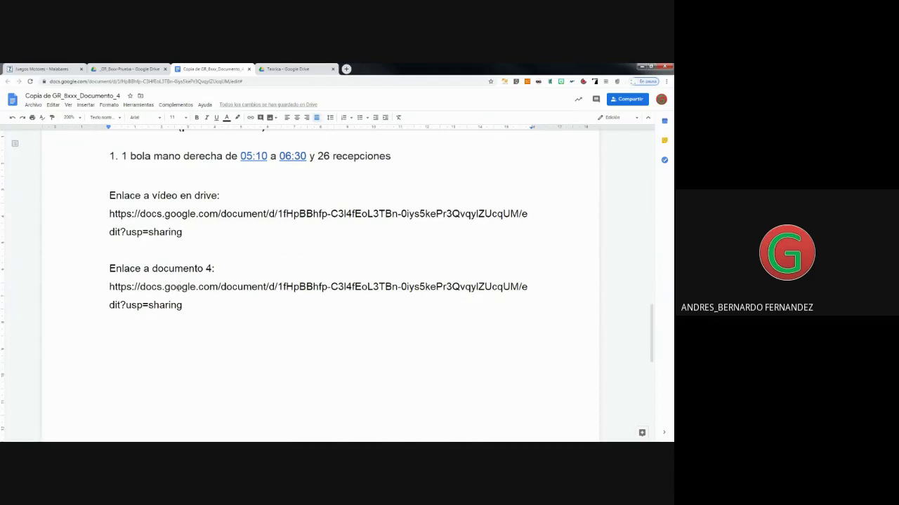
left_click(176, 287)
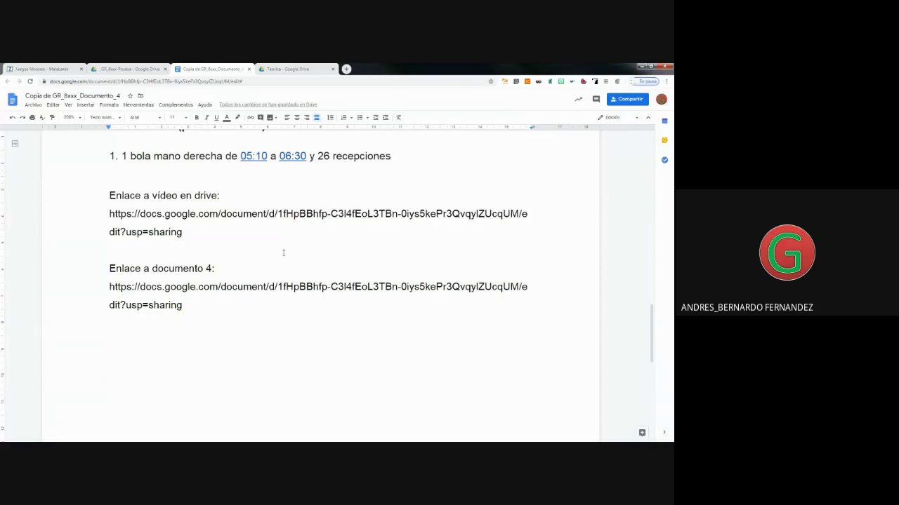
scroll(283, 253, "up", 1)
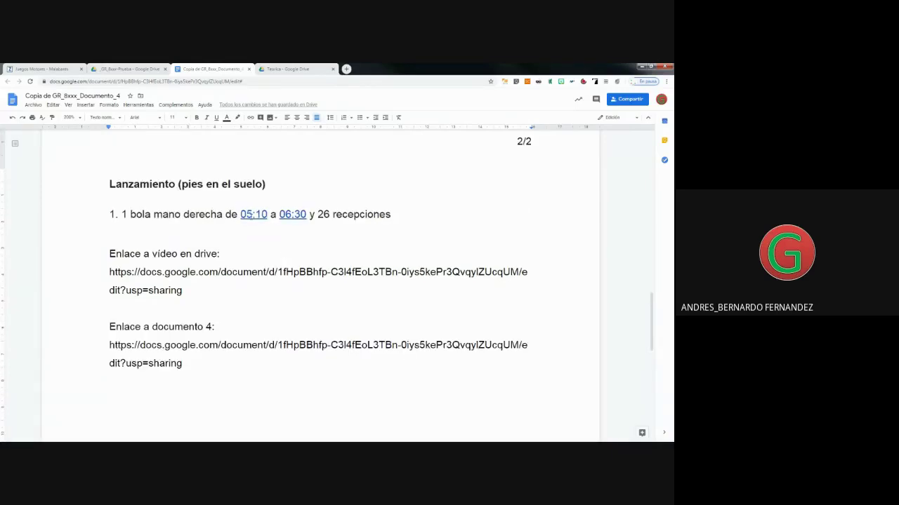
left_click(252, 215)
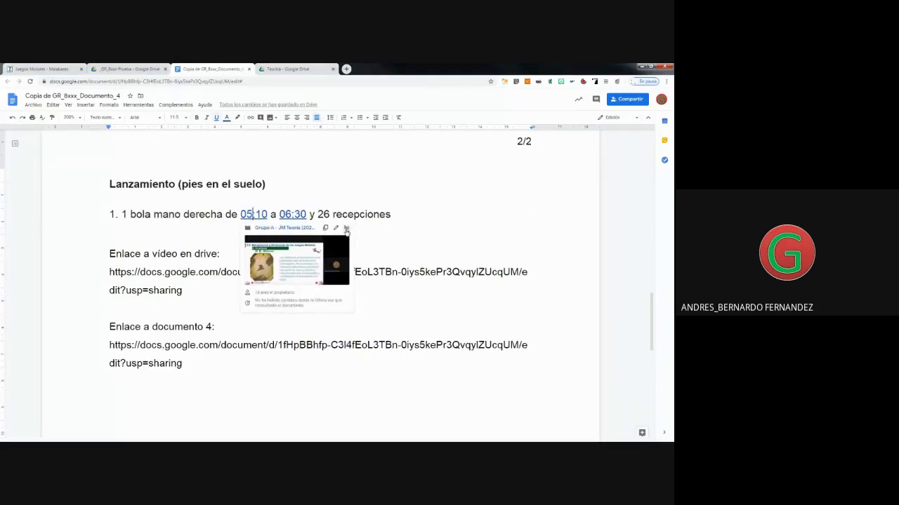
Remove the link from 05:10 and paste the share link on a new line below item 1.
left_click(346, 230)
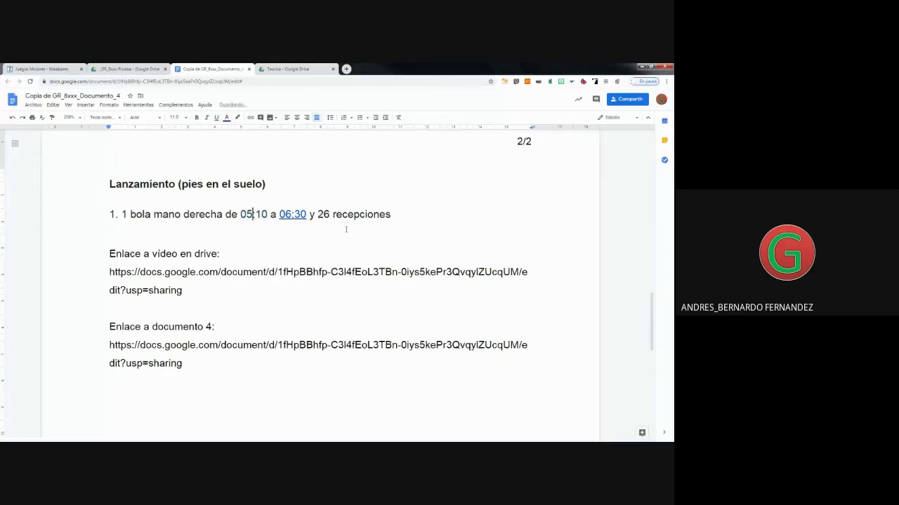
left_click(112, 230)
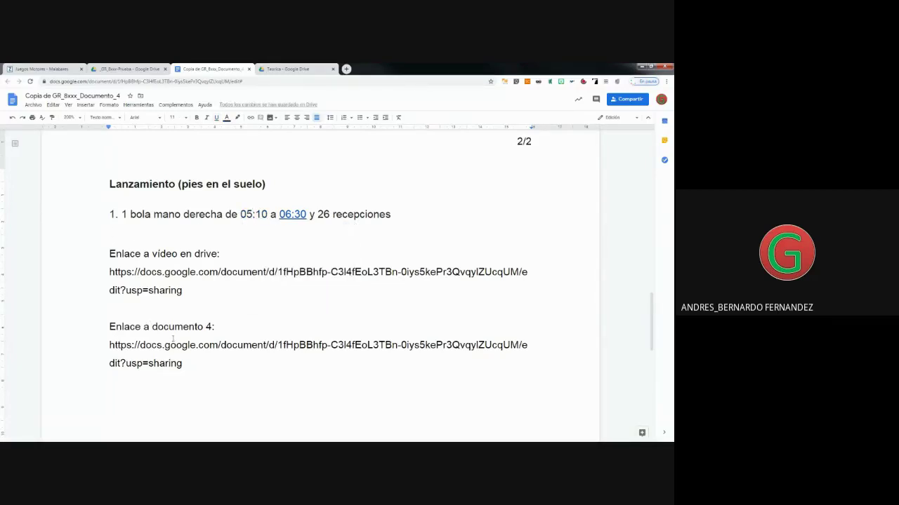
left_click_drag(109, 272, 182, 290)
key("ctrl+c")
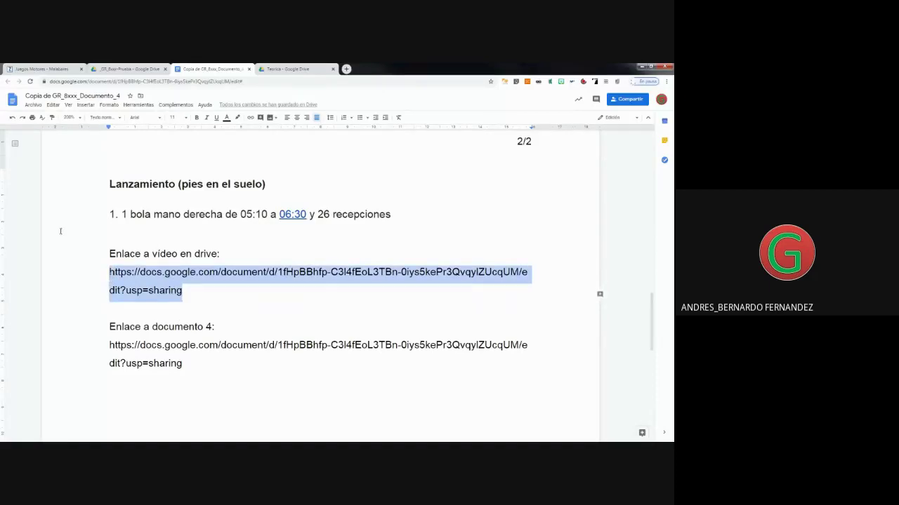
left_click(111, 235)
key("Return")
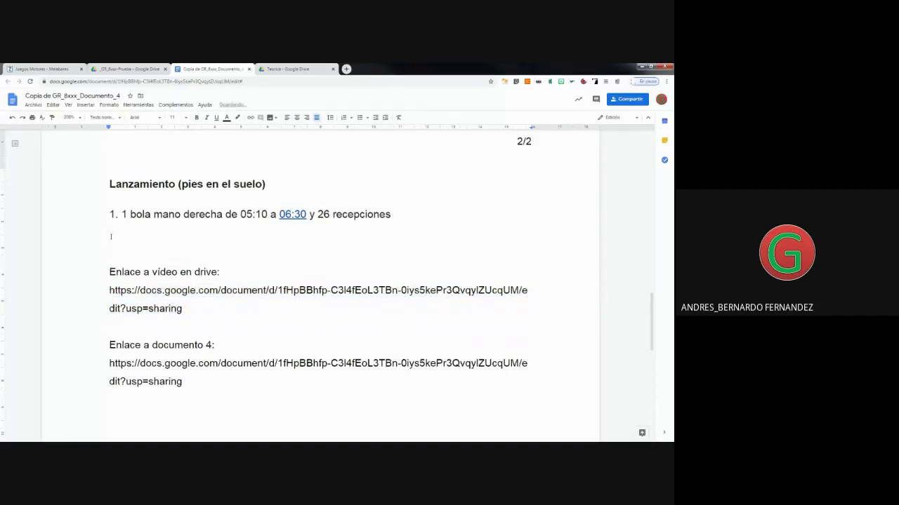
key("ctrl+v")
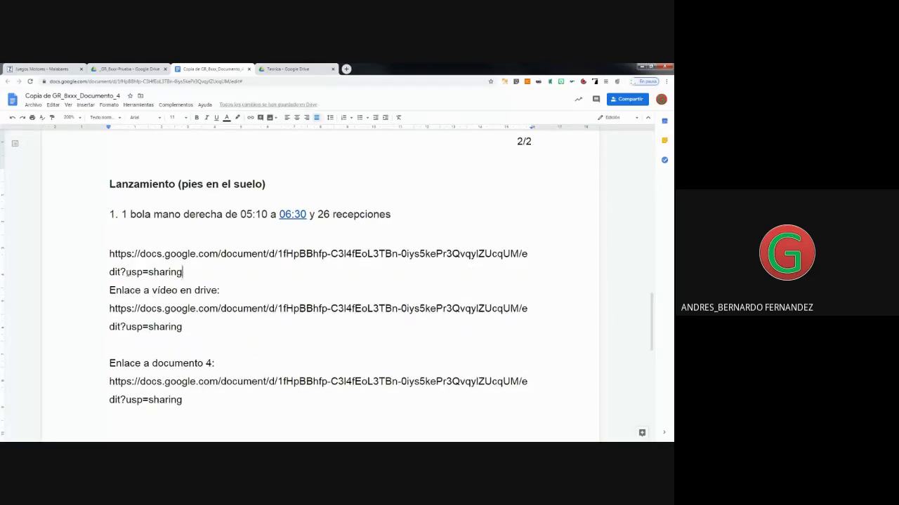
Delete both pasted share links around the 'Enlace a vídeo en drive:' label.
left_click_drag(127, 272, 181, 273)
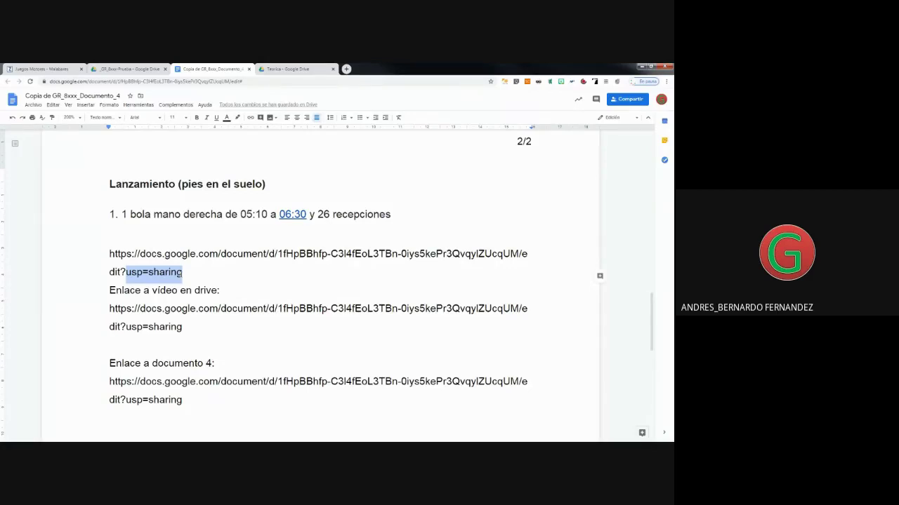
left_click_drag(203, 320, 117, 310)
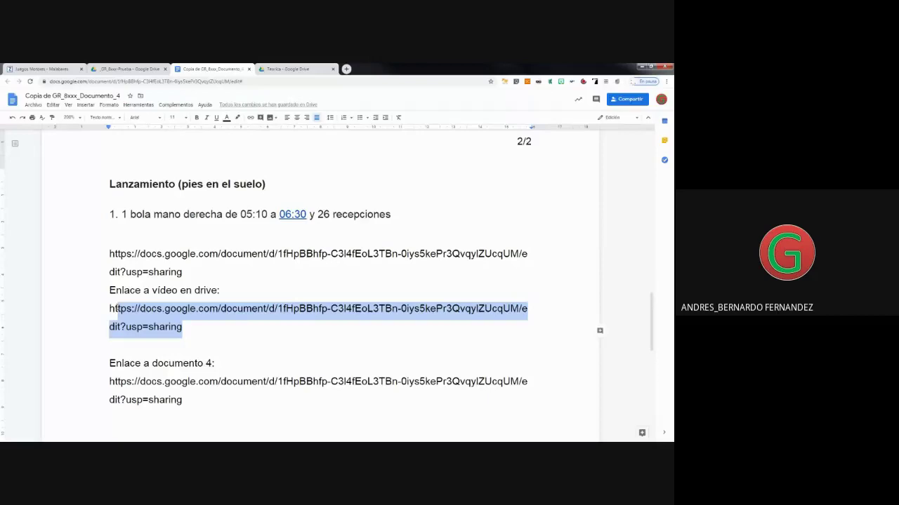
left_click(184, 328)
left_click_drag(182, 327, 109, 308)
key("BackSpace")
left_click_drag(182, 272, 108, 254)
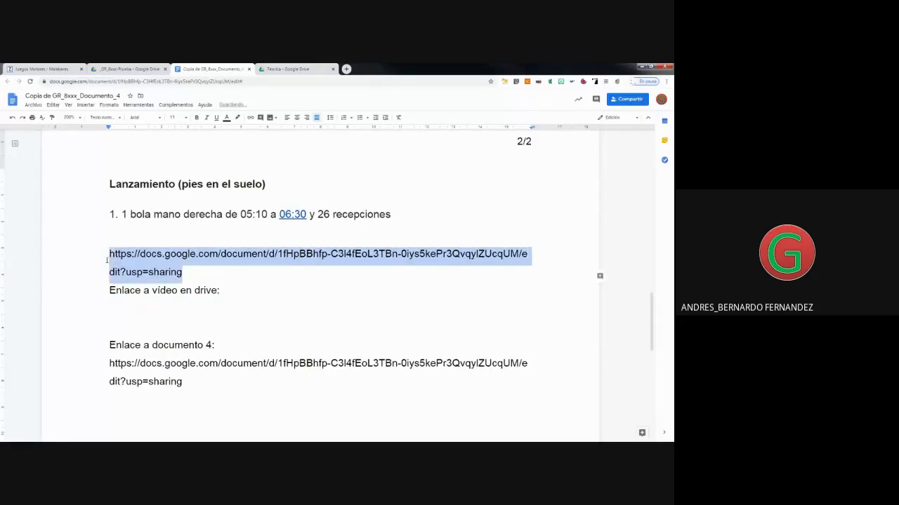
key("BackSpace")
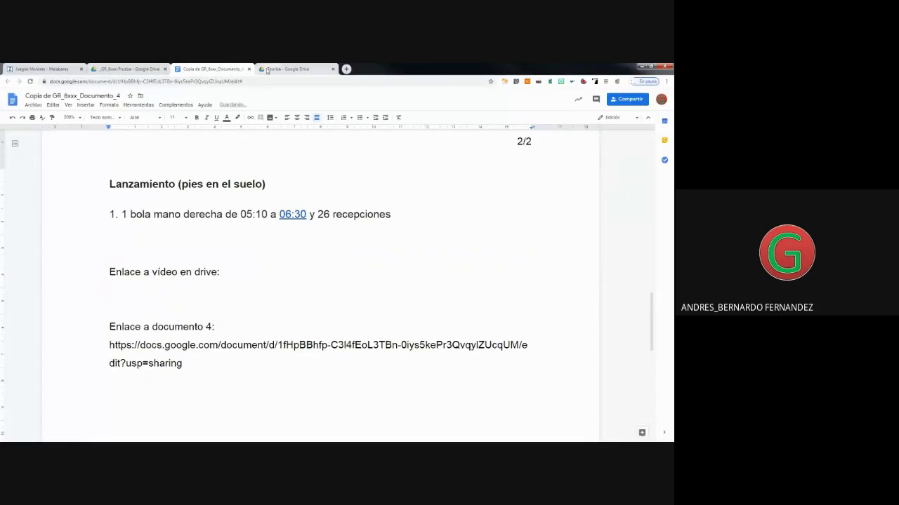
Copy the recording's share link from Drive's full sharing settings, then go back to the log.
left_click(273, 69)
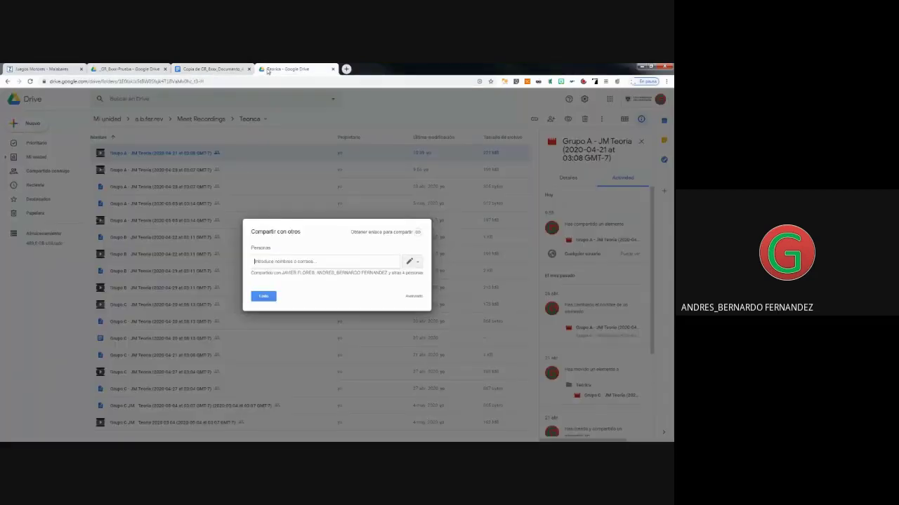
left_click(413, 297)
right_click(360, 197)
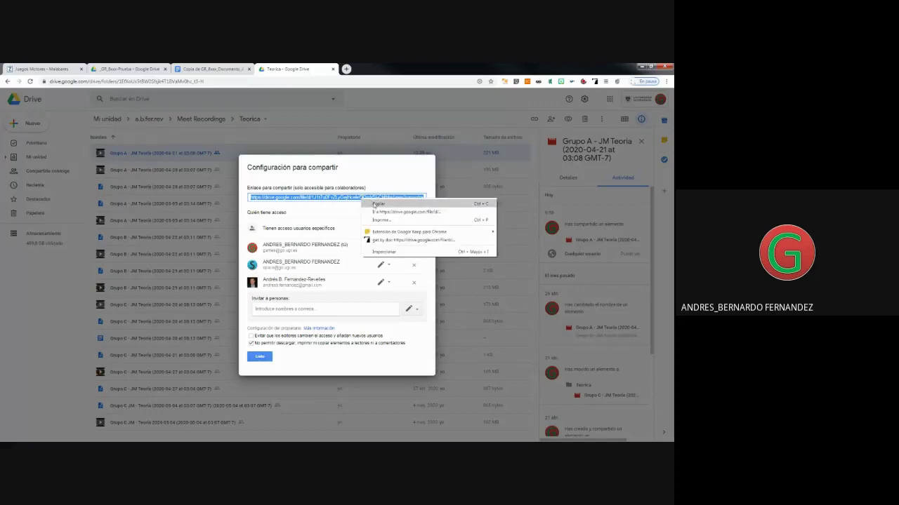
left_click(382, 220)
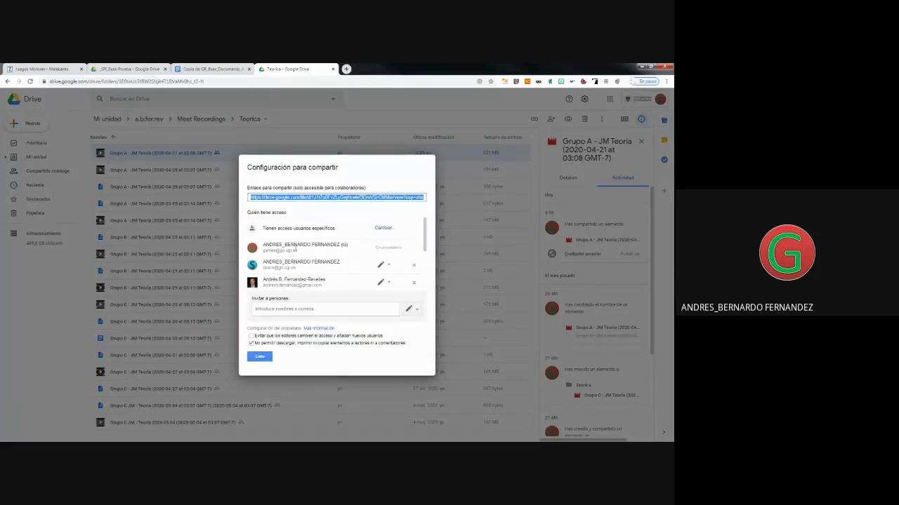
left_click(260, 357)
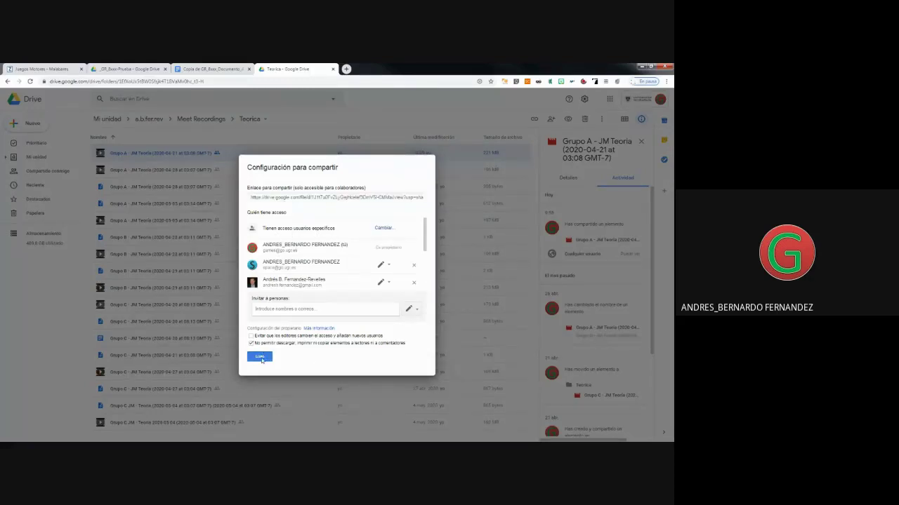
left_click(229, 70)
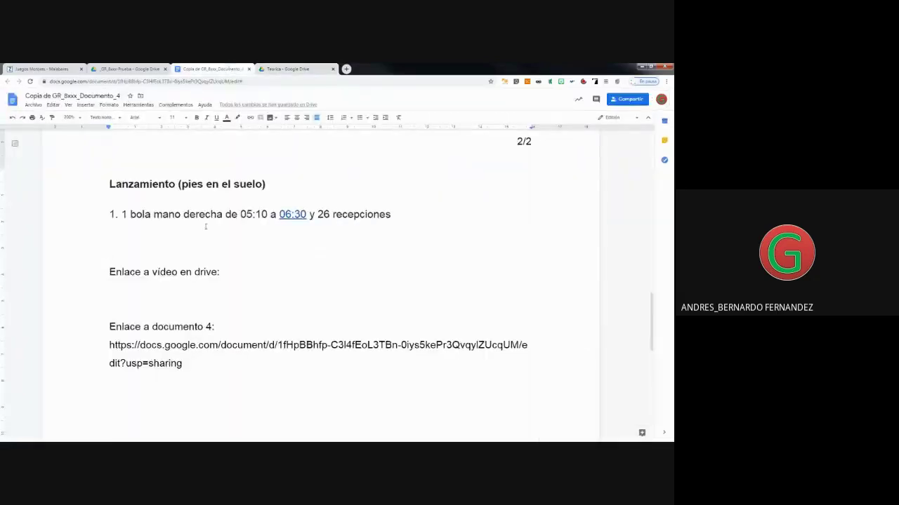
Paste the Drive video link under its label and change its usp=sharing ending to t=310.
left_click(123, 292)
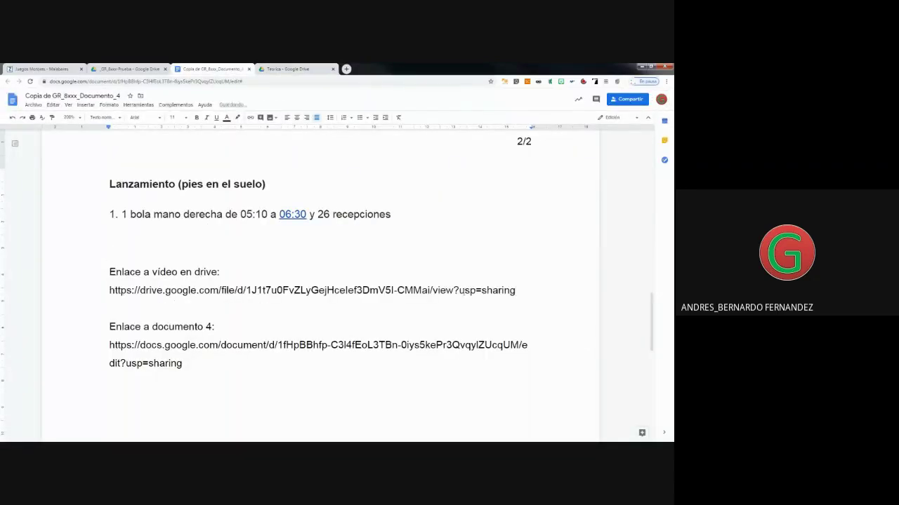
left_click(460, 293)
key("shift+Right")
key("shift+Right")
key("shift+Right")
key("shift+Right")
key("shift+Right")
key("shift+Right")
key("shift+Right")
key("shift+Right")
key("shift+Right")
key("shift+Right")
key("shift+Right")
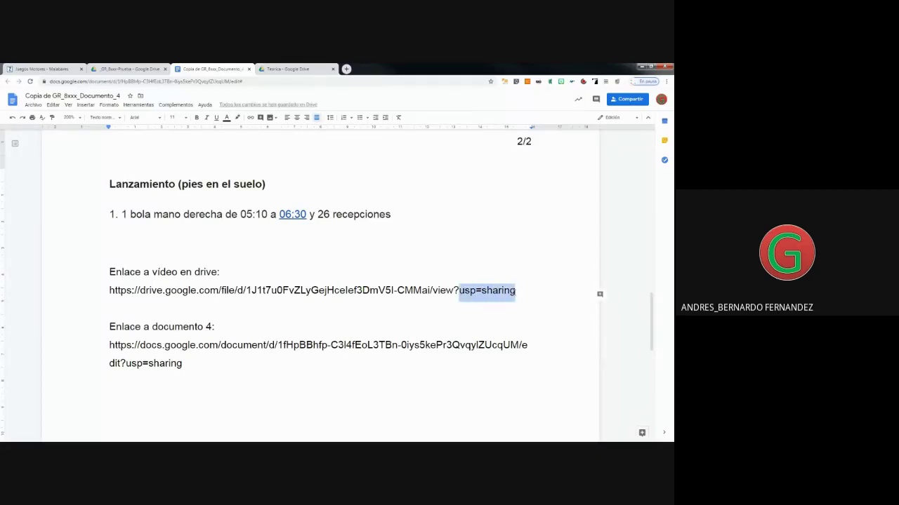
key("BackSpace")
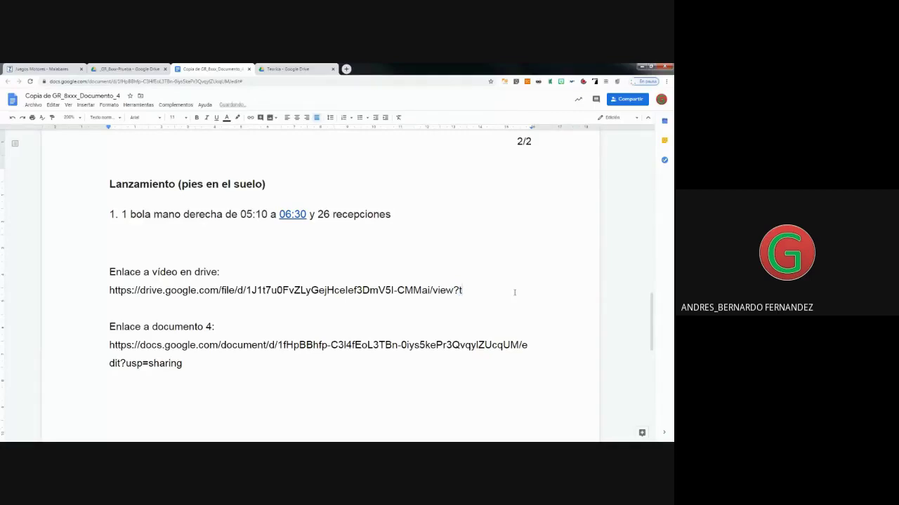
type("t=")
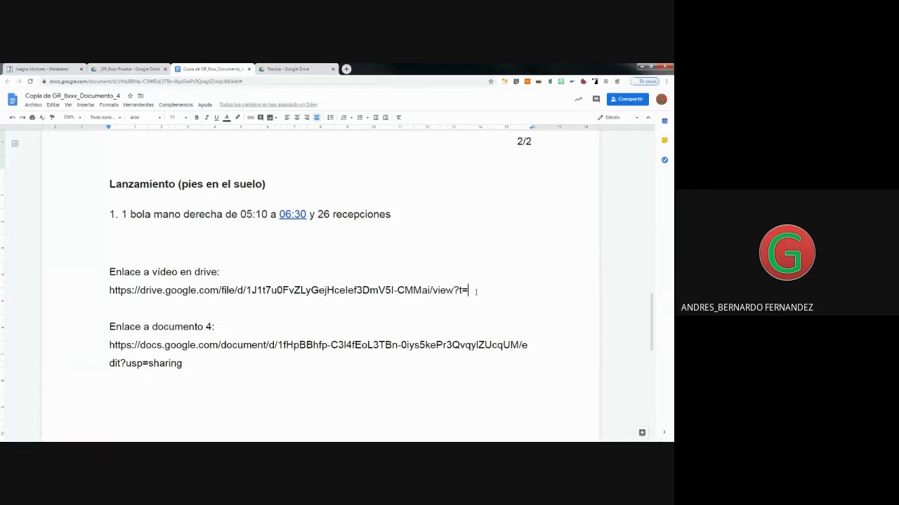
type("310")
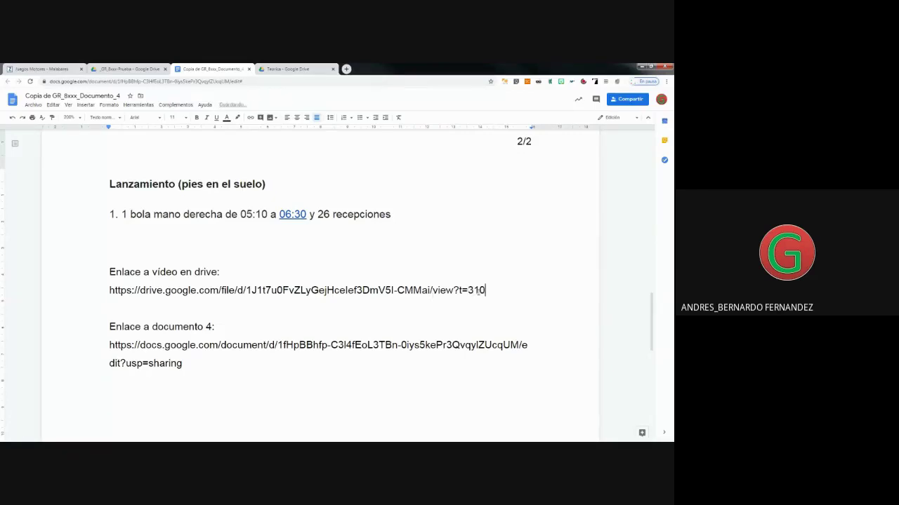
Link 05:10 in item 1 to the timed video URL ending in t=310.
left_click_drag(495, 288, 106, 293)
key("ctrl+c")
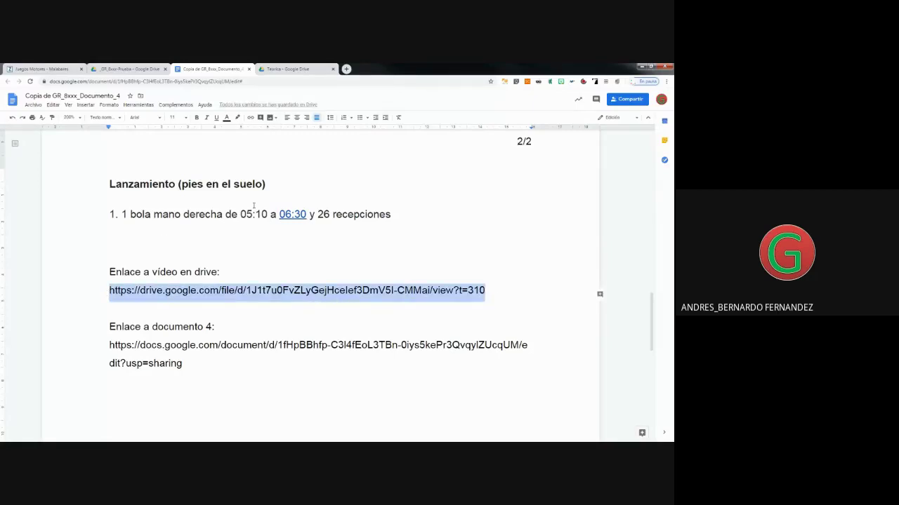
left_click_drag(267, 214, 241, 214)
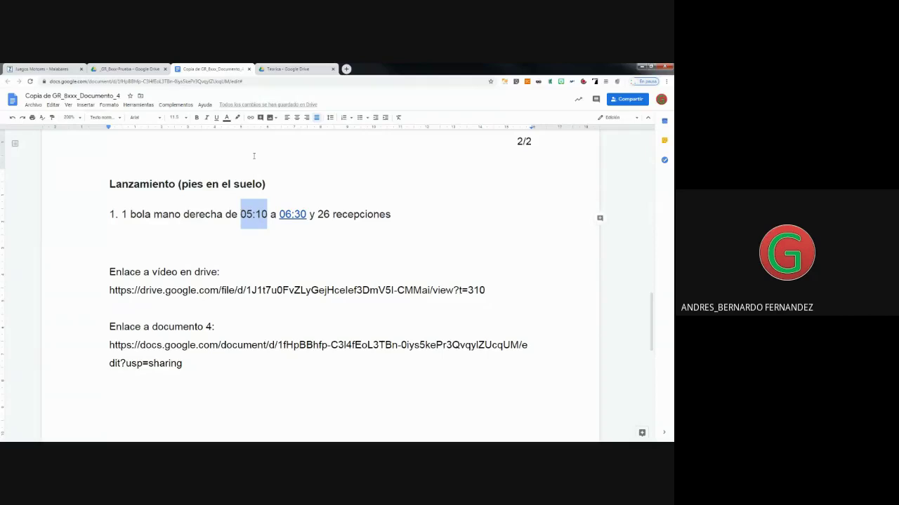
left_click(250, 118)
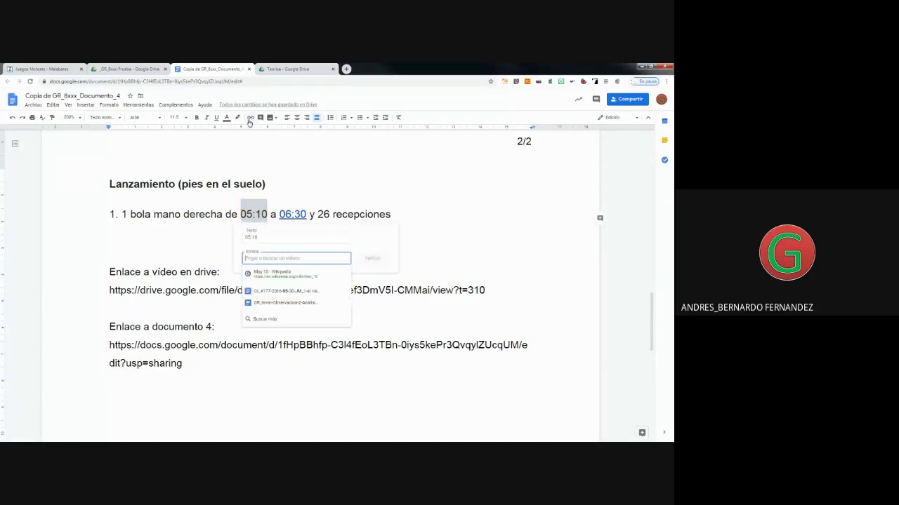
key("ctrl+v")
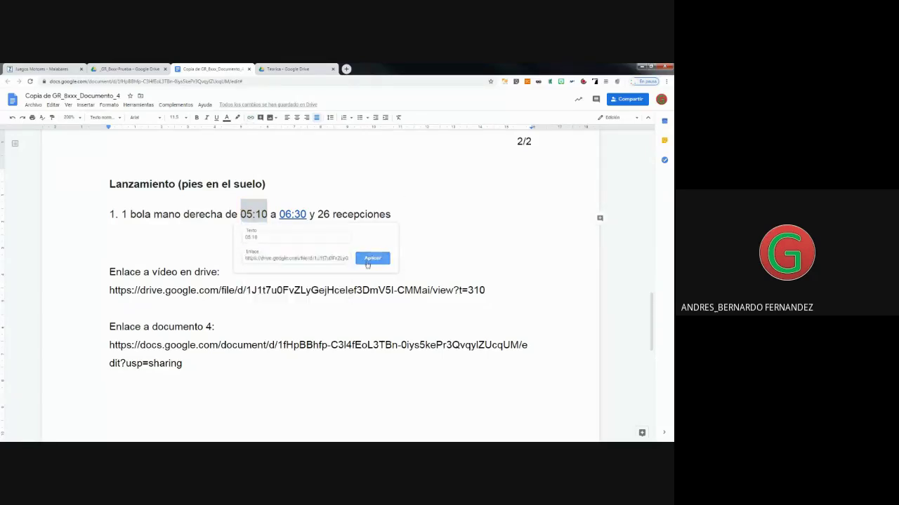
left_click(372, 258)
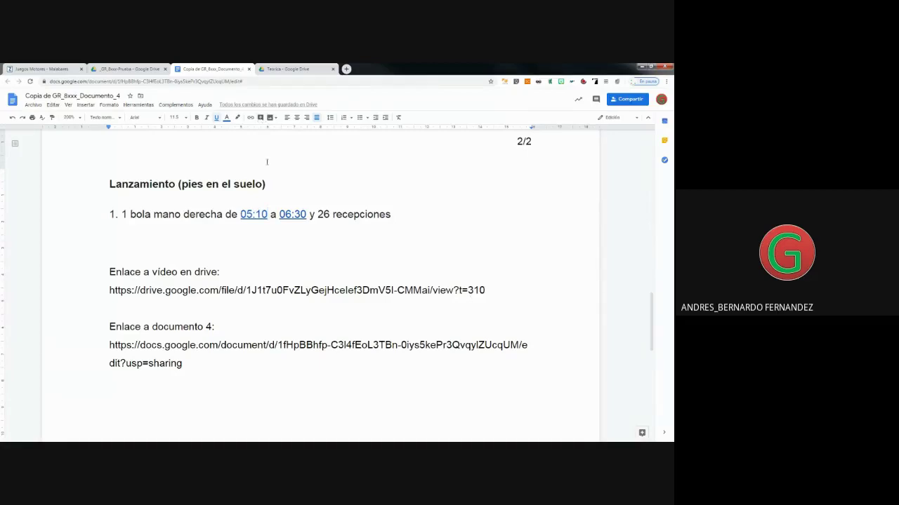
left_click(297, 70)
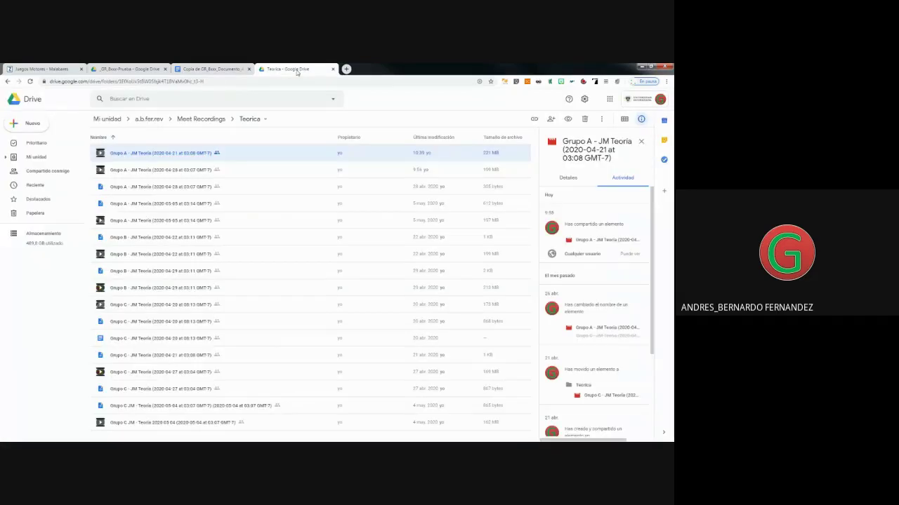
Copy the Grupo A 2020-04-21 recording's share link via Compartir > Avanzado, then return to the log.
right_click(121, 153)
left_click(153, 190)
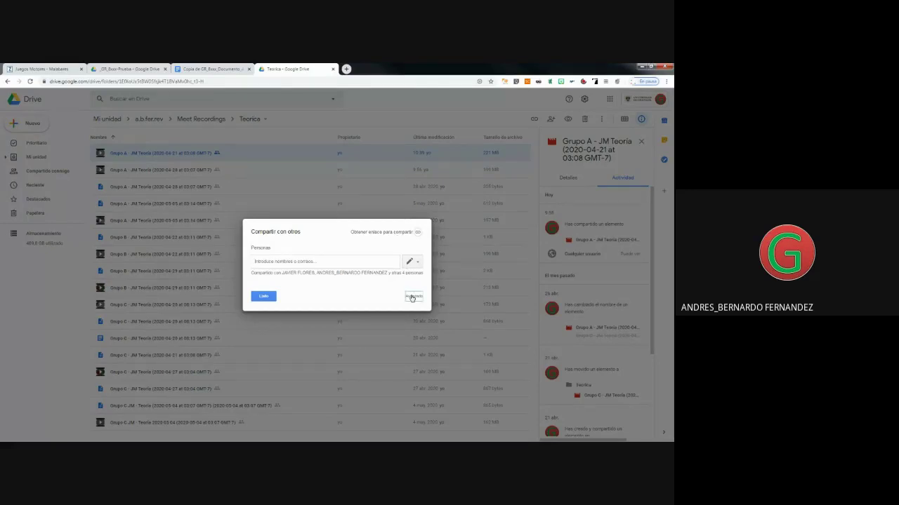
left_click(414, 297)
right_click(337, 199)
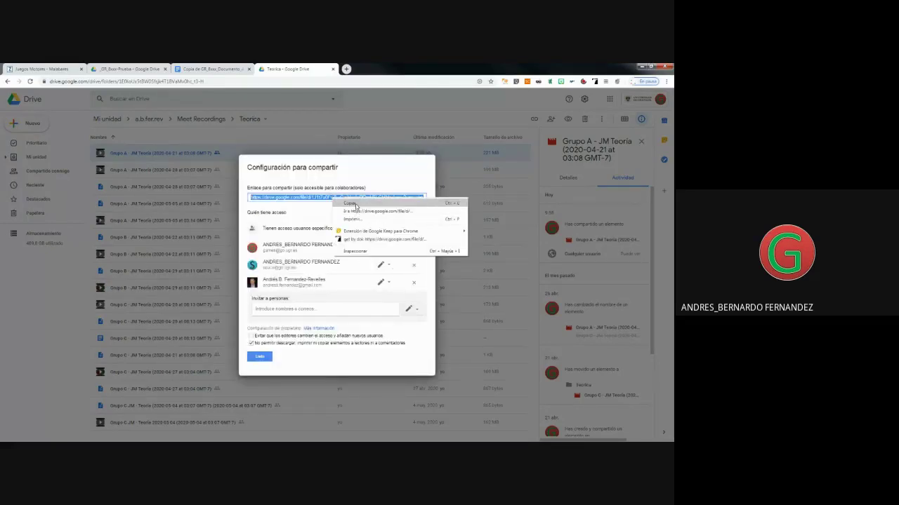
left_click(350, 203)
left_click(259, 357)
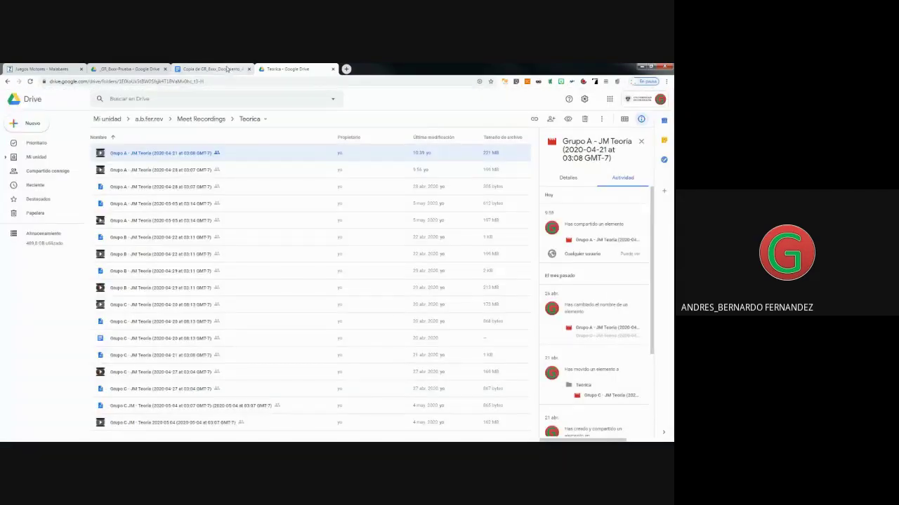
left_click(229, 71)
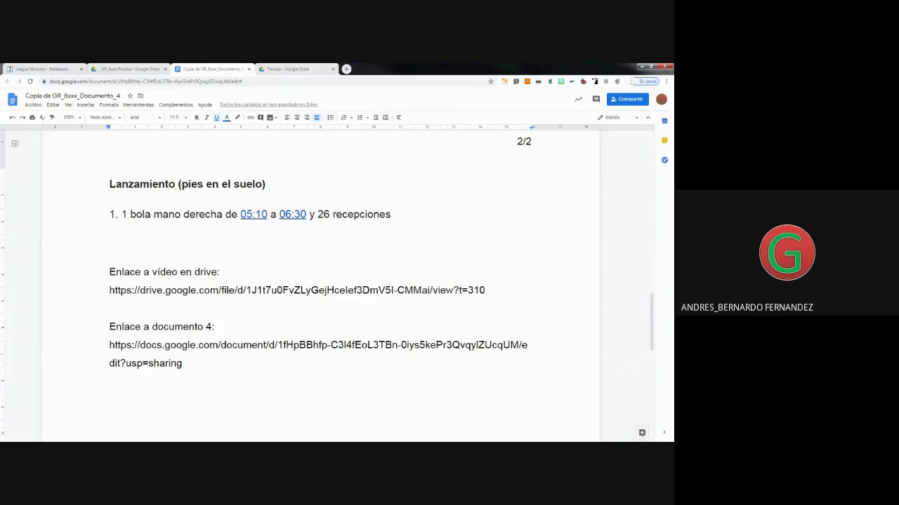
Insert a new 'Enlace a vídeo en drive:' label above the existing one, correcting video to vídeo.
scroll(155, 312, "down", 2)
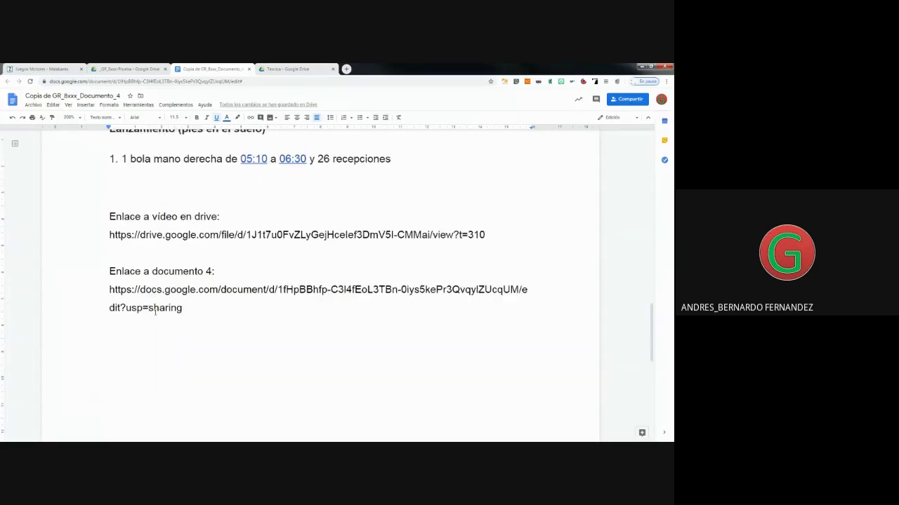
left_click(109, 214)
key("Return")
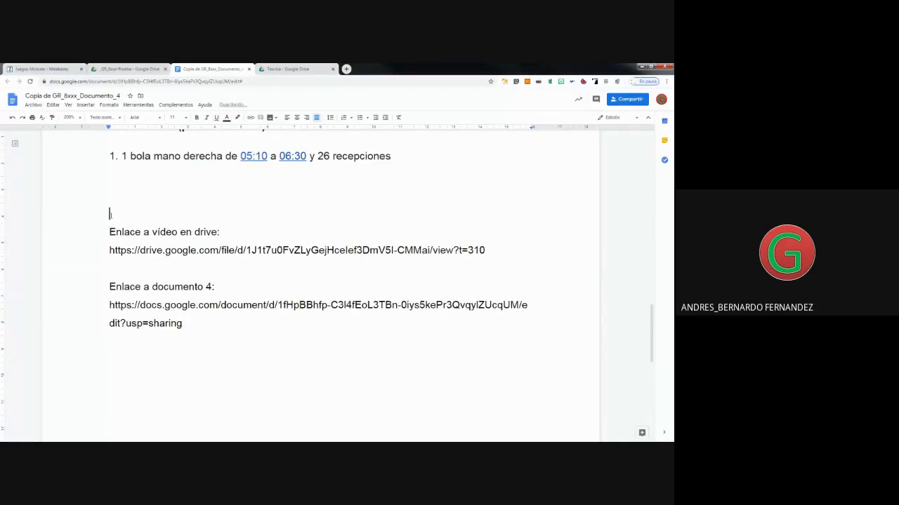
key("Up")
type("Ena")
key("BackSpace")
type("lace a video en drive")
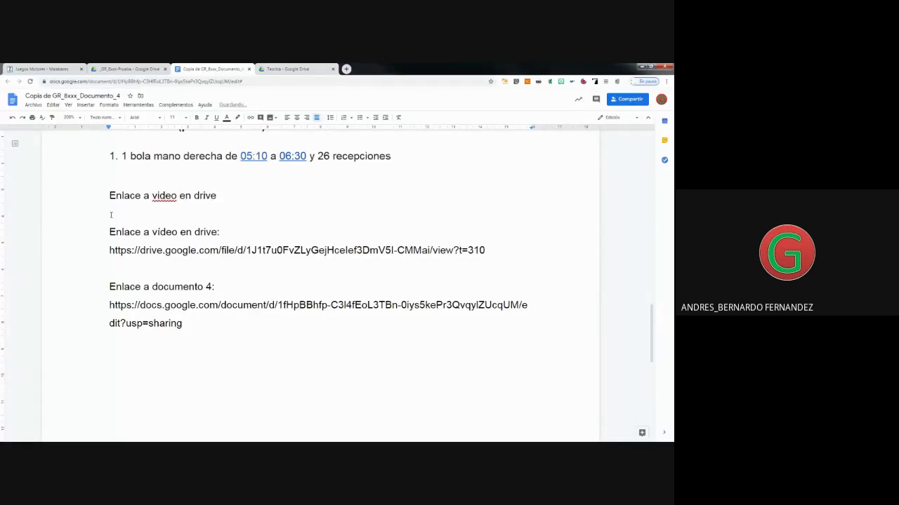
right_click(159, 198)
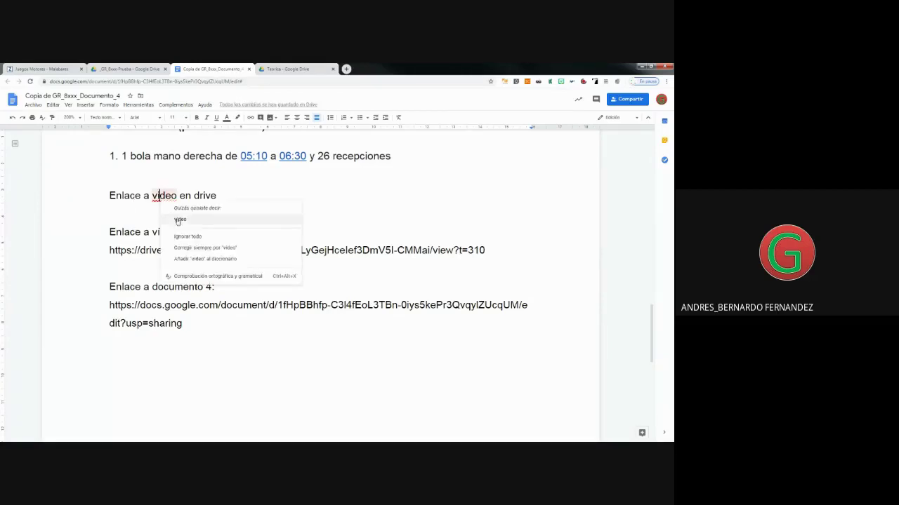
left_click(180, 219)
left_click(224, 193)
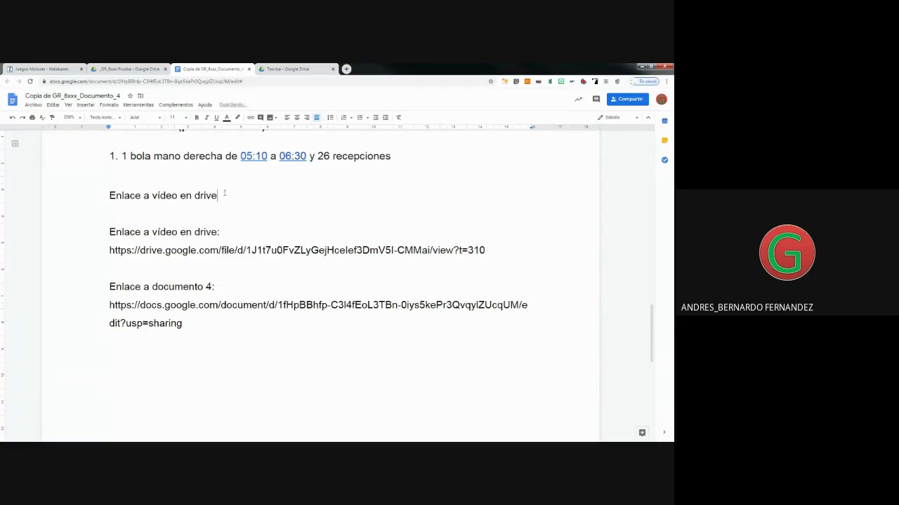
type(":")
Relabel the old heading 'Enlace a vídeo en drive con punto de tiempo:' and paste the plain link under the new one.
left_click(231, 231)
key("BackSpace")
type("con punto de tiempo:")
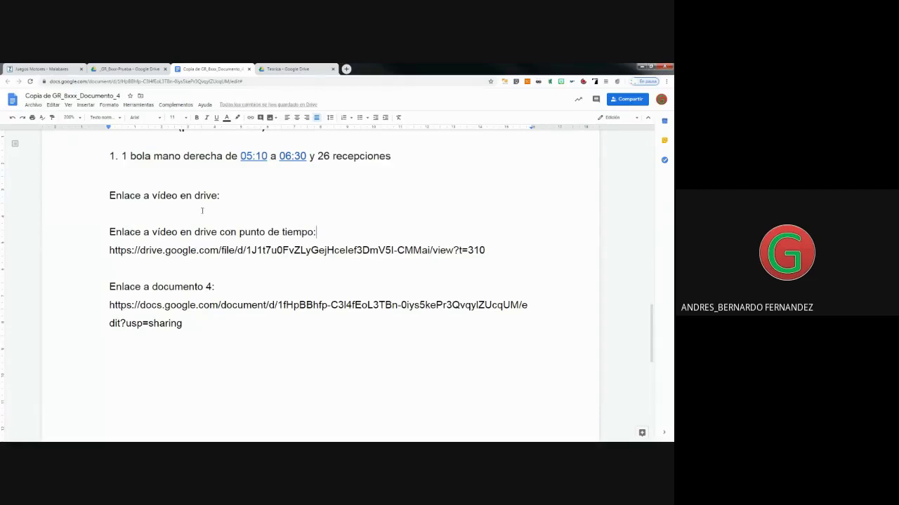
left_click(176, 213)
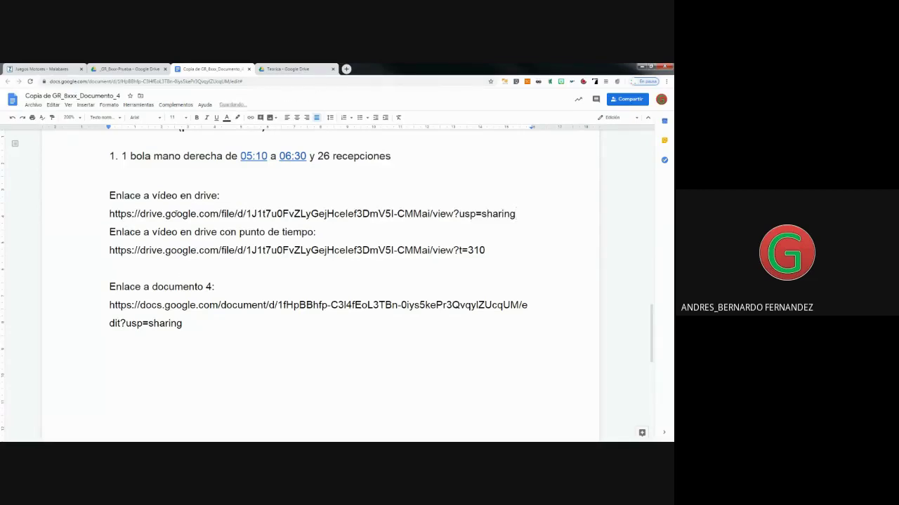
Add a blank line before the timed-link label and select the 'Enlace a documento 4' block.
left_click(110, 232)
key("Return")
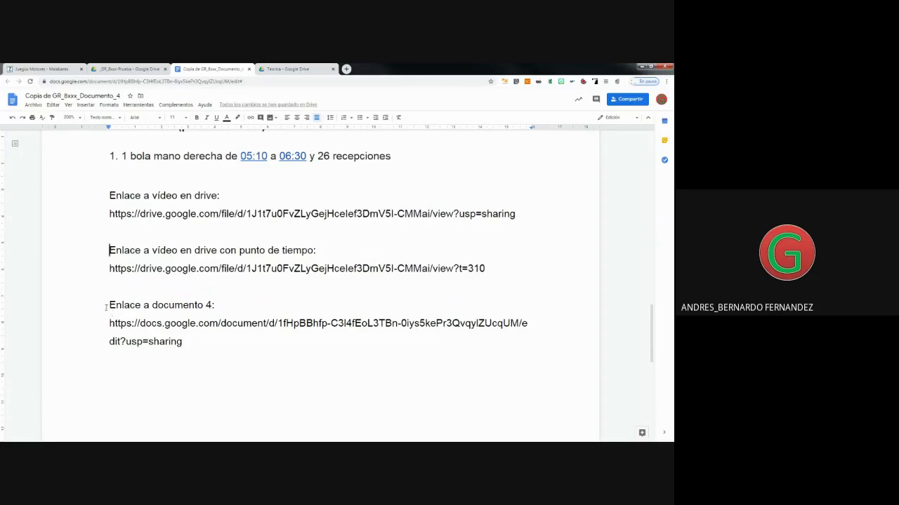
left_click_drag(109, 305, 217, 346)
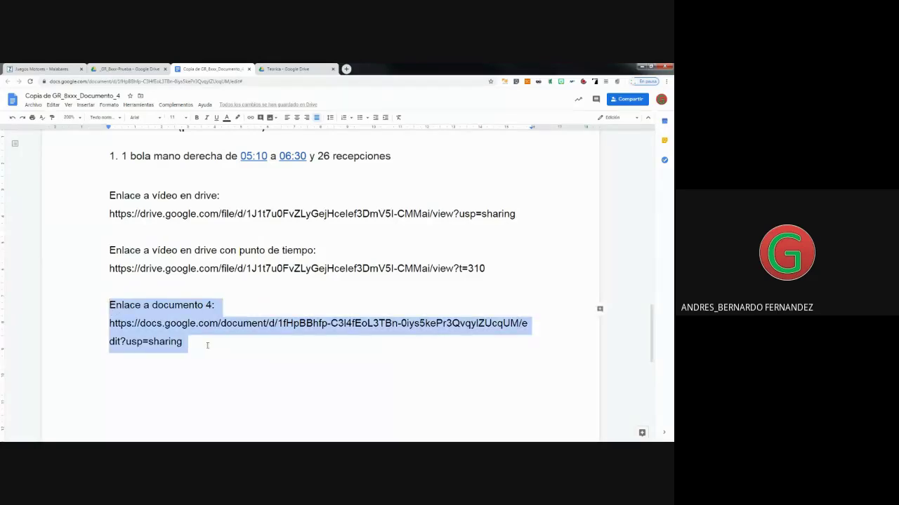
Move the 'Enlace a documento 4' block to sit right under the first video link.
right_click(163, 333)
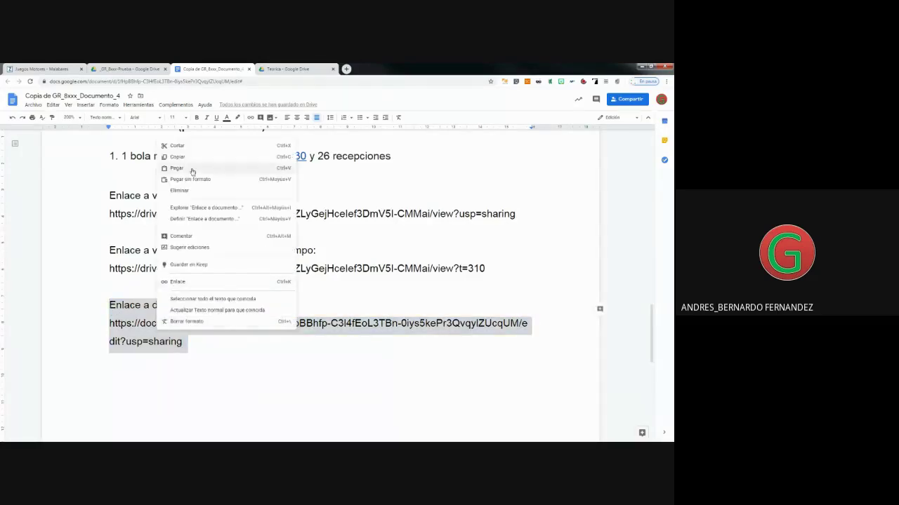
left_click(183, 148)
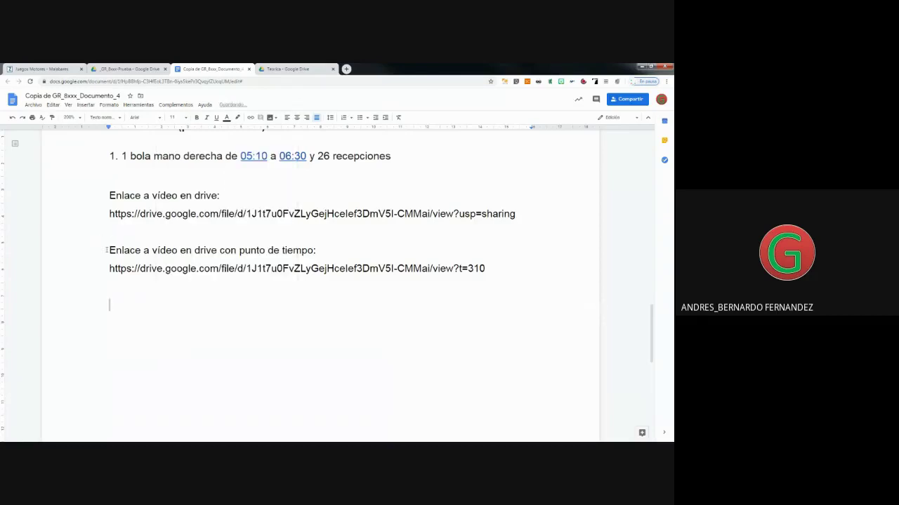
left_click(109, 250)
key("Return")
left_click(110, 238)
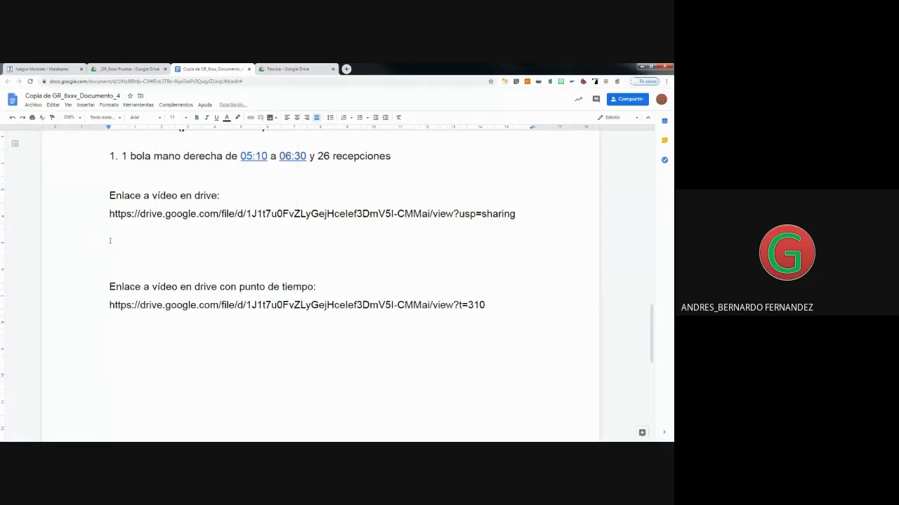
key("Return")
key("ctrl+v")
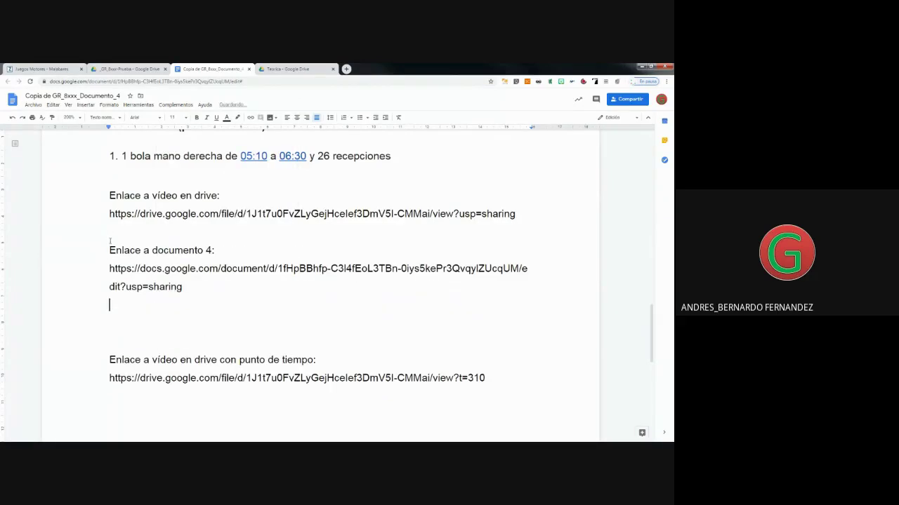
key("Delete")
Number the three link headings 1., 2. and 3. and remove the extra blank line before the third.
left_click(106, 195)
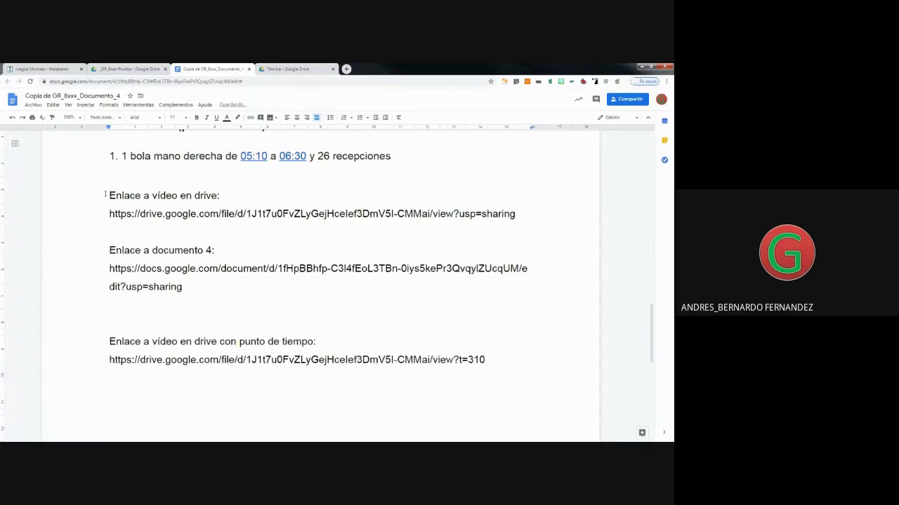
type("1.")
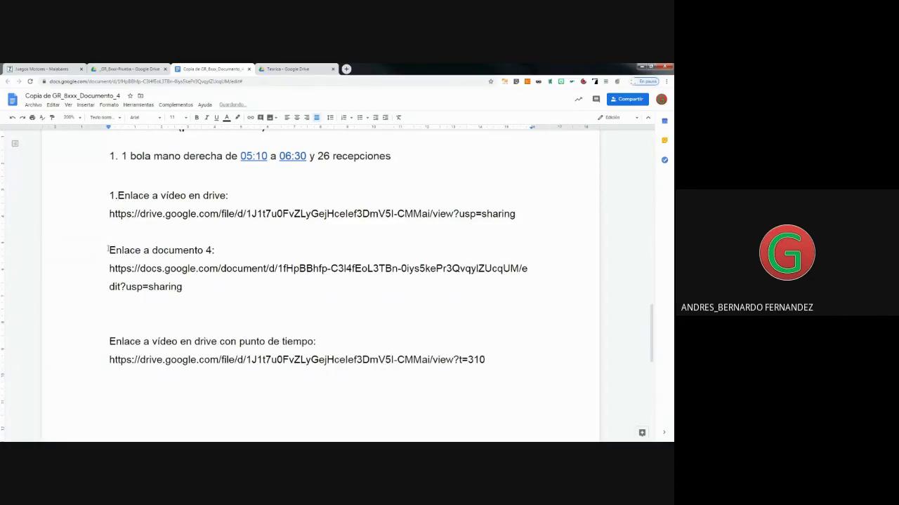
left_click(108, 250)
type("2.")
left_click(110, 342)
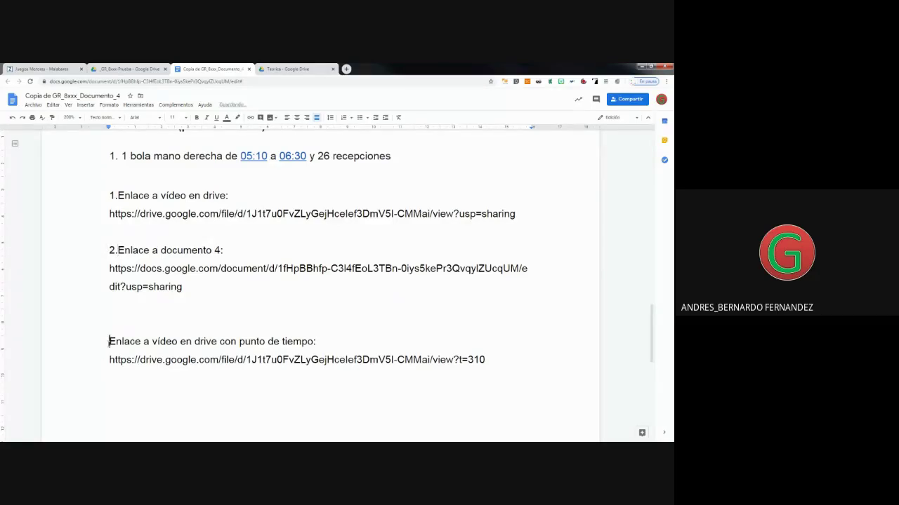
type("3.")
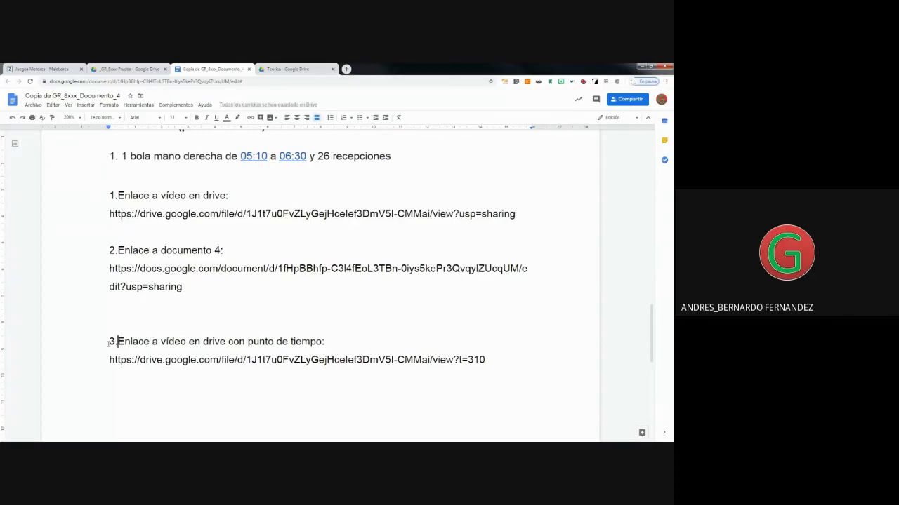
left_click(112, 307)
key("Delete")
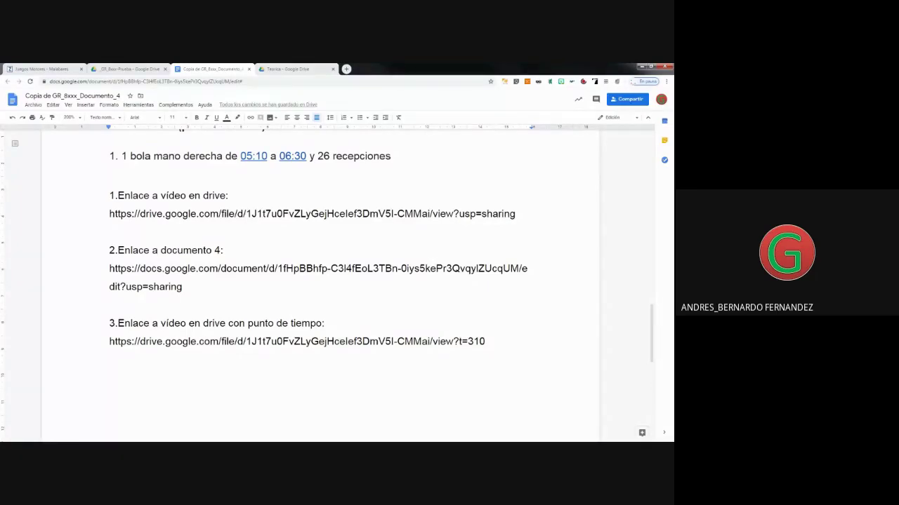
left_click(31, 107)
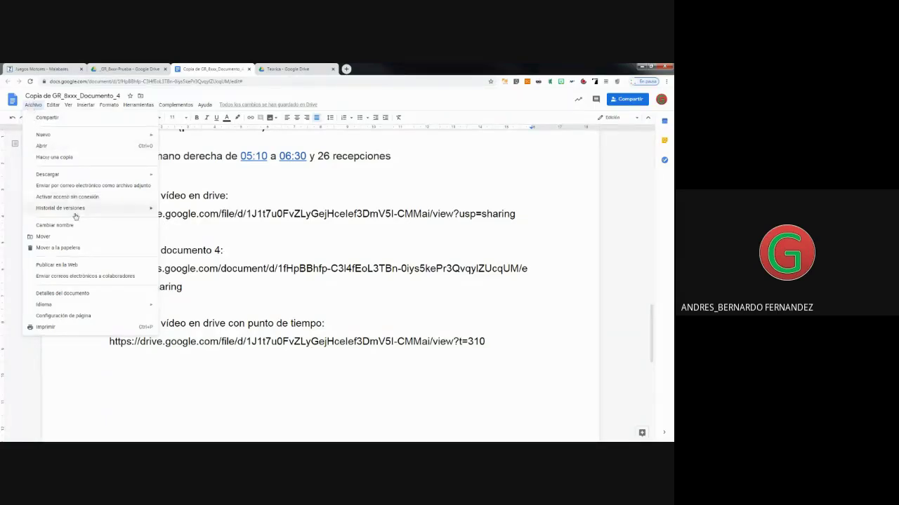
mouse_move(77, 208)
left_click(173, 223)
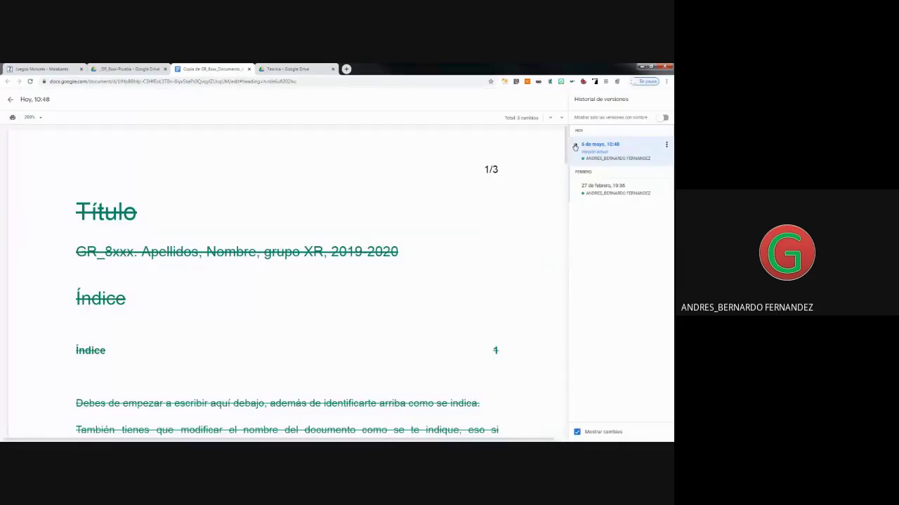
left_click(575, 147)
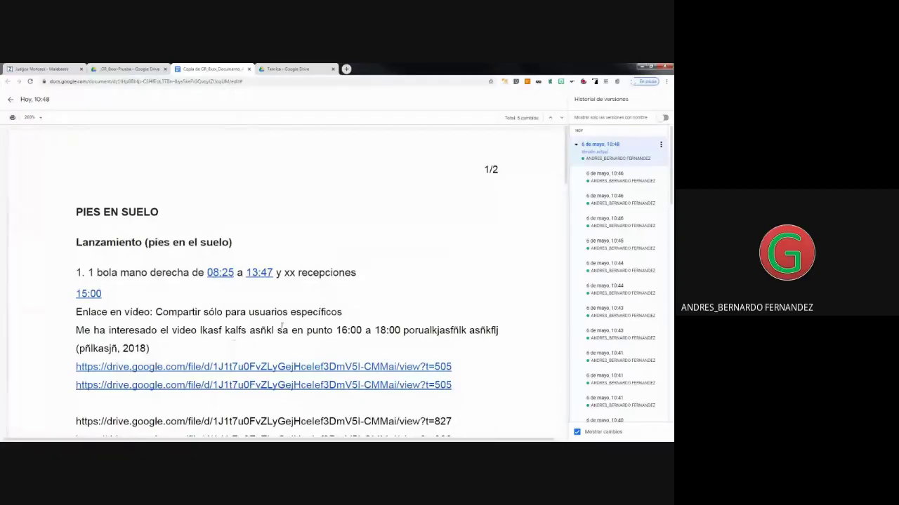
scroll(280, 327, "down", 2)
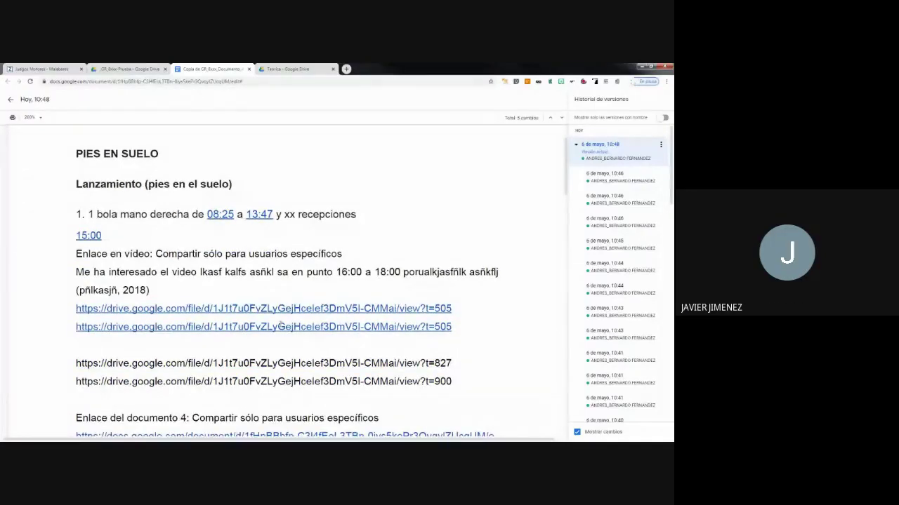
scroll(280, 327, "up", 2)
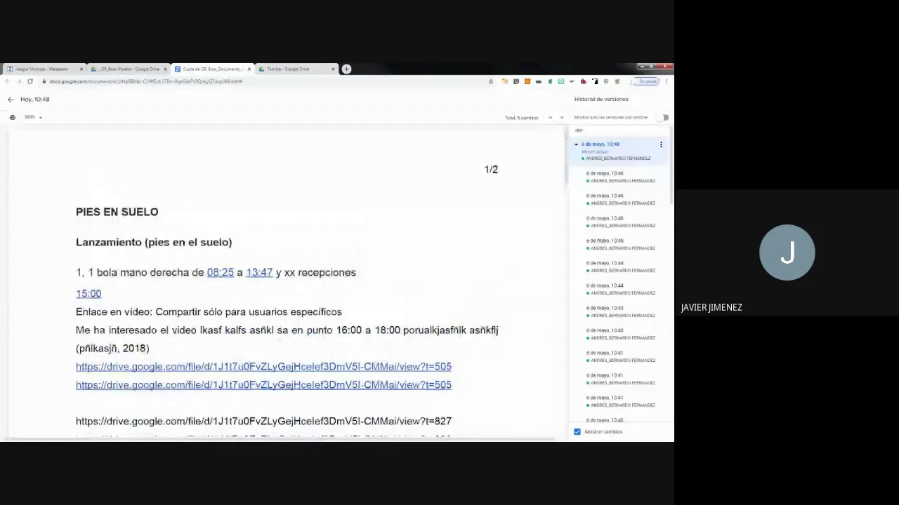
left_click(10, 100)
scroll(302, 337, "down", 3)
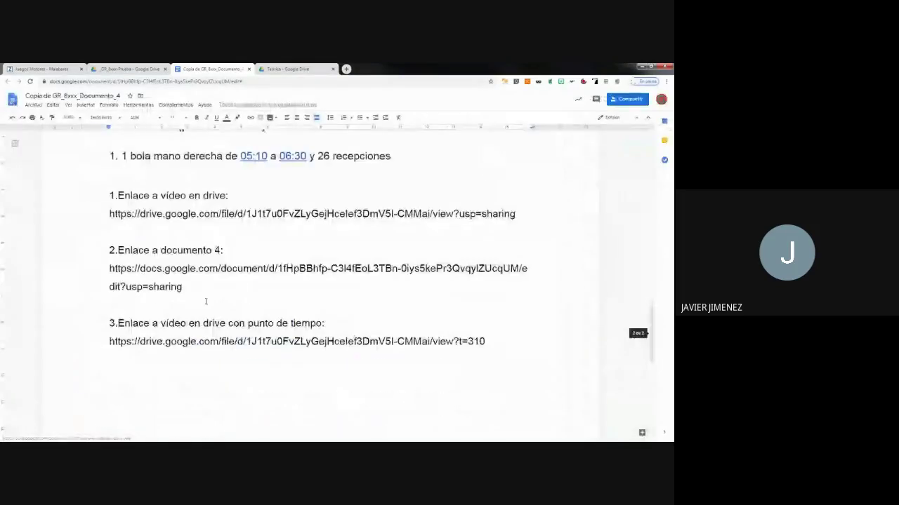
left_click_drag(509, 341, 100, 354)
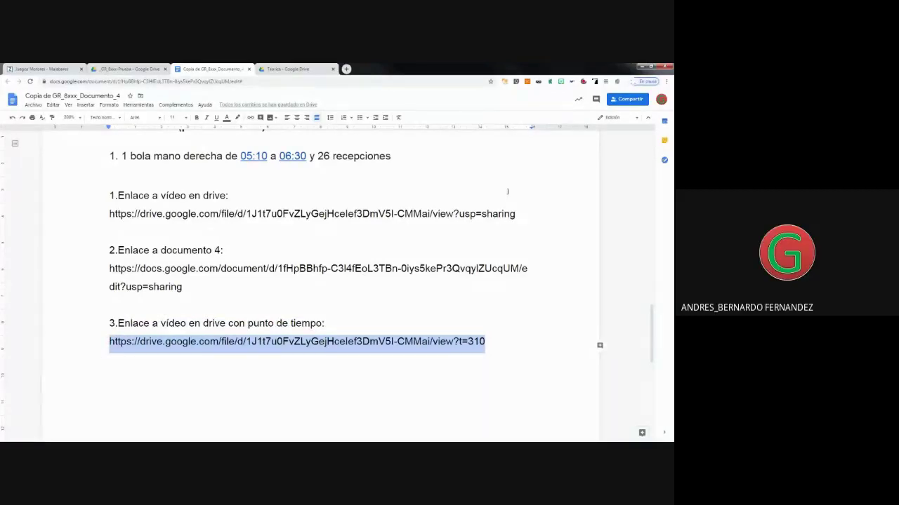
left_click_drag(519, 212, 107, 215)
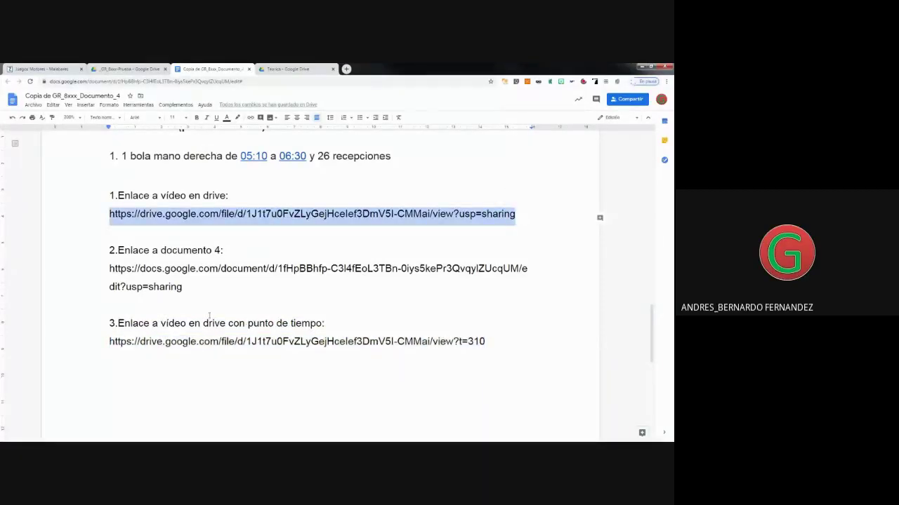
left_click_drag(184, 287, 108, 268)
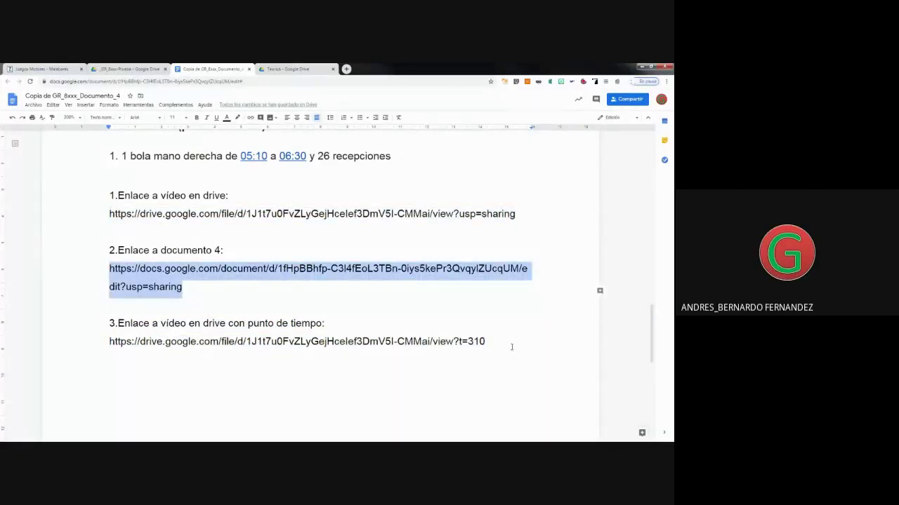
left_click_drag(511, 347, 70, 349)
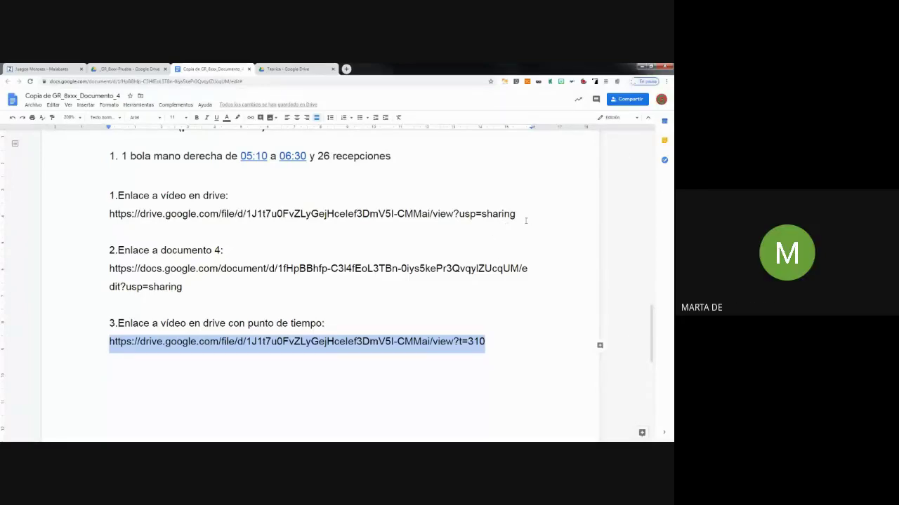
Copy the first video link URL and go to the Juegos Motores Malabares site page.
left_click_drag(525, 220, 112, 219)
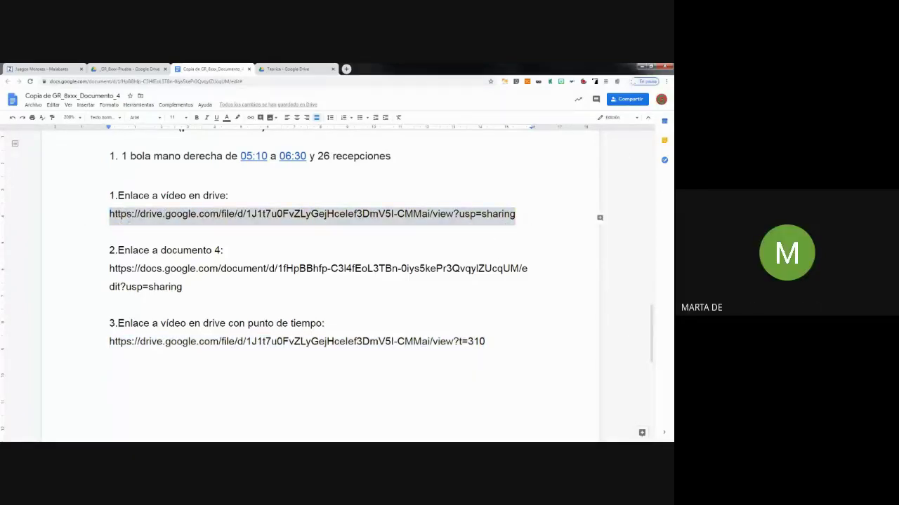
right_click(129, 219)
left_click(151, 236)
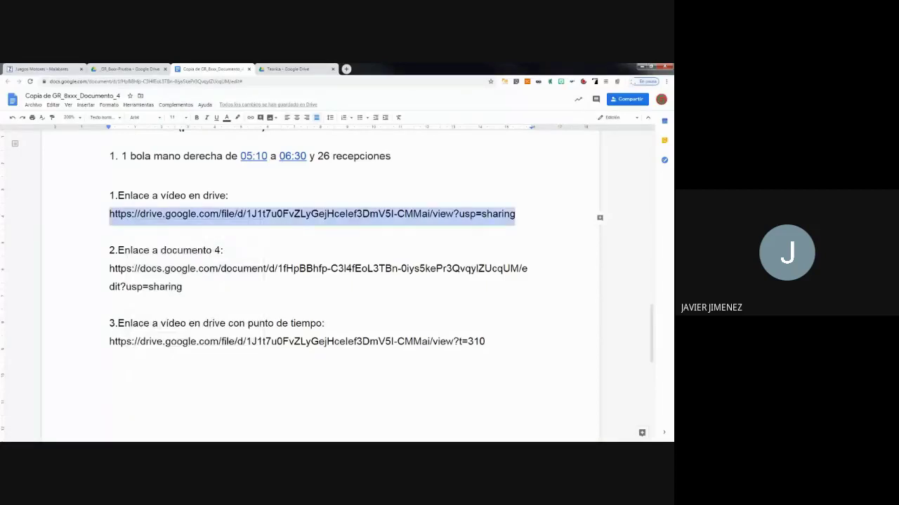
key("alt+Tab")
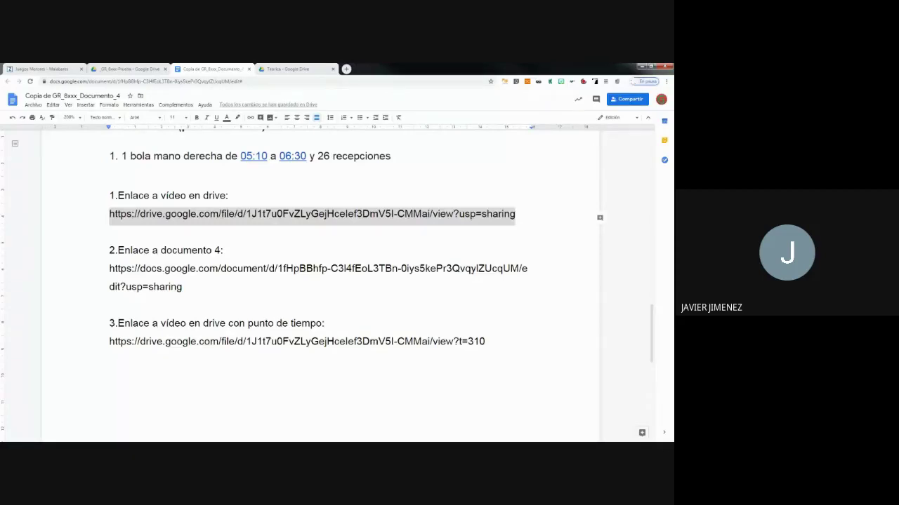
left_click(61, 68)
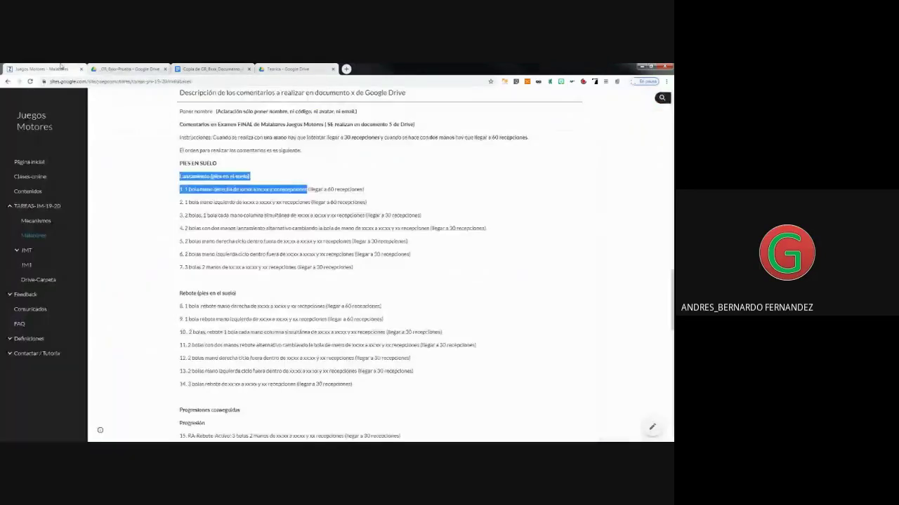
Close the Juegos Motores Malabares Sites tab with Ctrl+W.
key("ctrl+w")
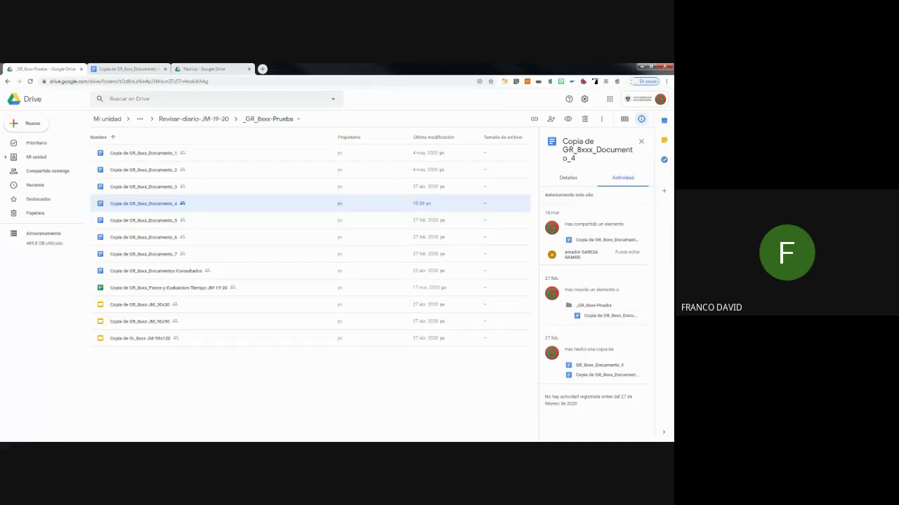
Switch back to the Copia de GR_8xxx_Documento_4 log and place the cursor below the first Drive link.
left_click(126, 69)
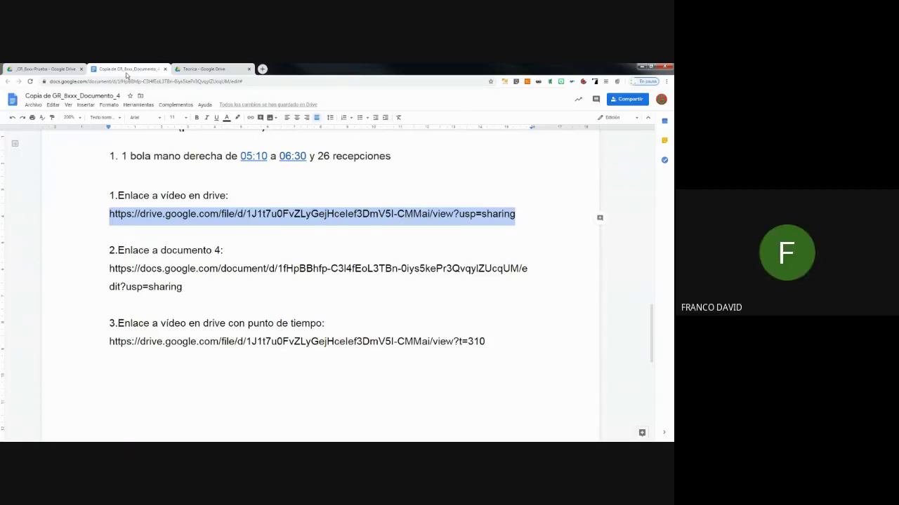
left_click(222, 235)
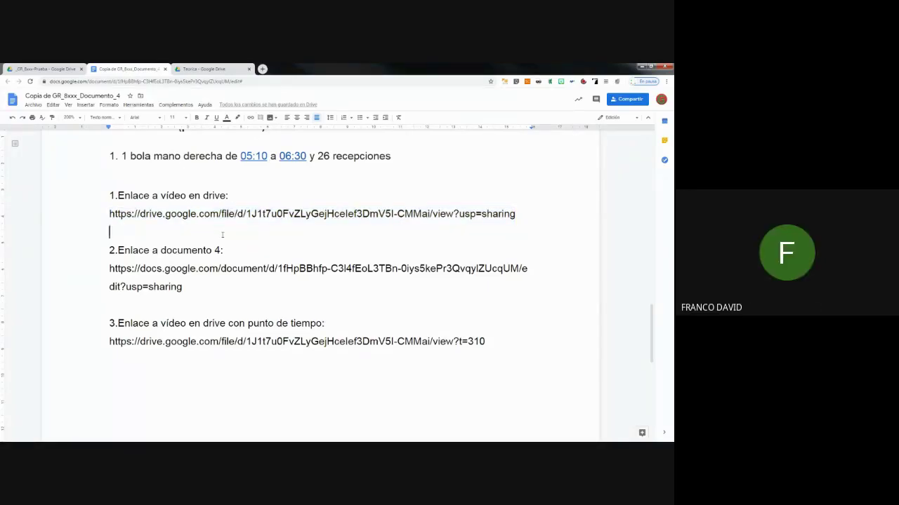